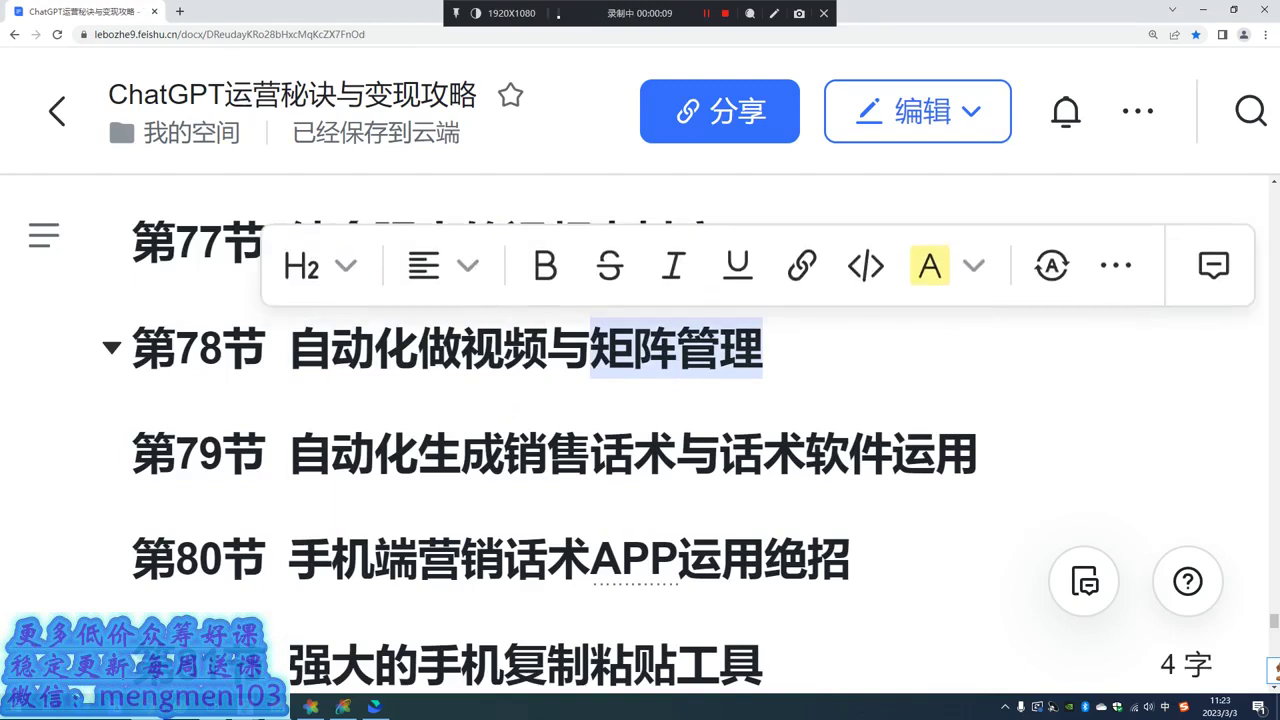
# - Highlight the section 78 title 自动化做视频与矩阵管理 in the course outline document
pyautogui.click(768, 350)
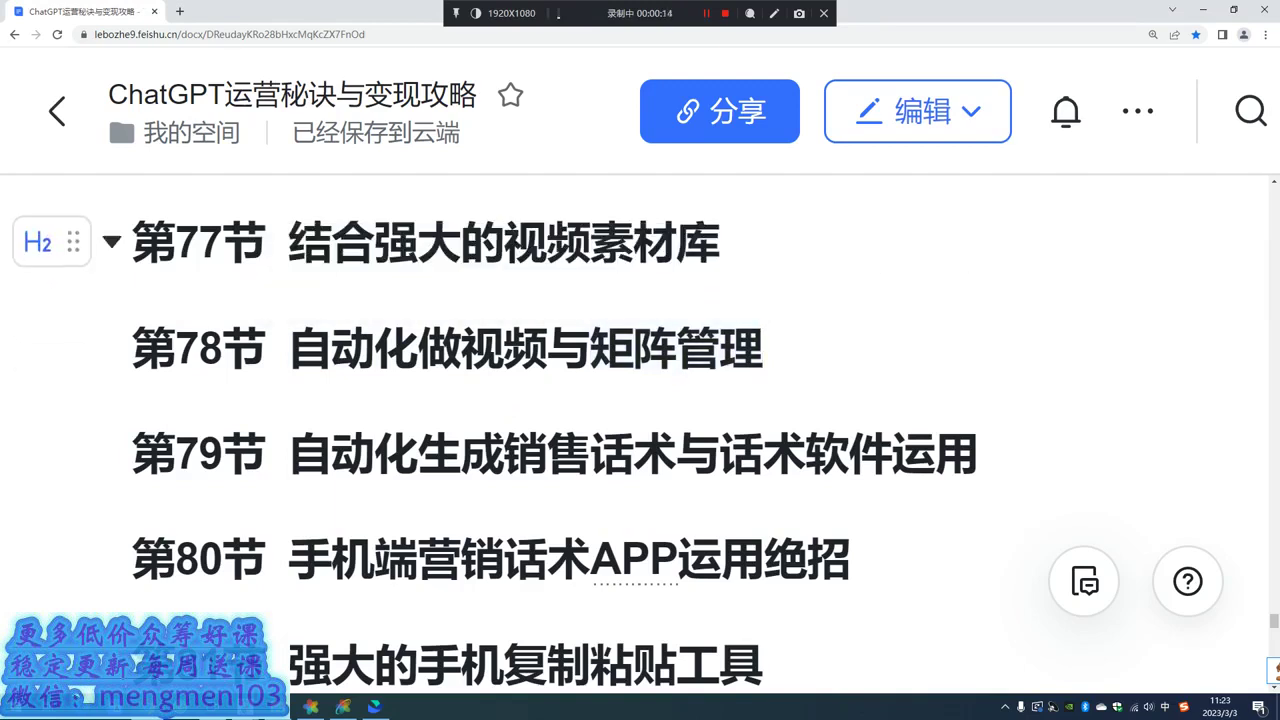
pyautogui.moveTo(289, 348); pyautogui.dragTo(762, 350)
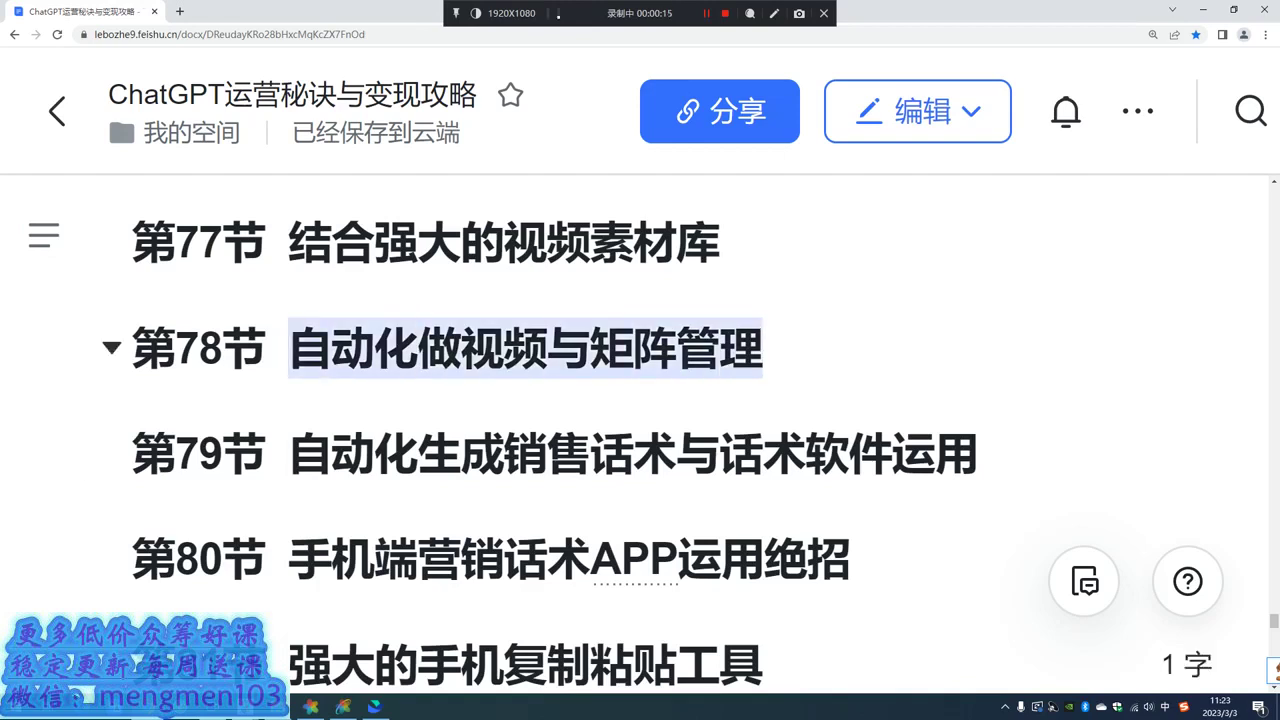
pyautogui.click(134, 453)
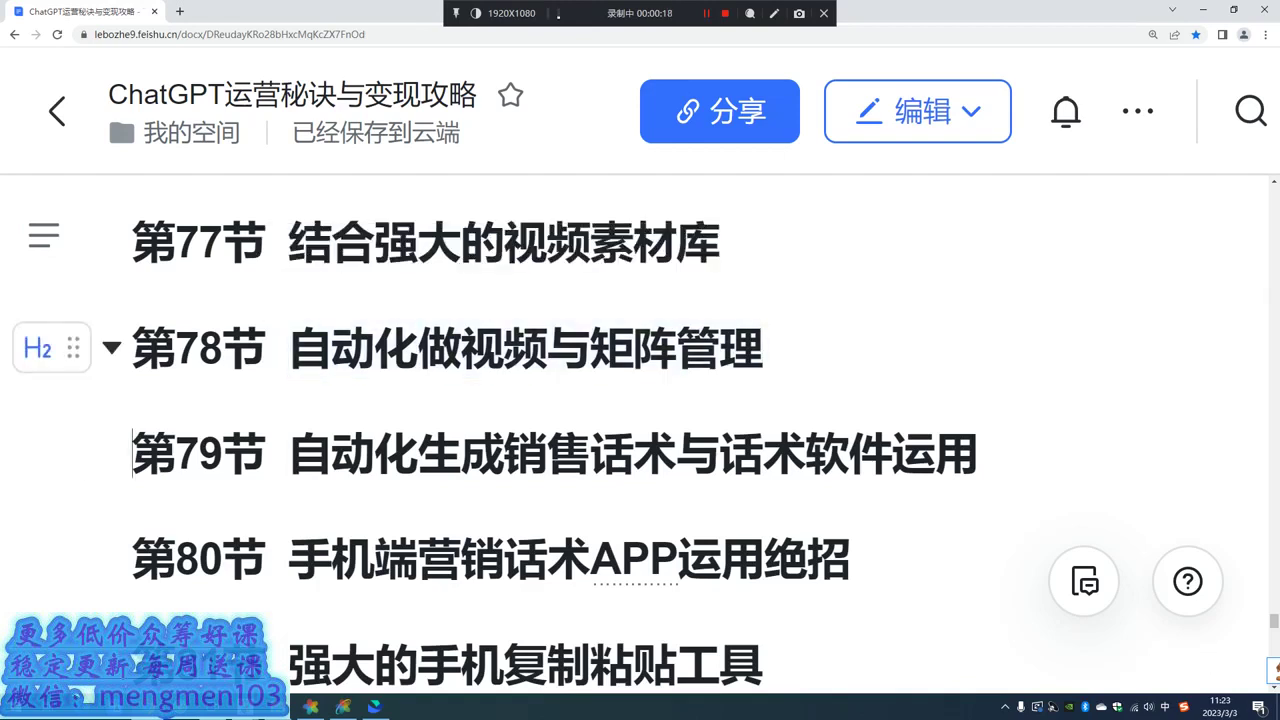
pyautogui.moveTo(547, 348); pyautogui.dragTo(289, 348)
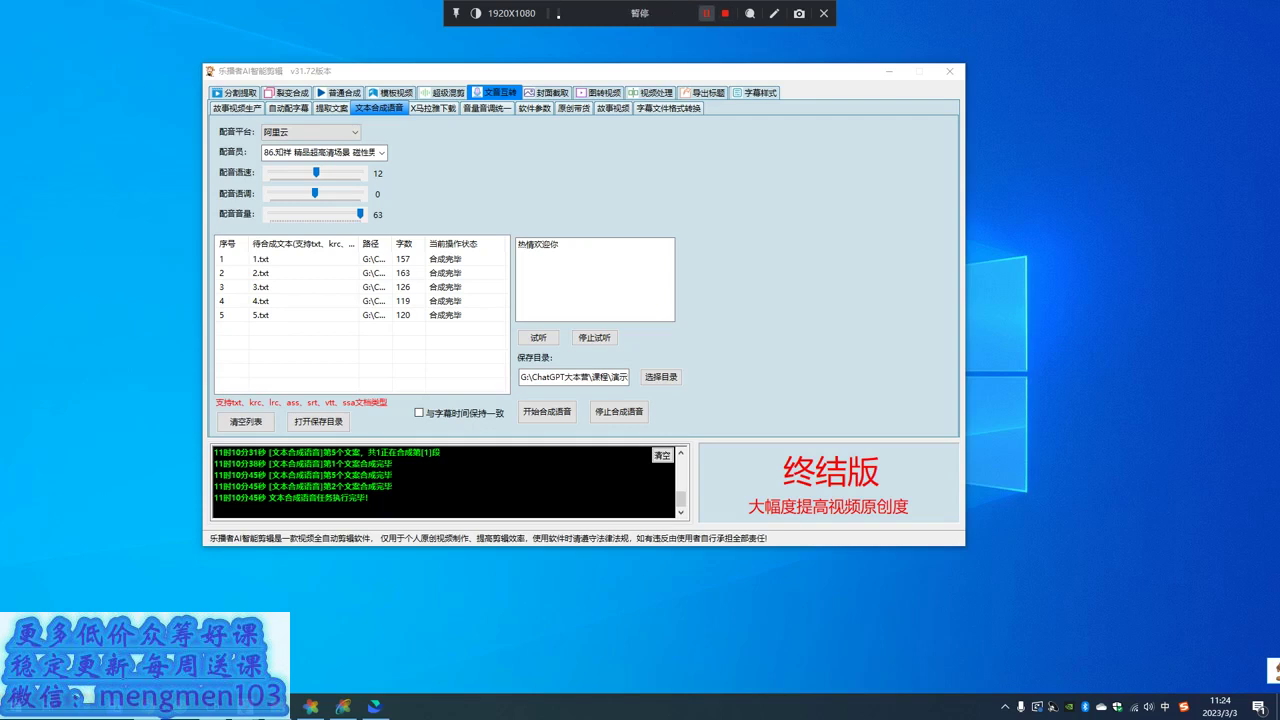
# - Switch to 乐播者AI智能剪辑 and move its window closer to the middle of the desktop
pyautogui.moveTo(700, 71); pyautogui.dragTo(768, 124)
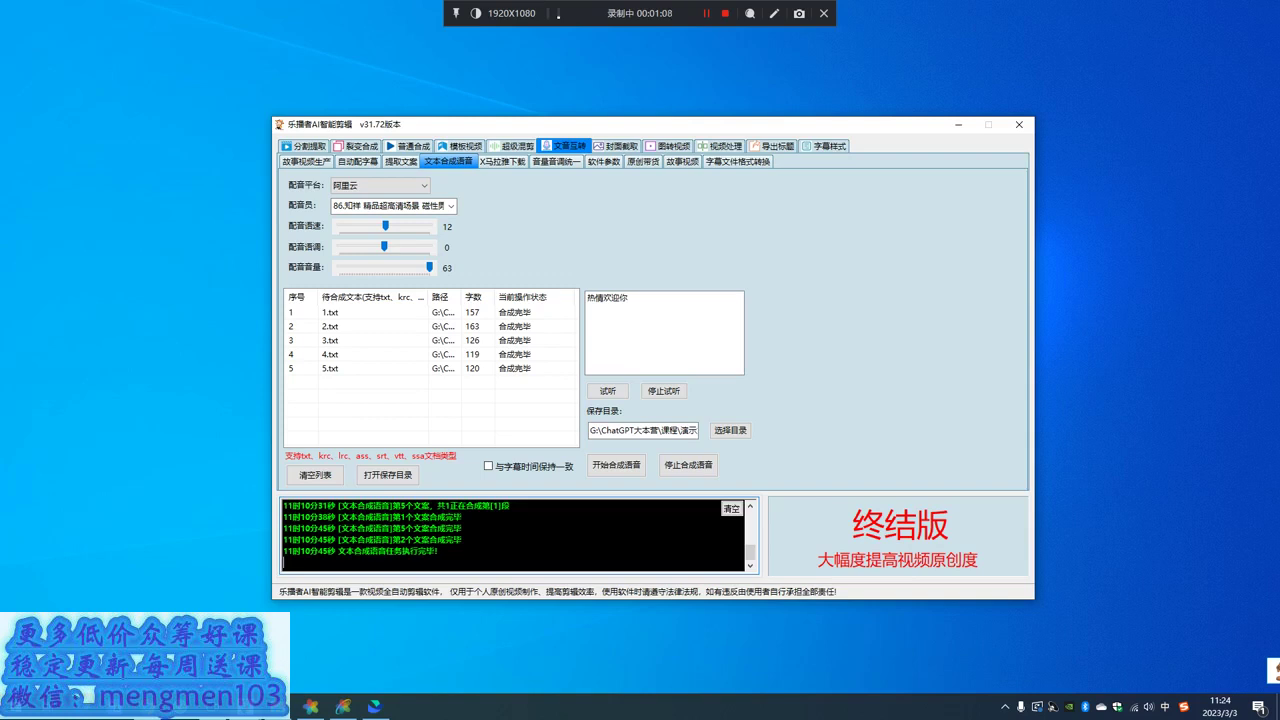
pyautogui.click(706, 13)
pyautogui.click(706, 13)
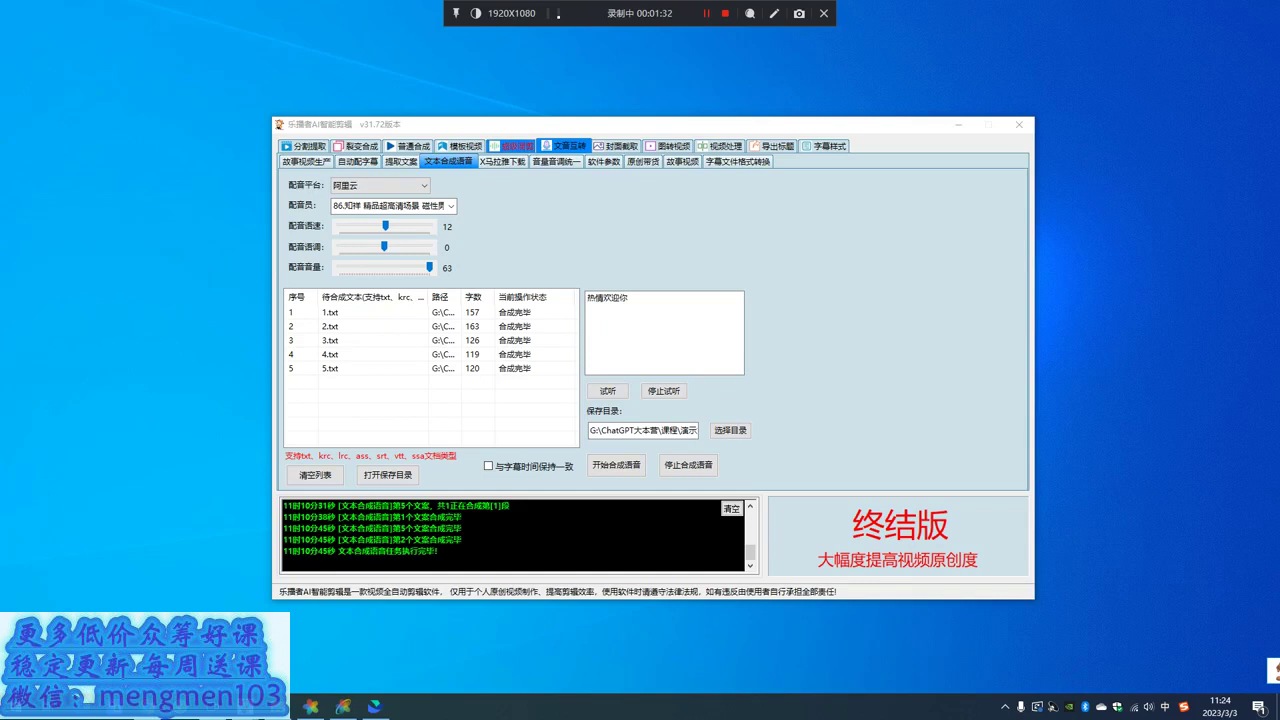
# - Clear the imported material list in the 故事影视解说 module of 模板视频 and close the module
pyautogui.click(462, 146)
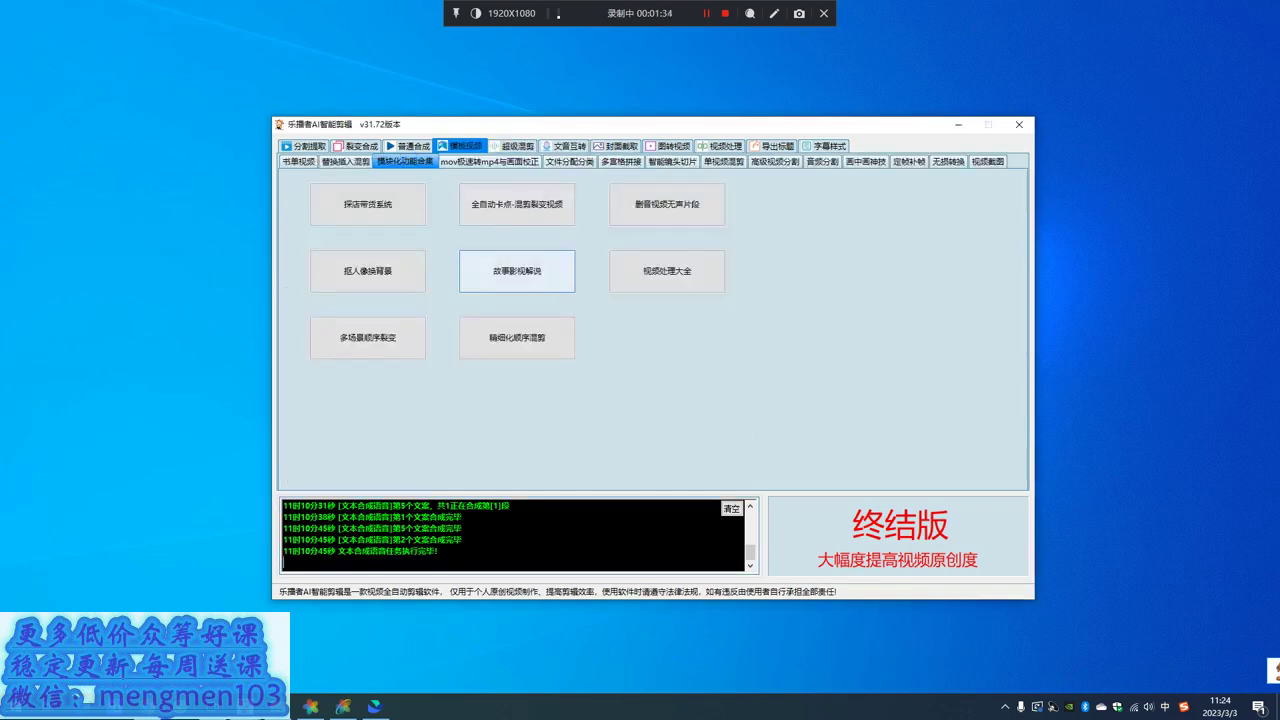
pyautogui.click(517, 271)
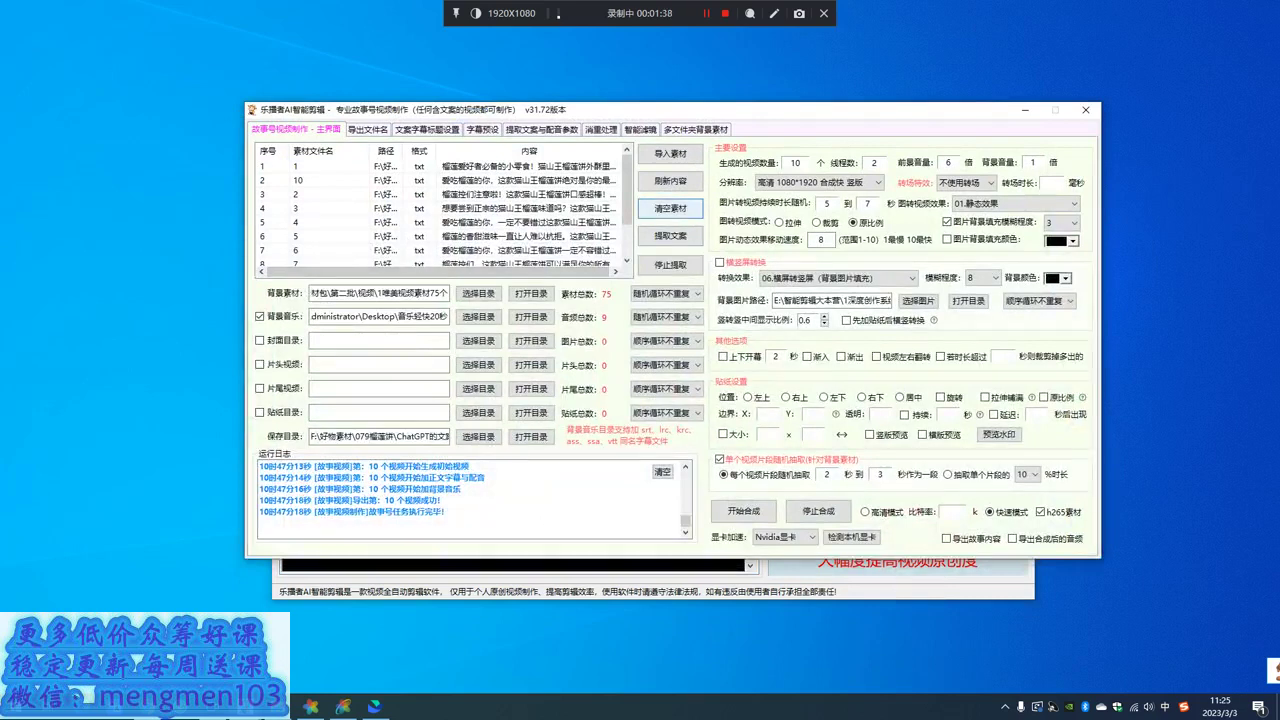
pyautogui.click(670, 208)
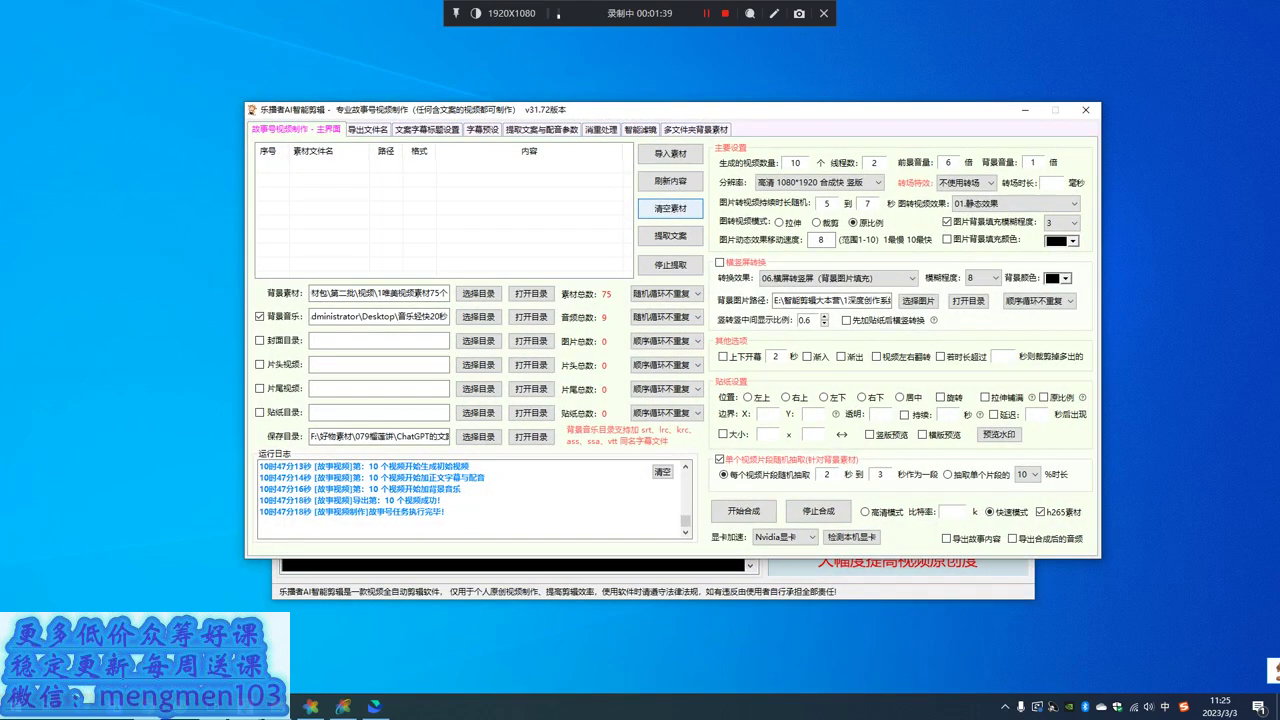
pyautogui.click(1085, 110)
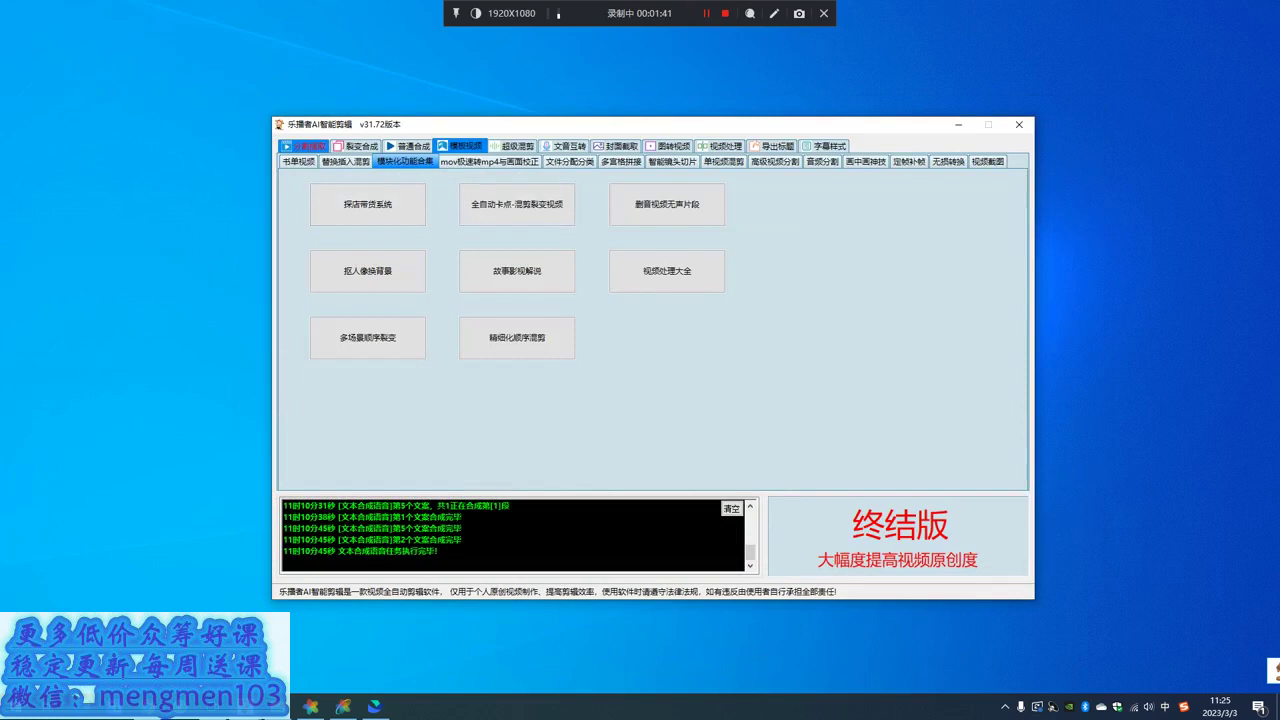
# - Open the 视频处理大全 module and examine its setting pages, including 导出文件名, 字幕预设 and 智能滤镜, then close it
pyautogui.click(305, 146)
pyautogui.click(357, 146)
pyautogui.click(409, 146)
pyautogui.click(461, 146)
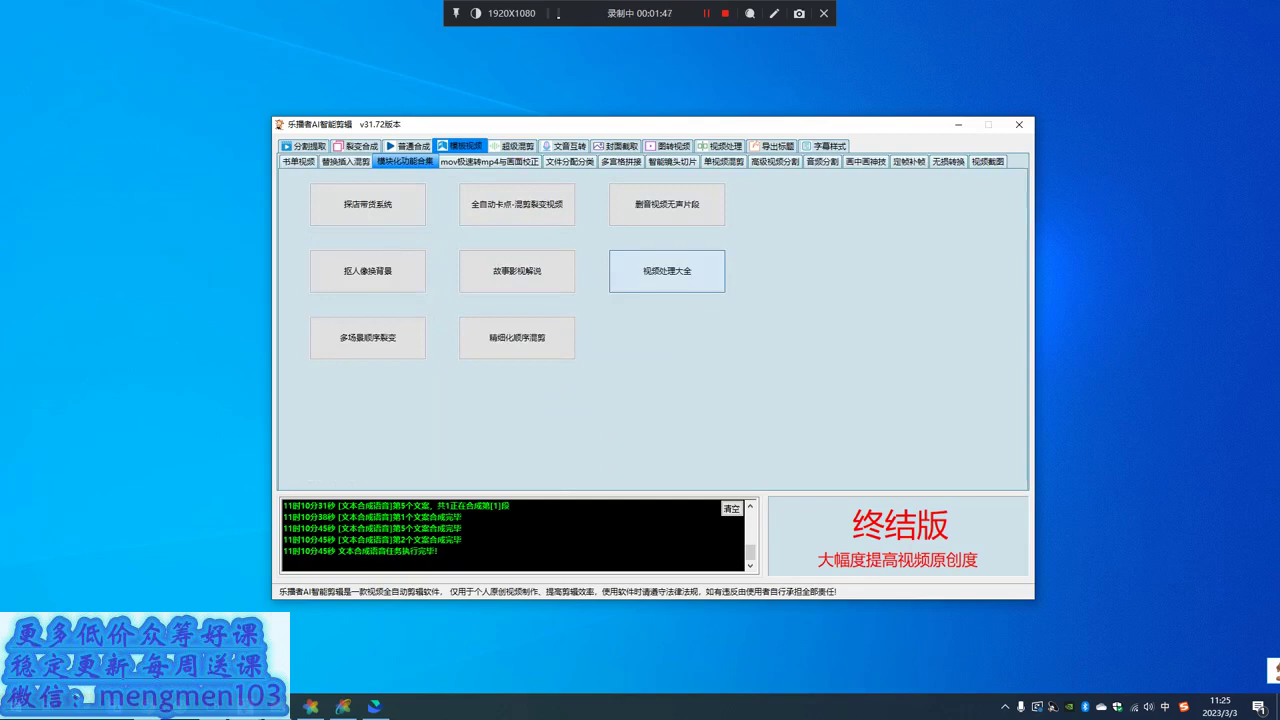
pyautogui.click(667, 271)
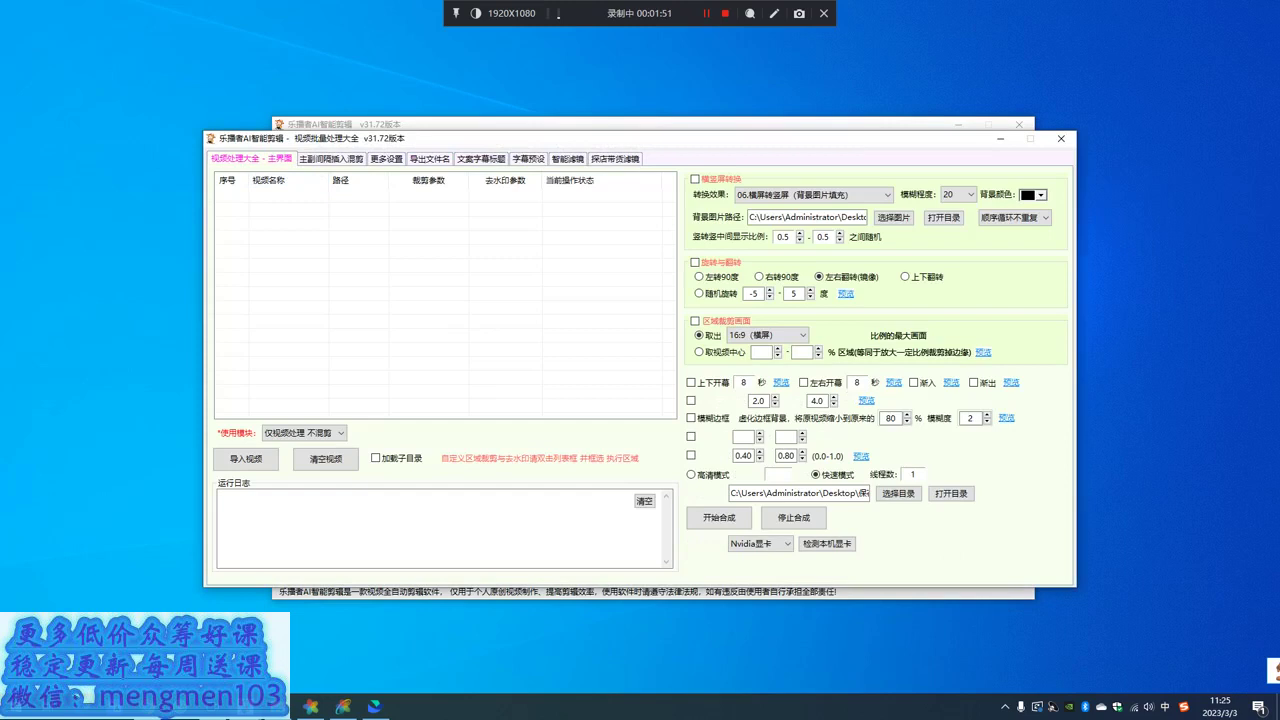
pyautogui.click(332, 159)
pyautogui.click(387, 159)
pyautogui.click(430, 159)
pyautogui.click(481, 159)
pyautogui.click(528, 159)
pyautogui.click(568, 159)
pyautogui.click(615, 159)
pyautogui.click(252, 159)
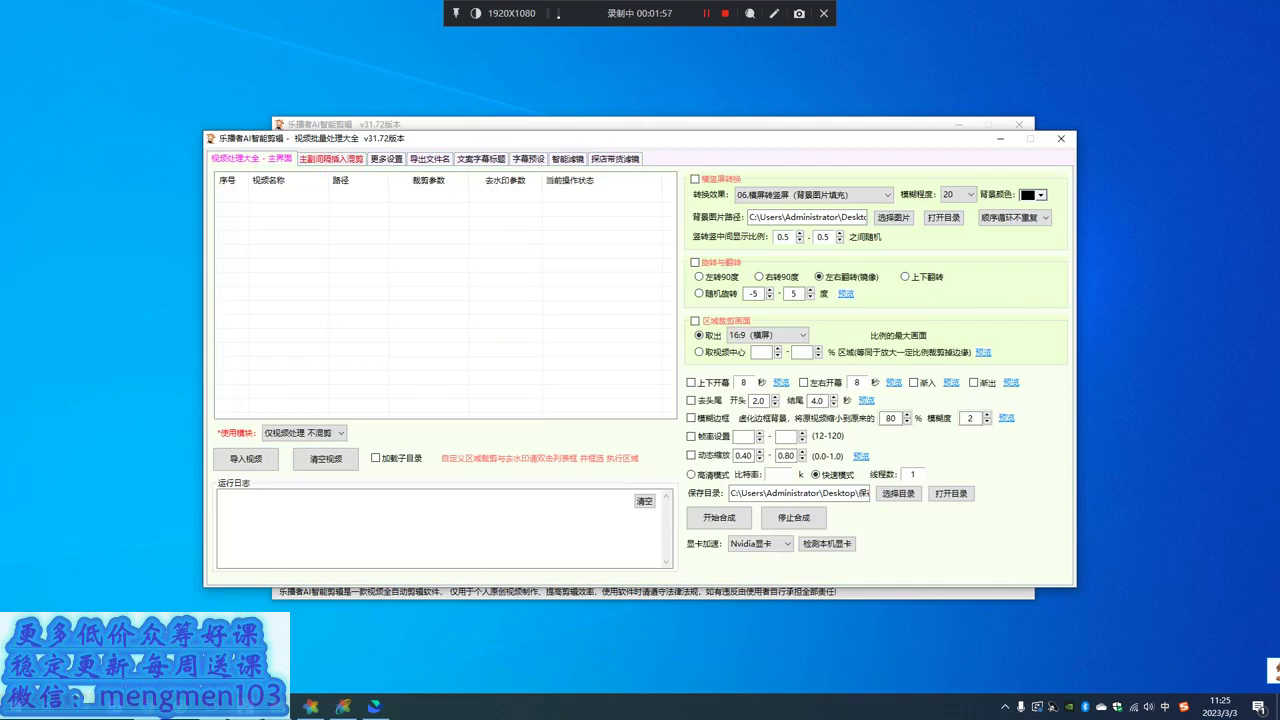
pyautogui.press('Right')
pyautogui.press('Right')
pyautogui.press('Right')
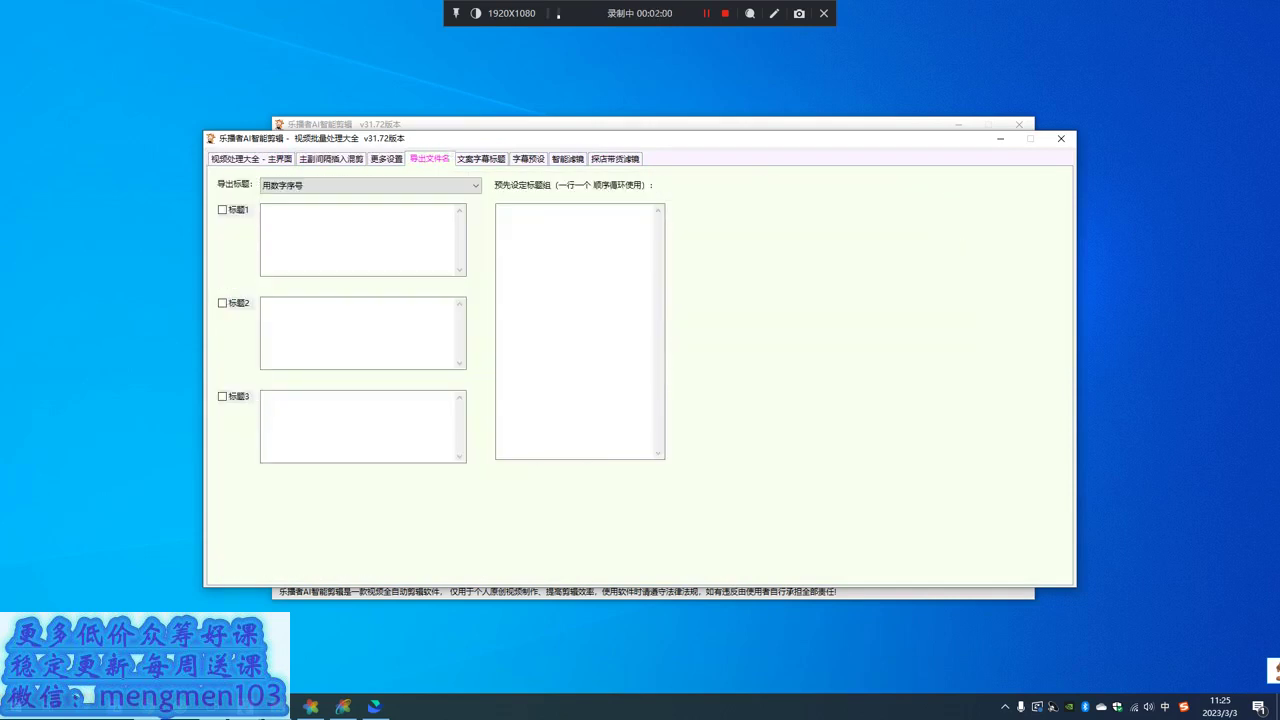
pyautogui.press('Right')
pyautogui.press('Right')
pyautogui.press('Right')
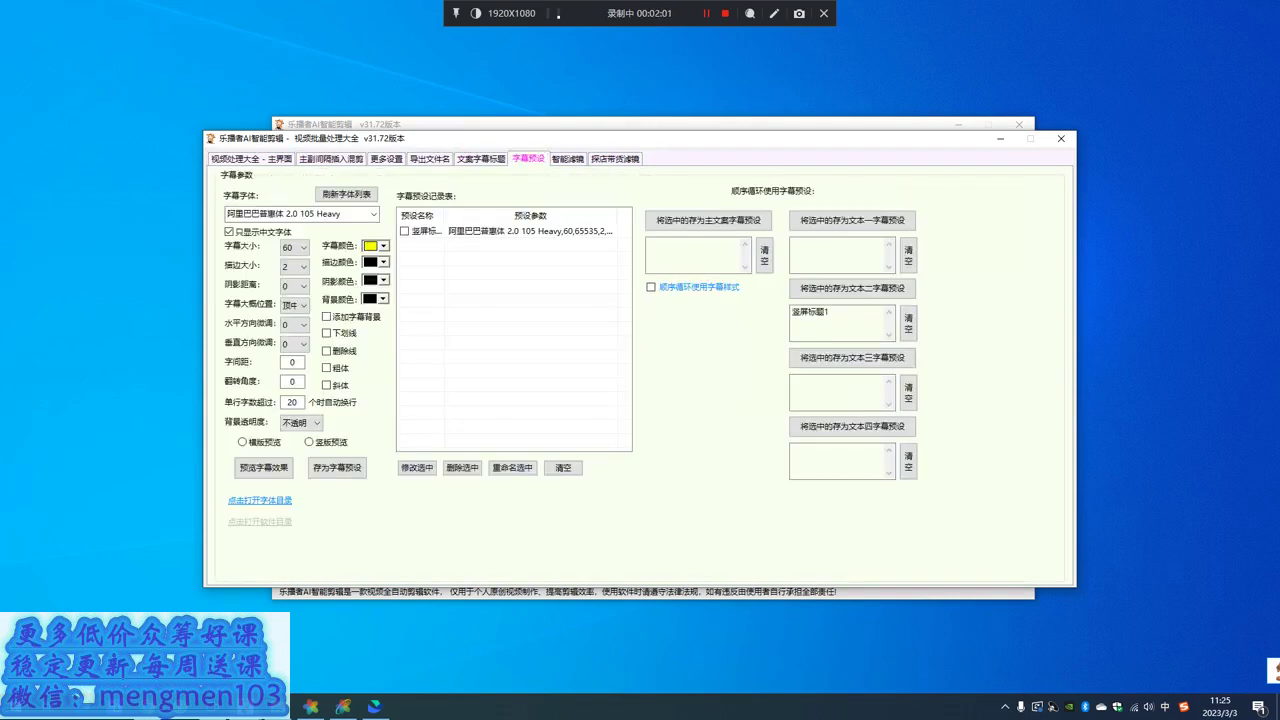
pyautogui.press('Right')
pyautogui.press('Right')
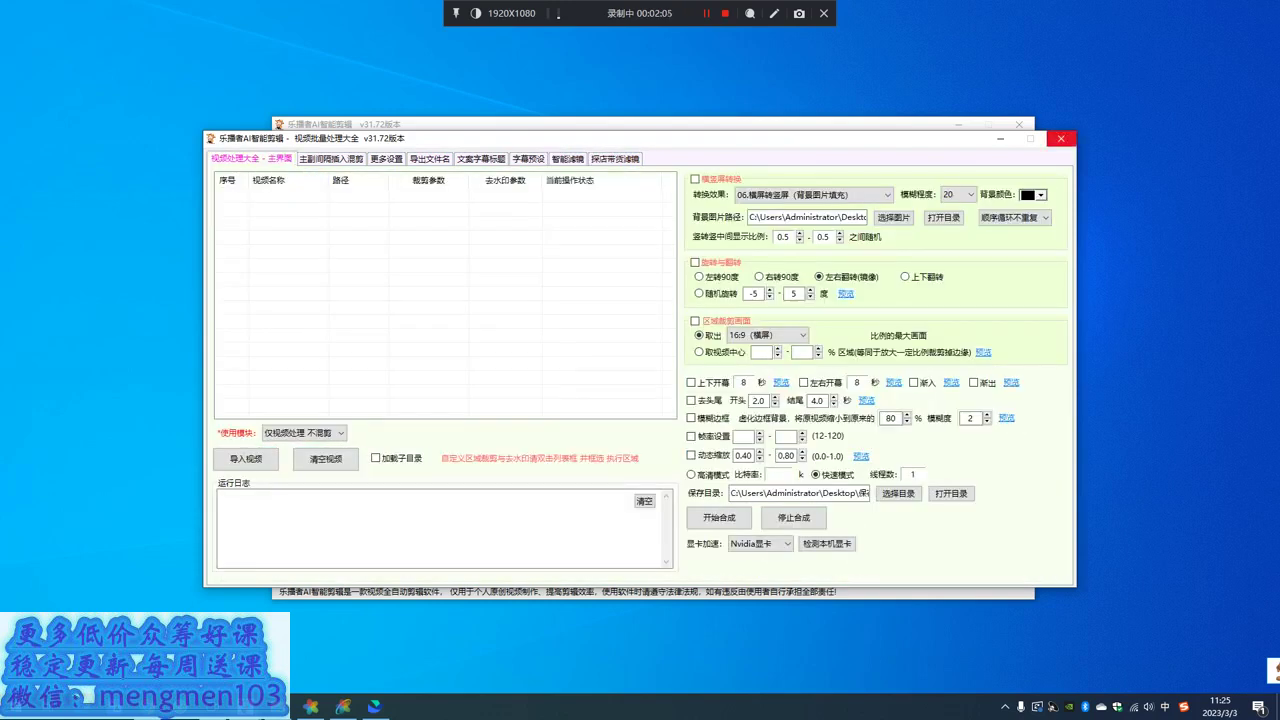
pyautogui.click(1061, 138)
# - Examine the 数量模式, 分镜模式 and 模板拼接 options of the 多场景顺序裂变 module and close it
pyautogui.press('Right')
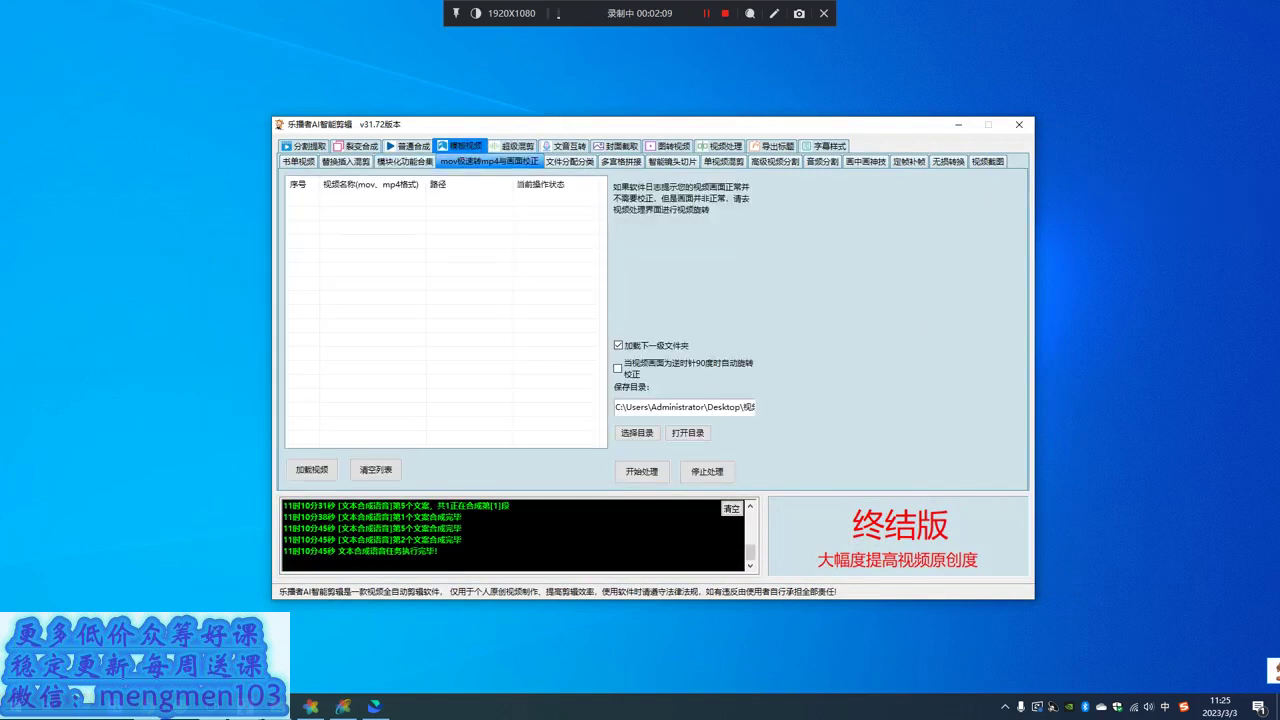
pyautogui.press('Left')
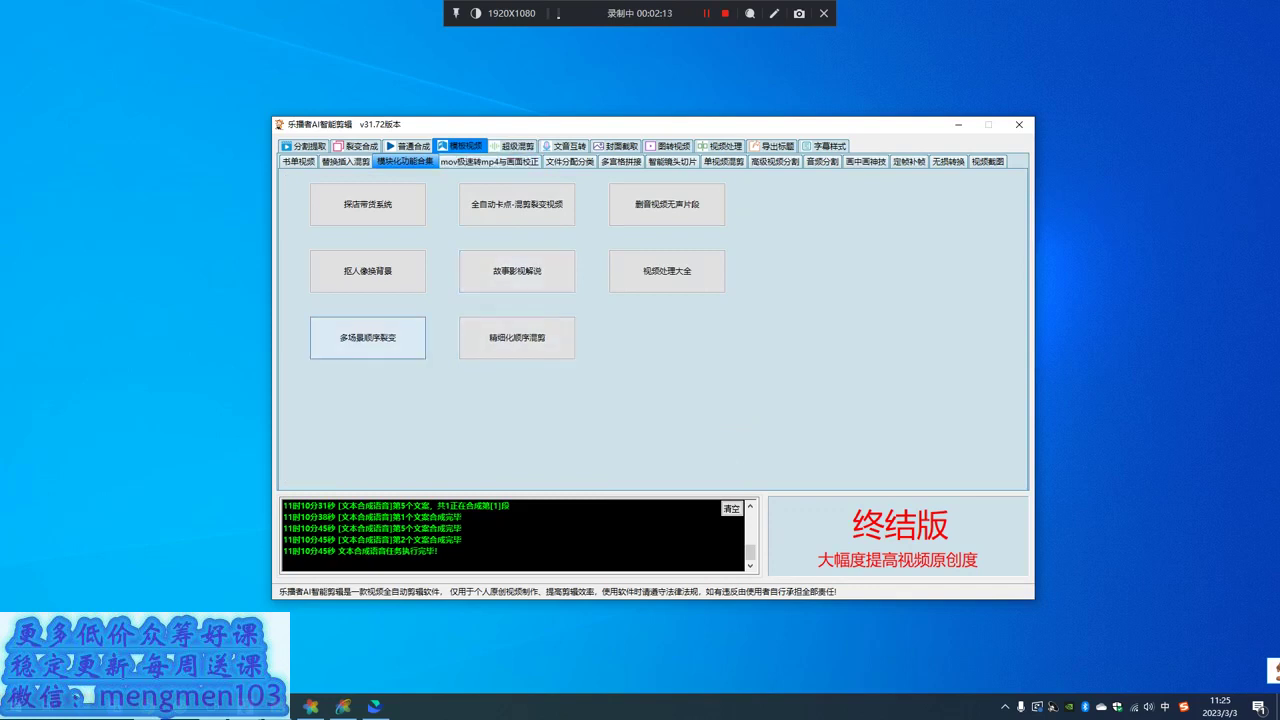
pyautogui.click(367, 337)
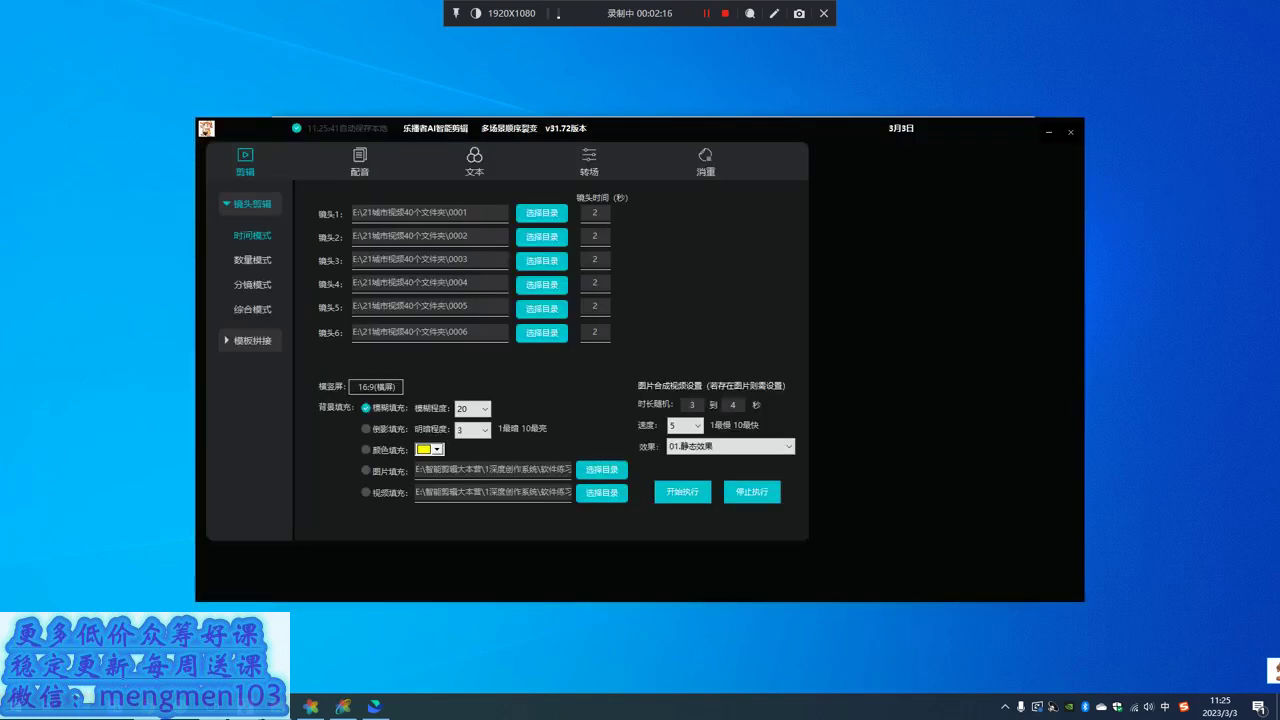
pyautogui.click(252, 260)
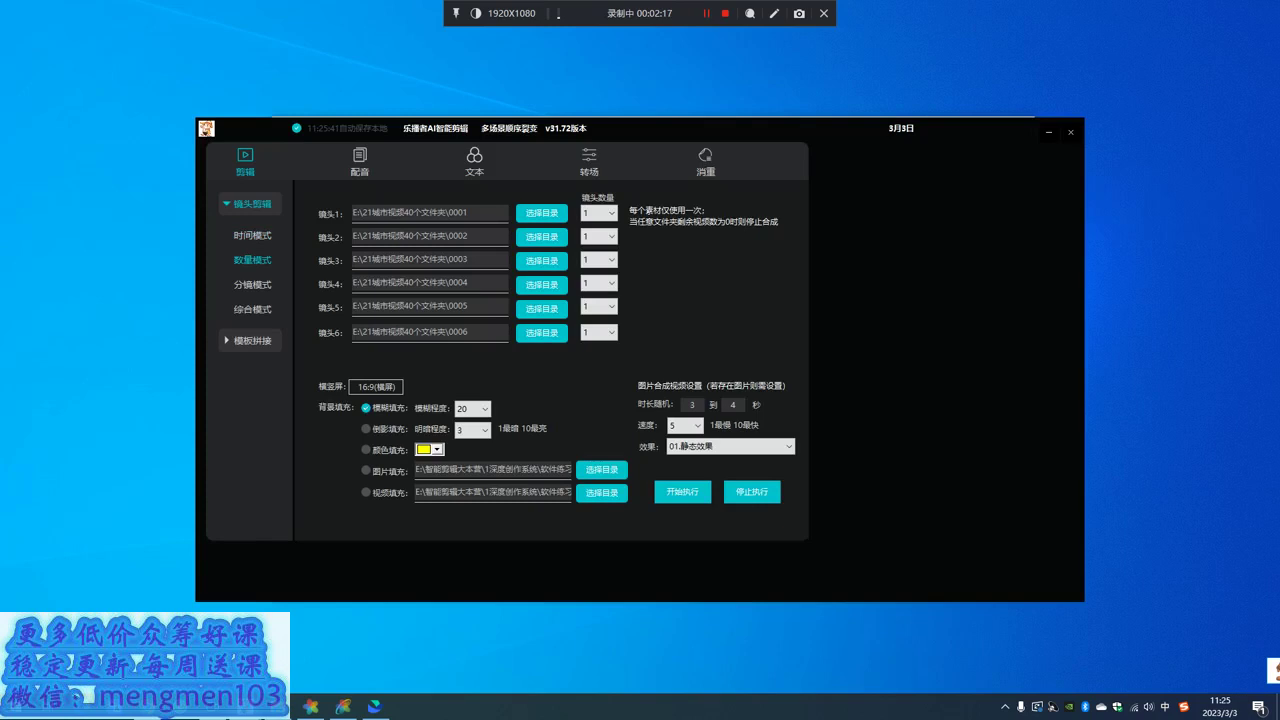
pyautogui.click(252, 285)
pyautogui.click(252, 341)
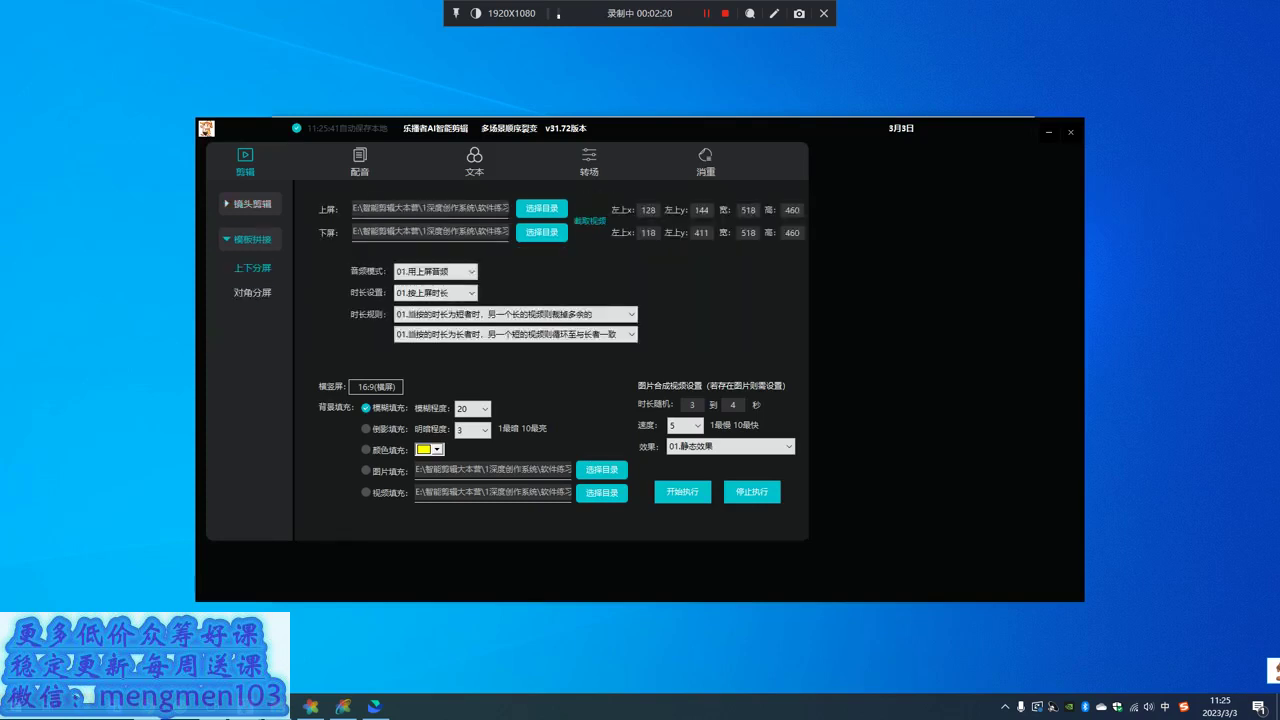
pyautogui.click(1070, 131)
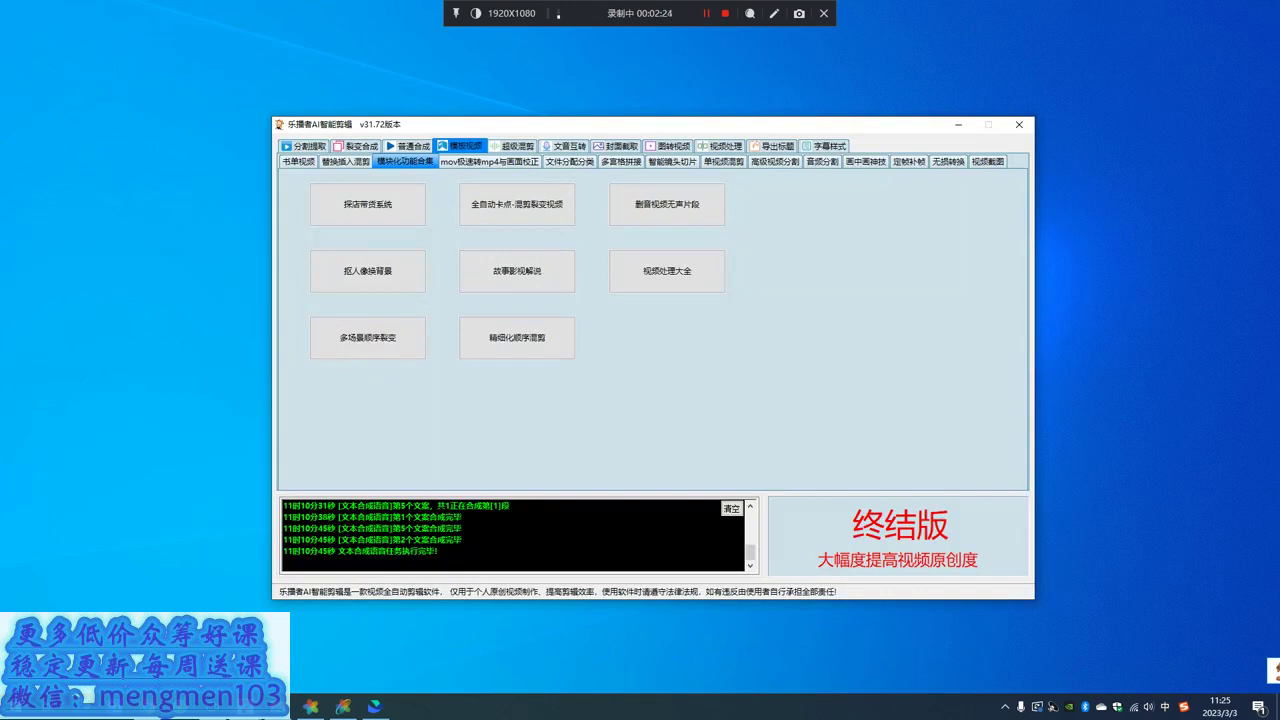
# - Examine the remaining 模板视频 functions, from mov极速转mp4与画面校正 through 高级视频分割 to 视频截图
pyautogui.click(490, 162)
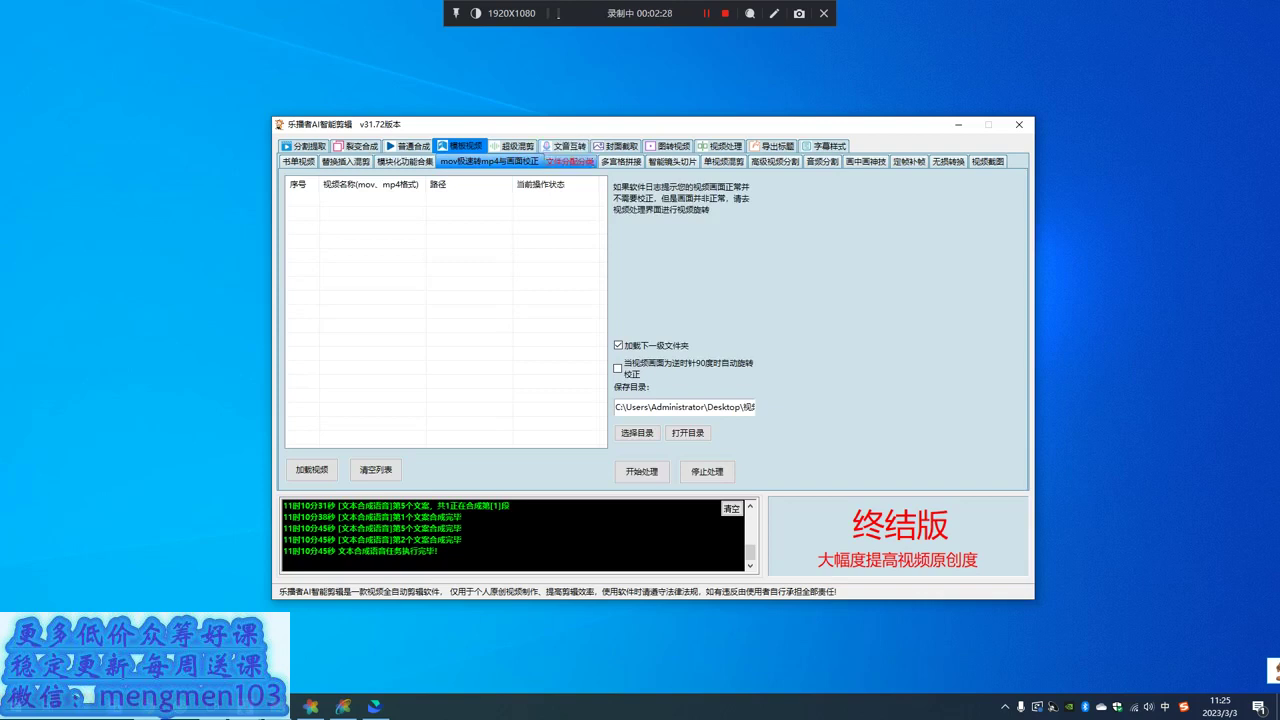
pyautogui.click(620, 161)
pyautogui.click(673, 161)
pyautogui.click(724, 161)
pyautogui.click(775, 161)
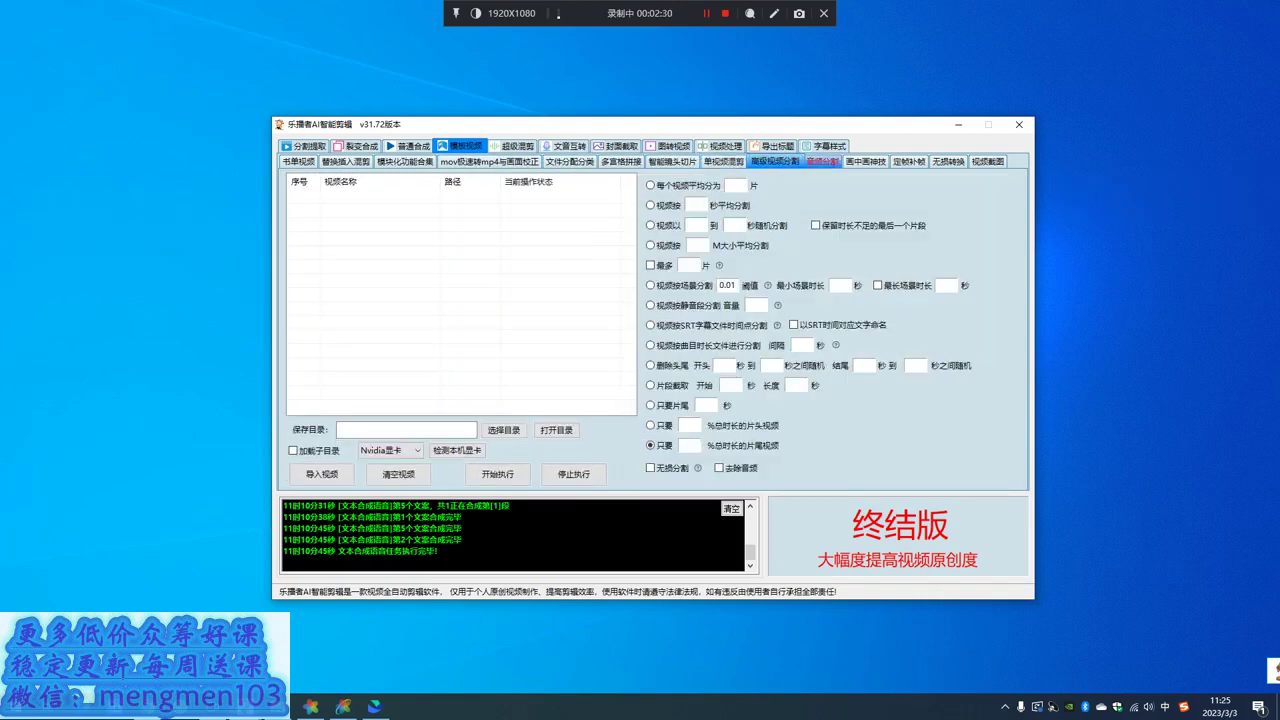
pyautogui.click(823, 161)
pyautogui.click(867, 161)
pyautogui.click(909, 161)
pyautogui.click(948, 161)
pyautogui.click(988, 161)
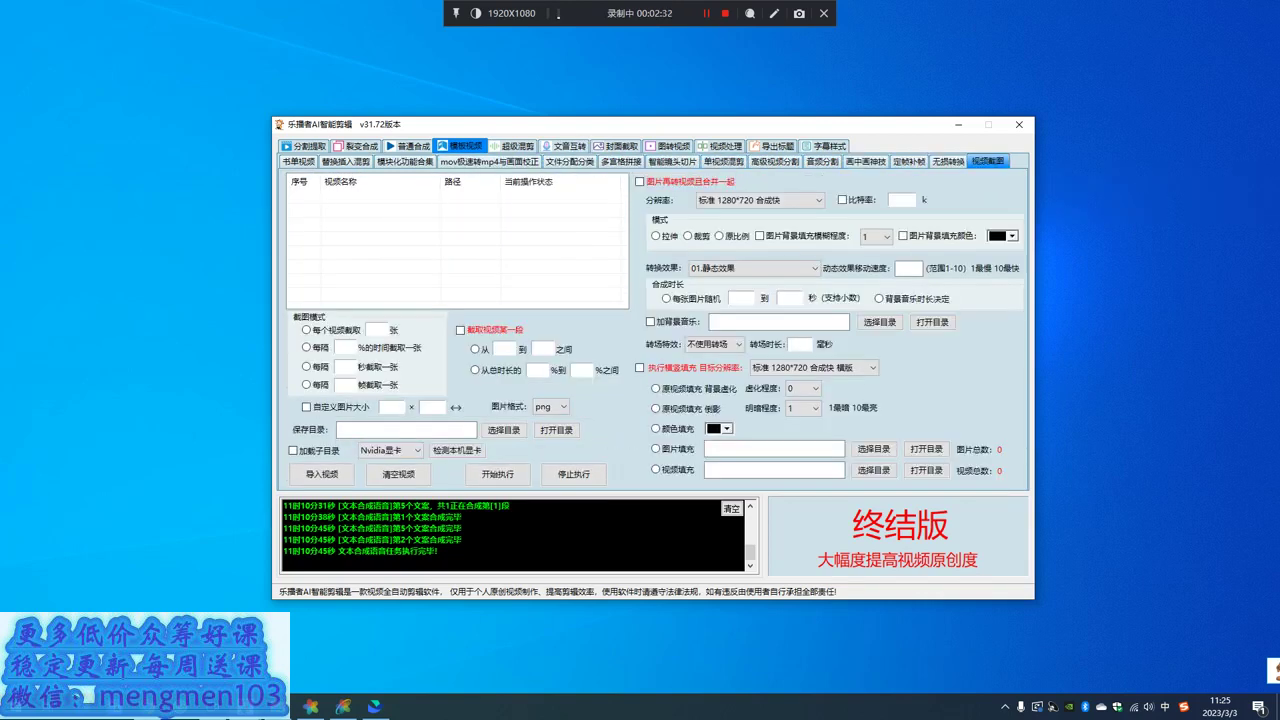
# - Examine the 超级混剪 functions, from 多场景裂变 through 横屏竖屏转换 to 多图混剪视频
pyautogui.click(514, 146)
pyautogui.click(565, 146)
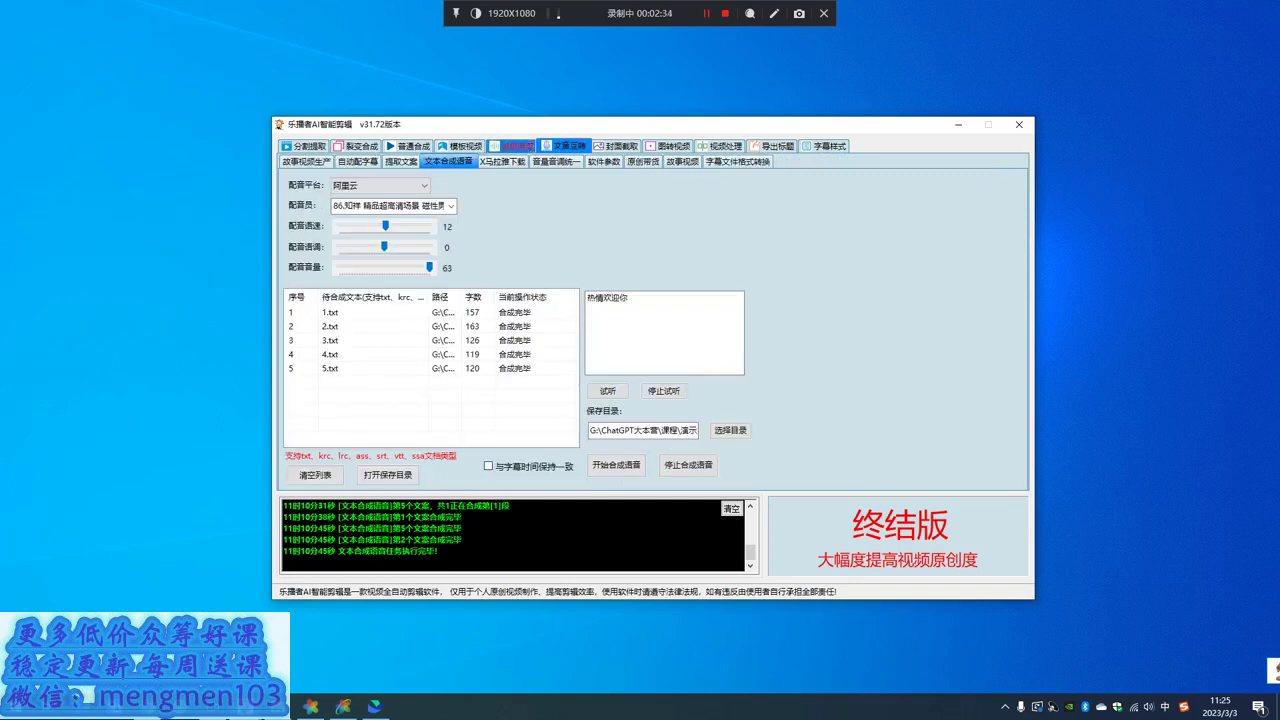
pyautogui.click(512, 146)
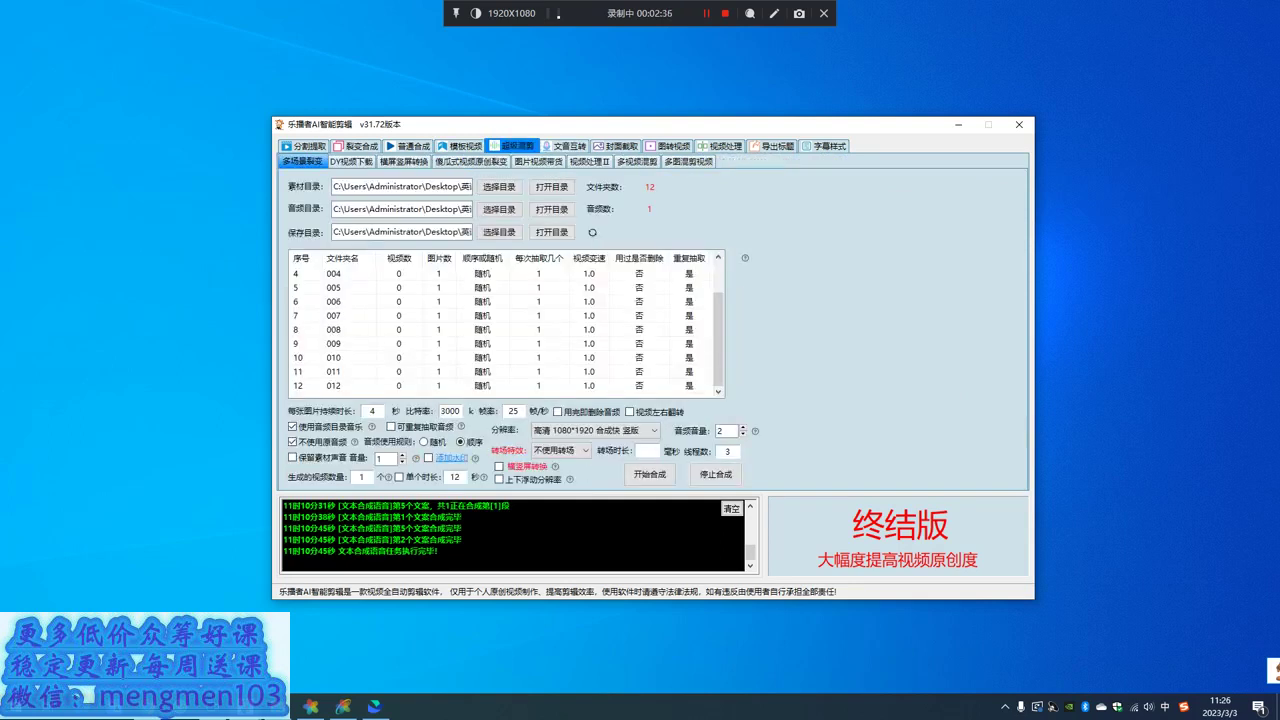
pyautogui.click(351, 161)
pyautogui.click(404, 161)
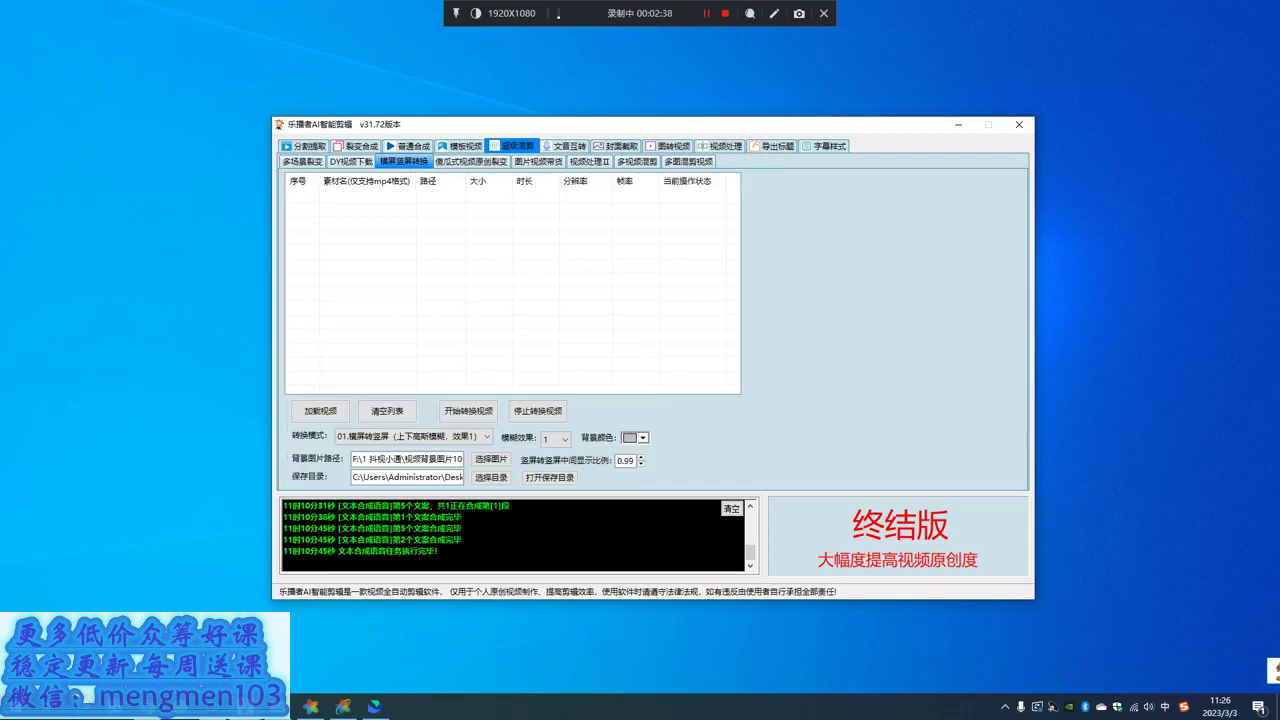
pyautogui.click(538, 161)
pyautogui.click(589, 161)
pyautogui.click(637, 161)
pyautogui.click(688, 161)
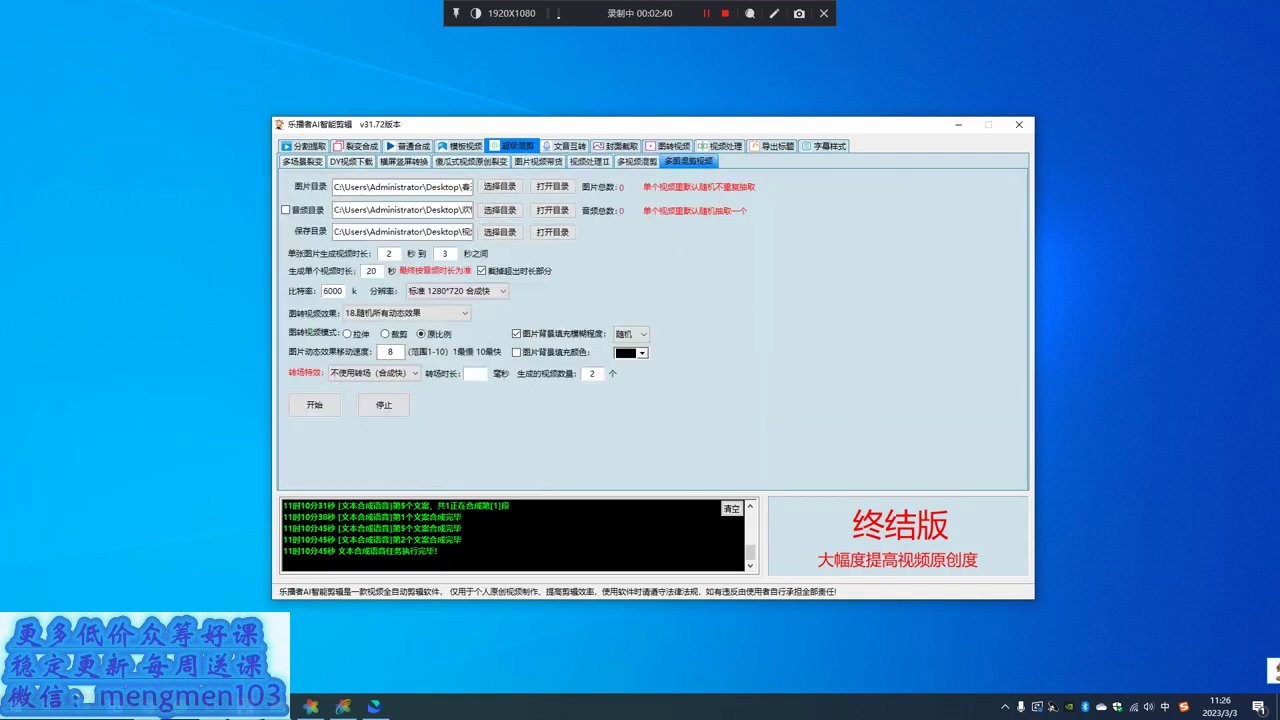
# - Examine the 文音互转 functions, including X马拉雅下载, 音量音调统一, 软件参数, 字幕文件格式转换 and 故事视频
pyautogui.click(565, 146)
pyautogui.click(616, 146)
pyautogui.click(565, 146)
pyautogui.click(502, 161)
pyautogui.click(556, 161)
pyautogui.click(604, 161)
pyautogui.click(643, 161)
pyautogui.click(738, 161)
pyautogui.click(683, 161)
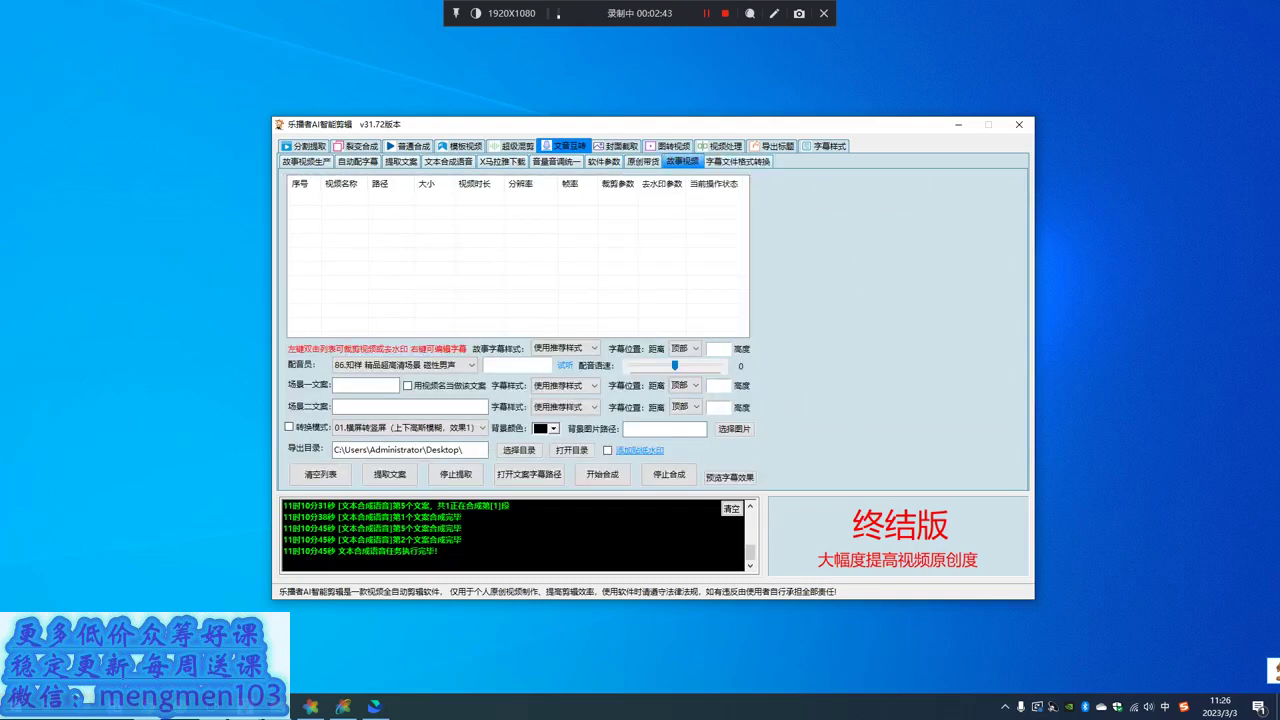
# - Examine the 封面截取, 图转视频, 视频处理, 导出标题 and 字幕样式 functions
pyautogui.click(616, 146)
pyautogui.click(668, 146)
pyautogui.click(721, 146)
pyautogui.click(773, 146)
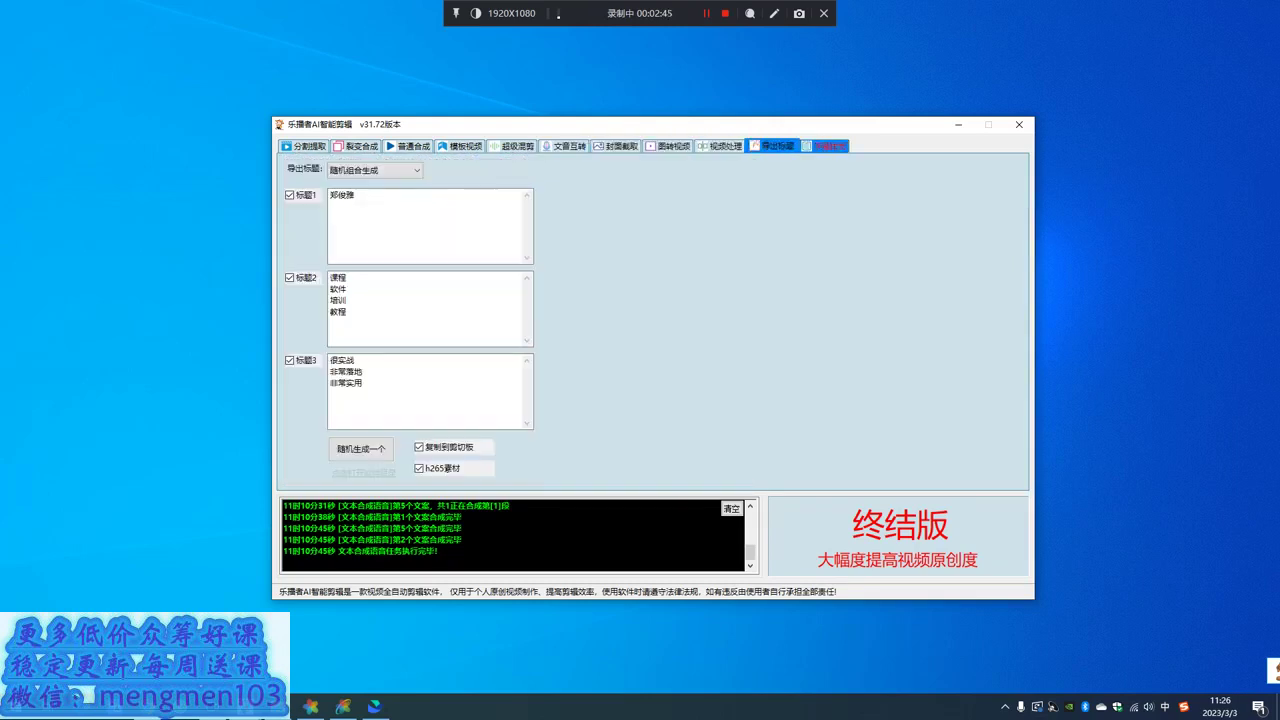
pyautogui.click(825, 146)
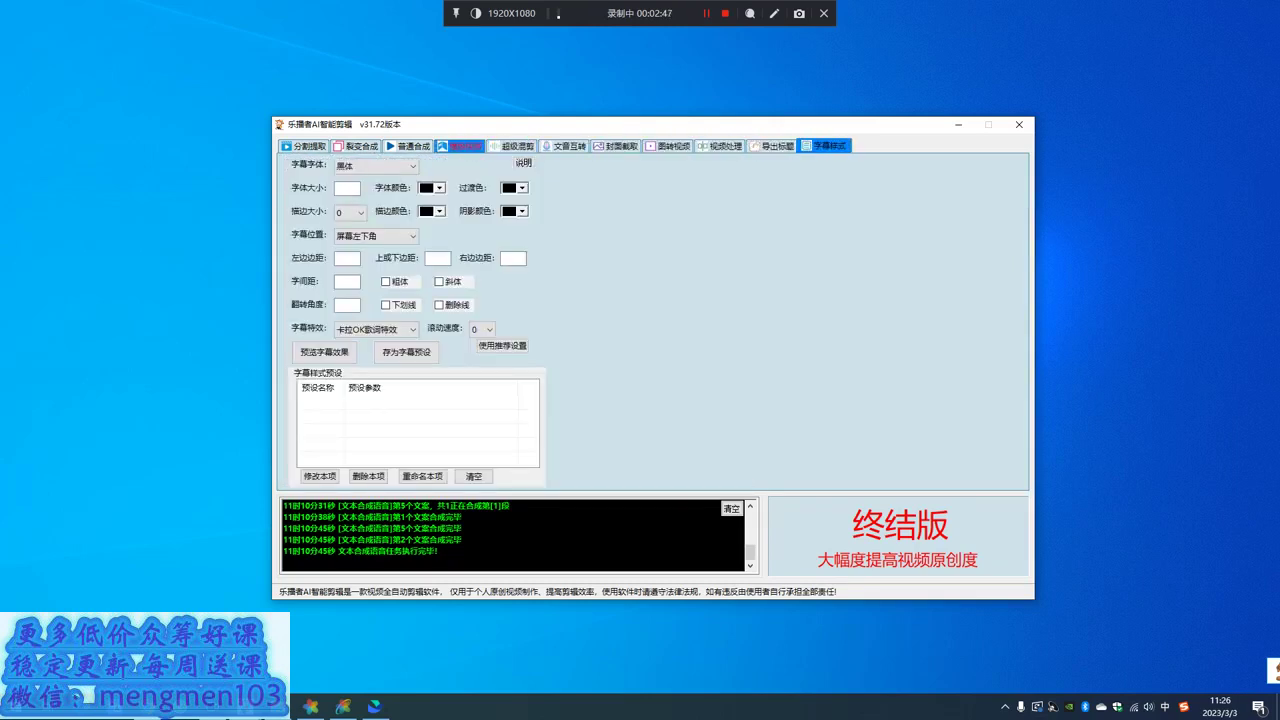
# - Return to the 模块化功能合集 of 模板视频 and open the 故事影视解说 module
pyautogui.click(460, 146)
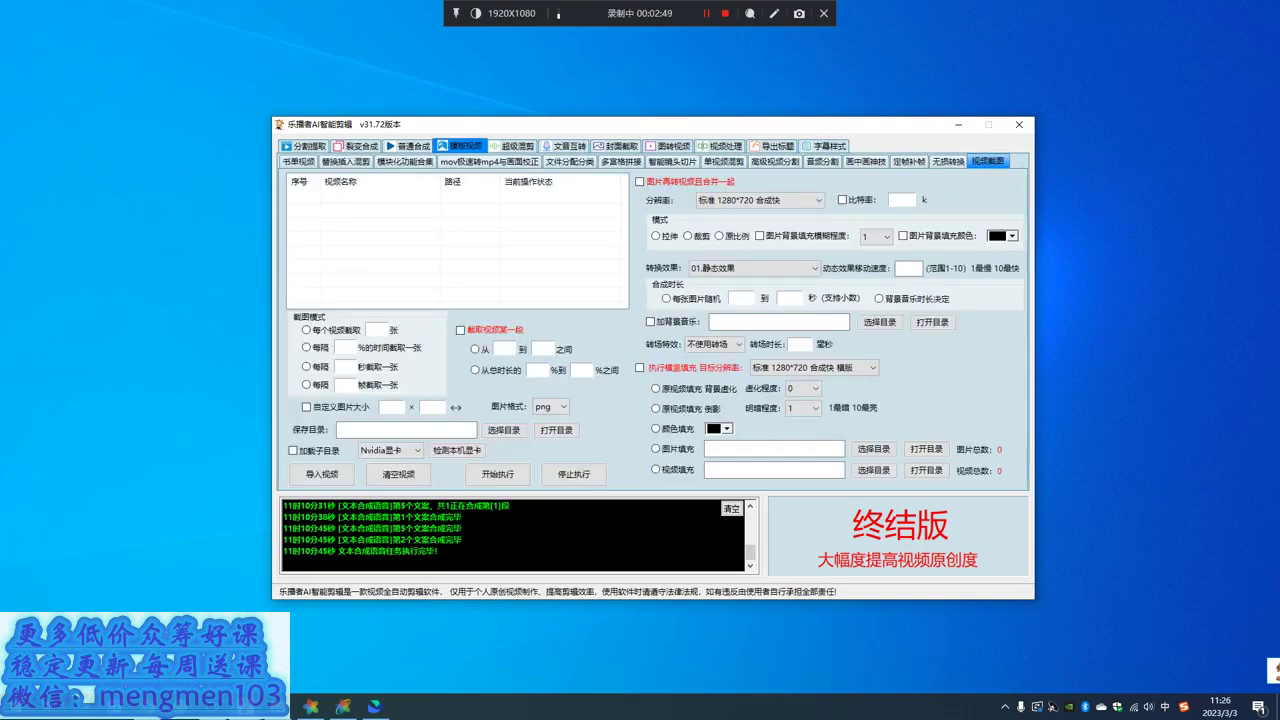
pyautogui.click(706, 13)
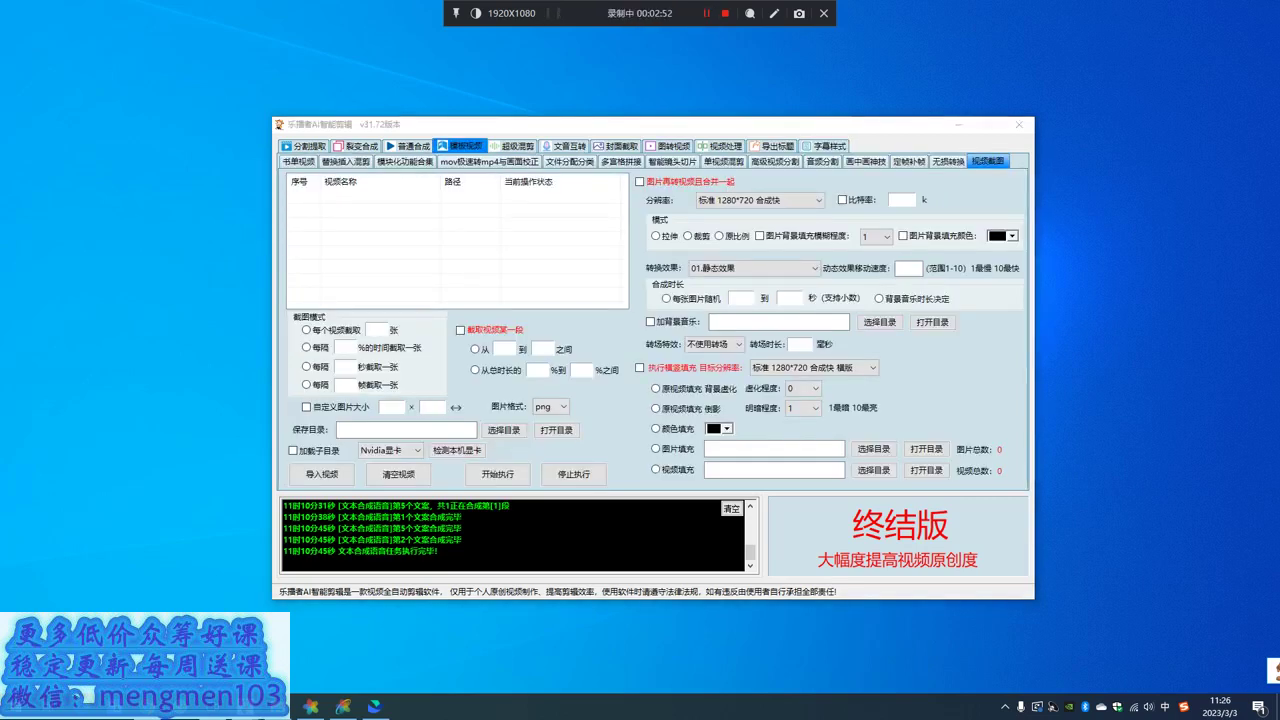
pyautogui.click(405, 161)
pyautogui.click(405, 161)
pyautogui.click(517, 271)
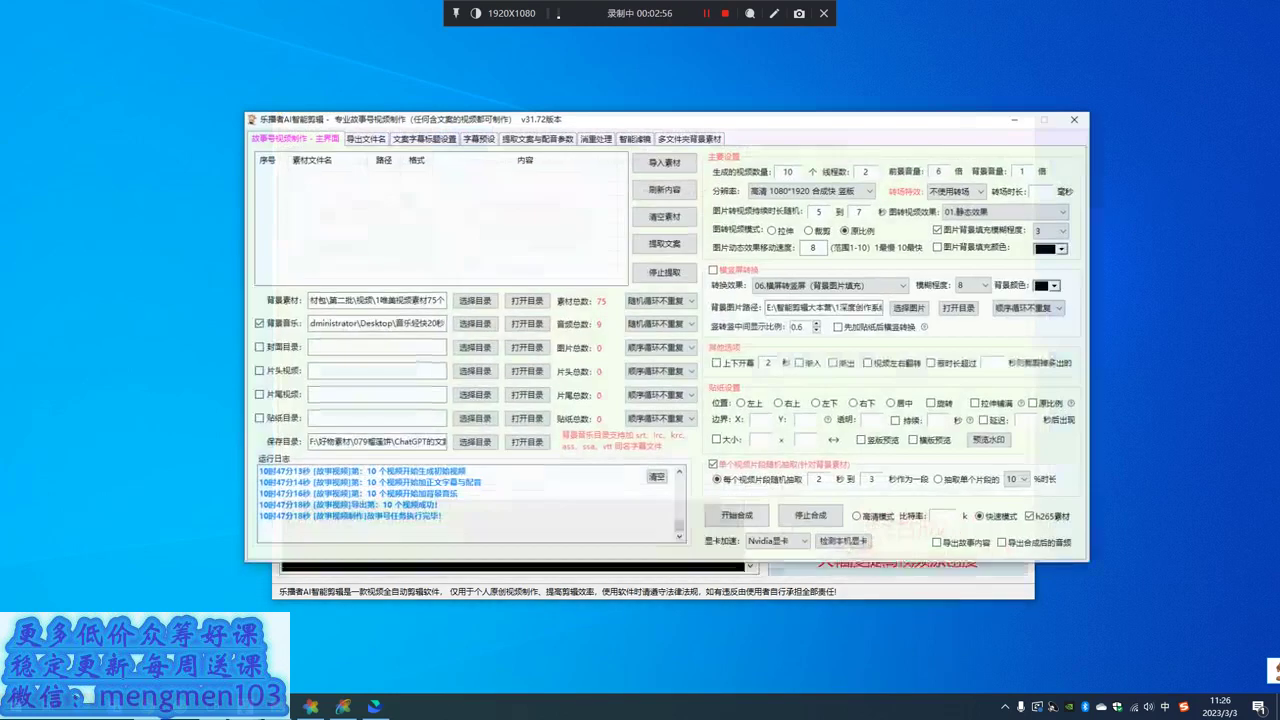
# - Minimize the main editing window, switch to File Explorer and open the 演示文案 folder inside 课程
pyautogui.click(872, 582)
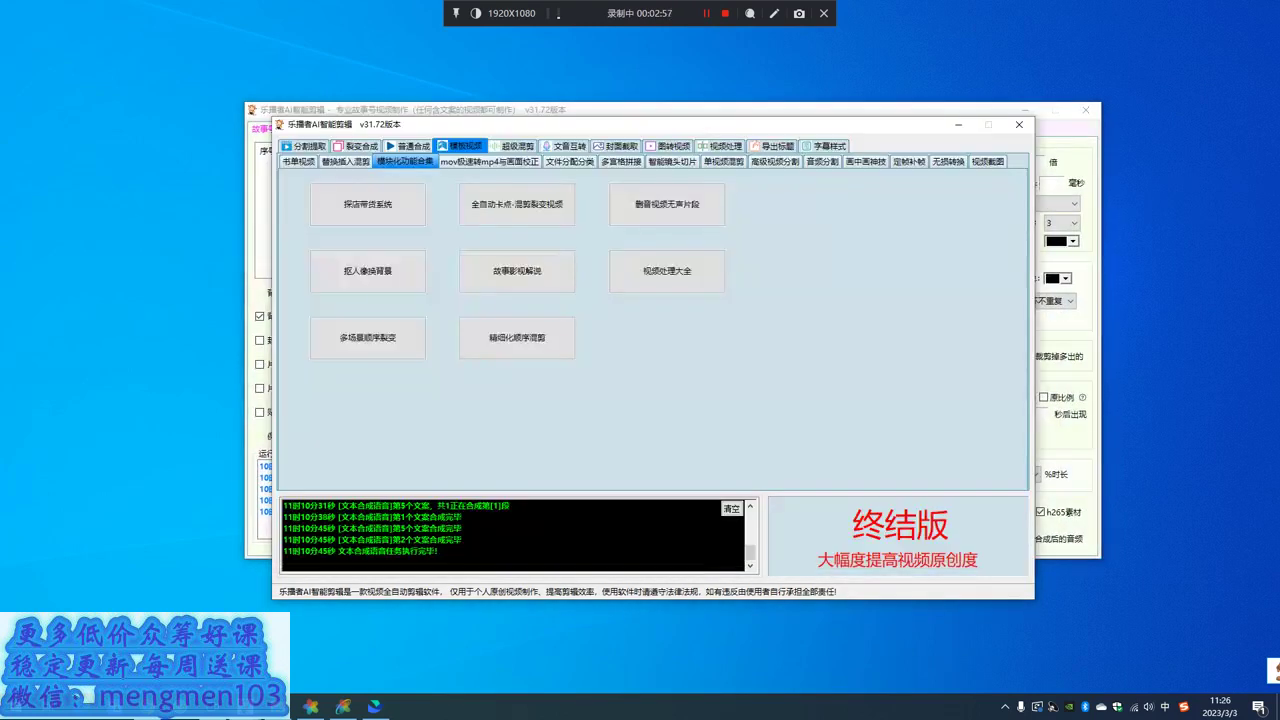
pyautogui.click(958, 124)
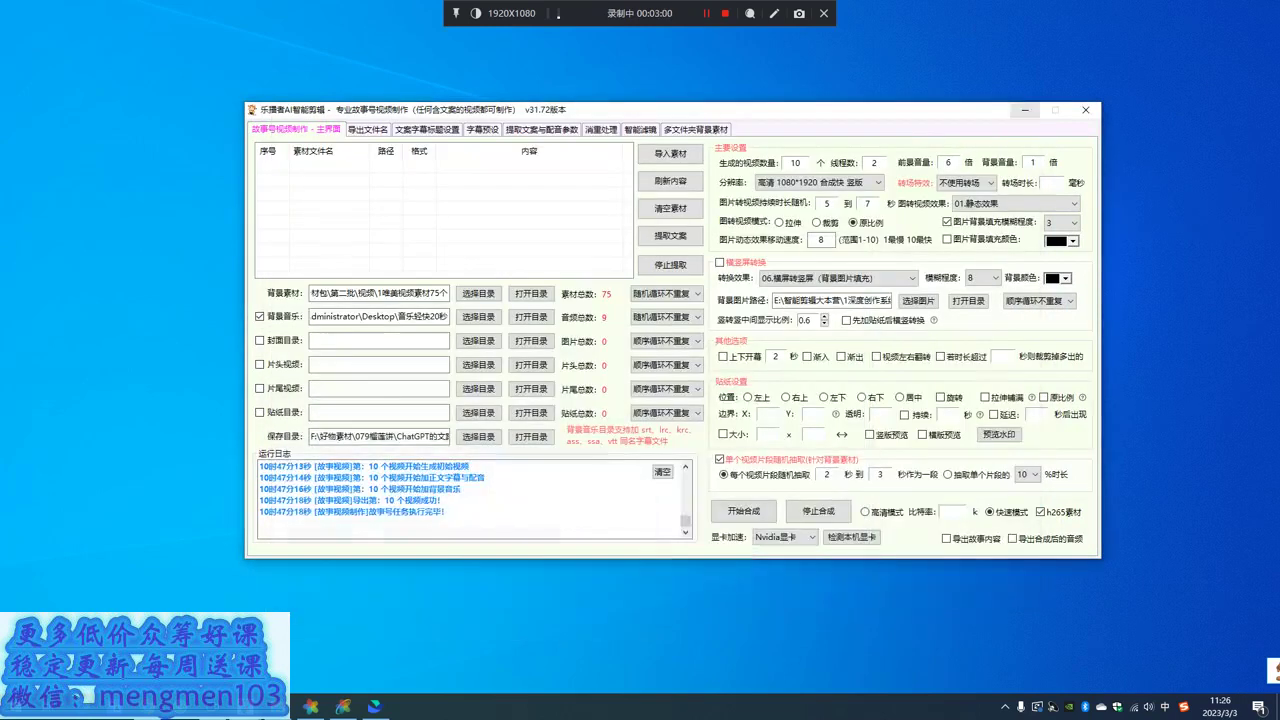
pyautogui.click(279, 707)
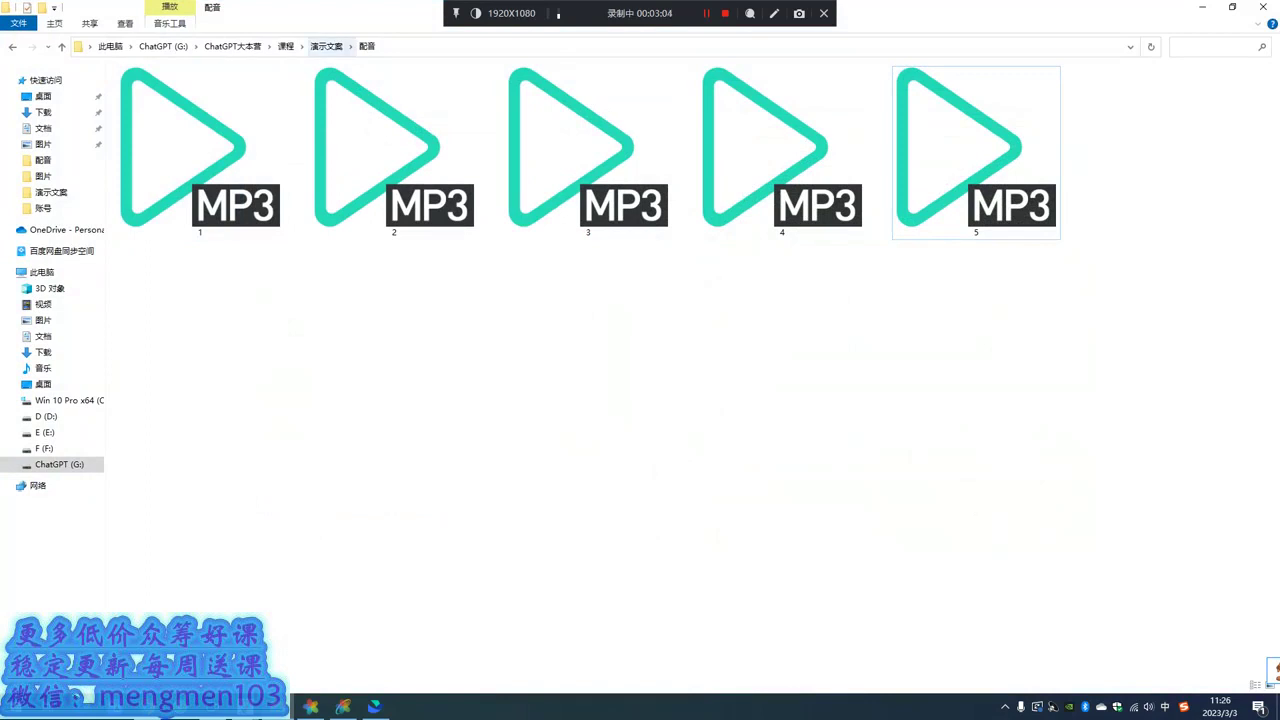
pyautogui.click(286, 46)
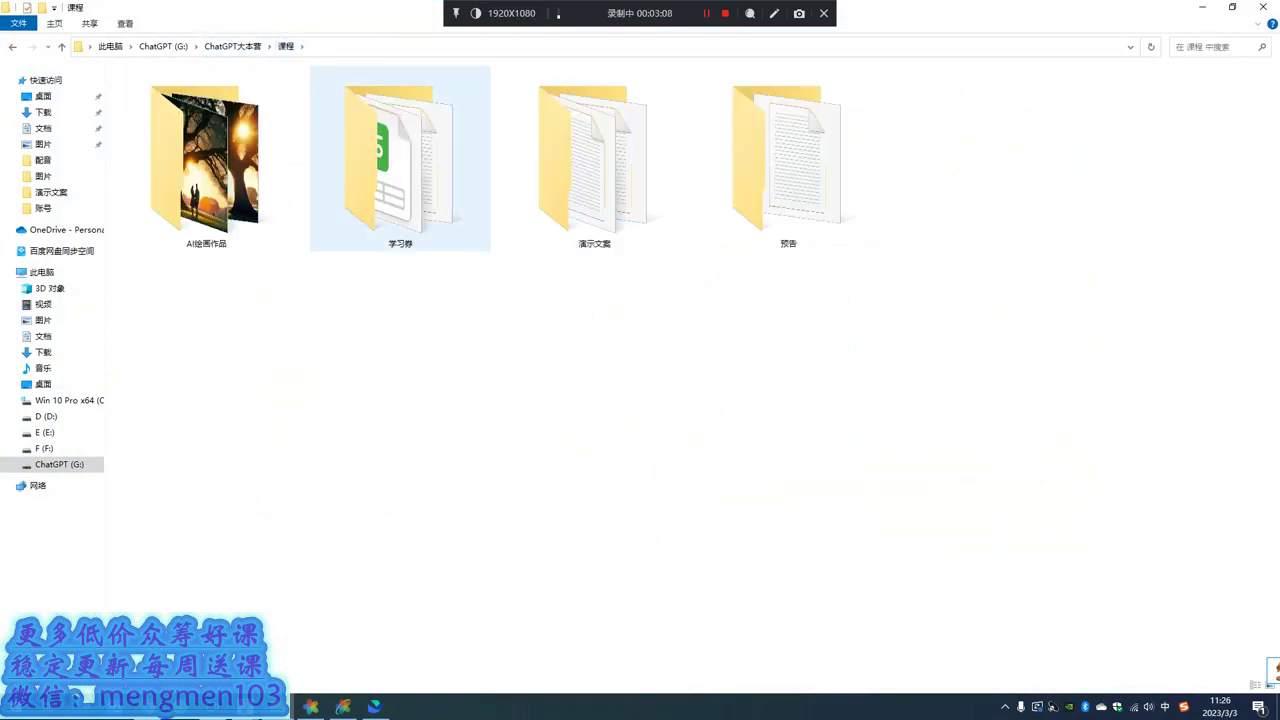
pyautogui.doubleClick(594, 160)
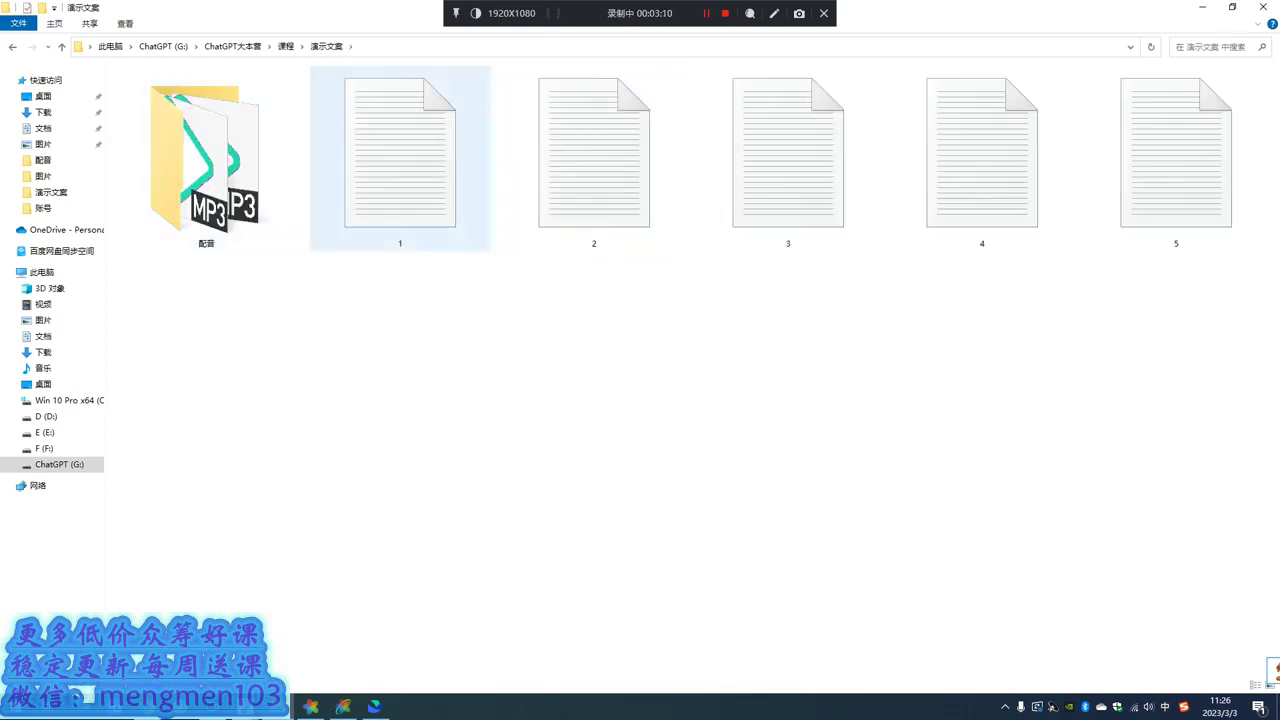
# - Examine the contents of the text scripts in the 演示文案 folder, opening files 1 to 4 one after another
pyautogui.moveTo(1260, 320); pyautogui.dragTo(440, 112)
pyautogui.click(450, 300)
pyautogui.doubleClick(400, 160)
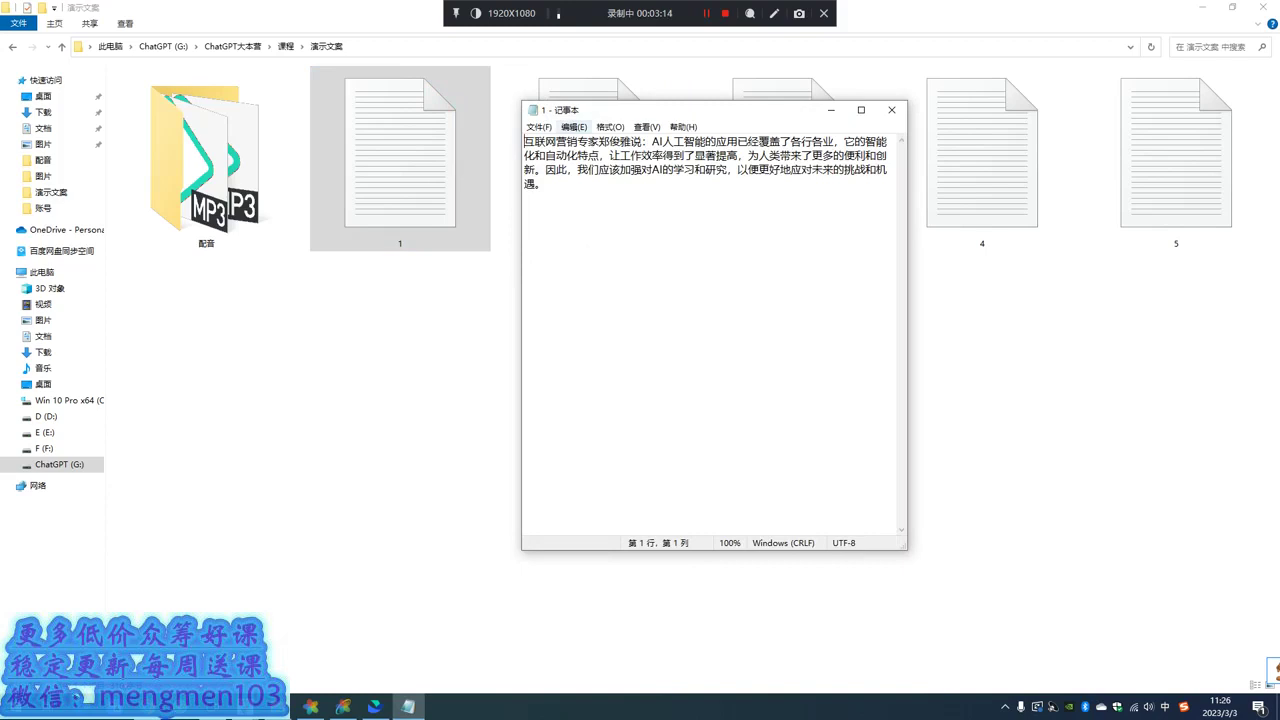
pyautogui.click(892, 110)
pyautogui.doubleClick(594, 160)
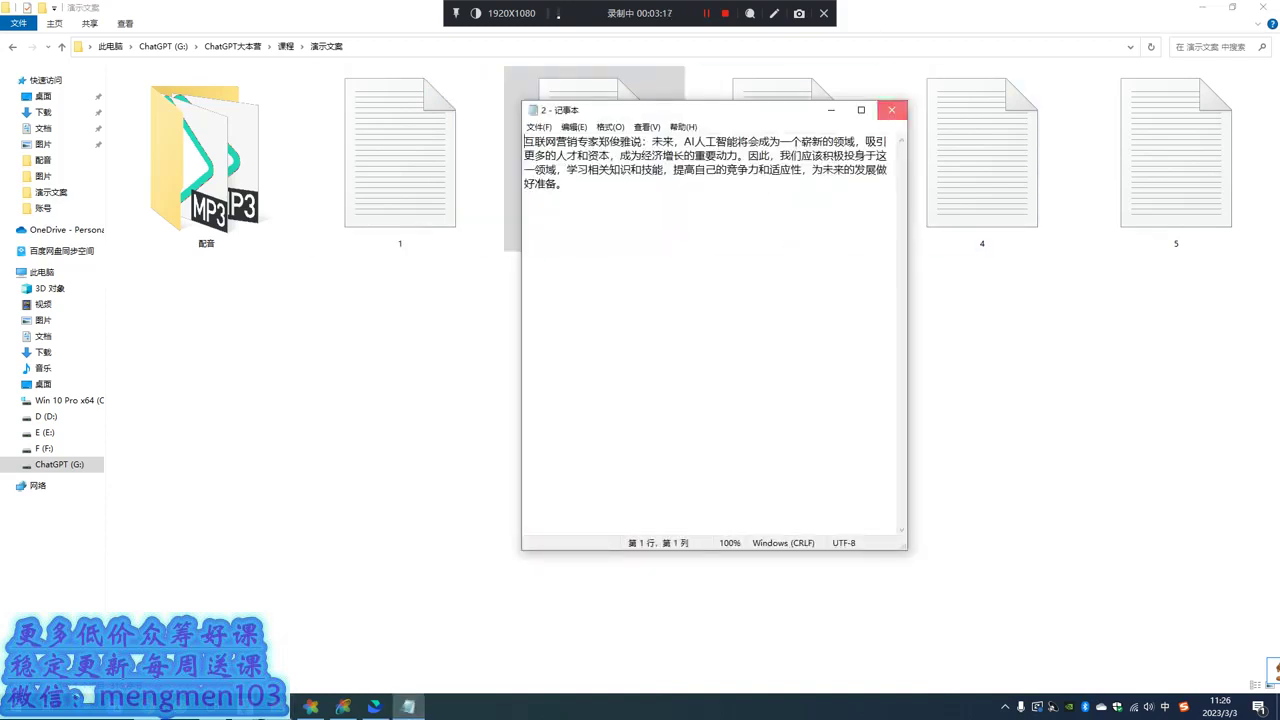
pyautogui.click(892, 110)
pyautogui.doubleClick(788, 160)
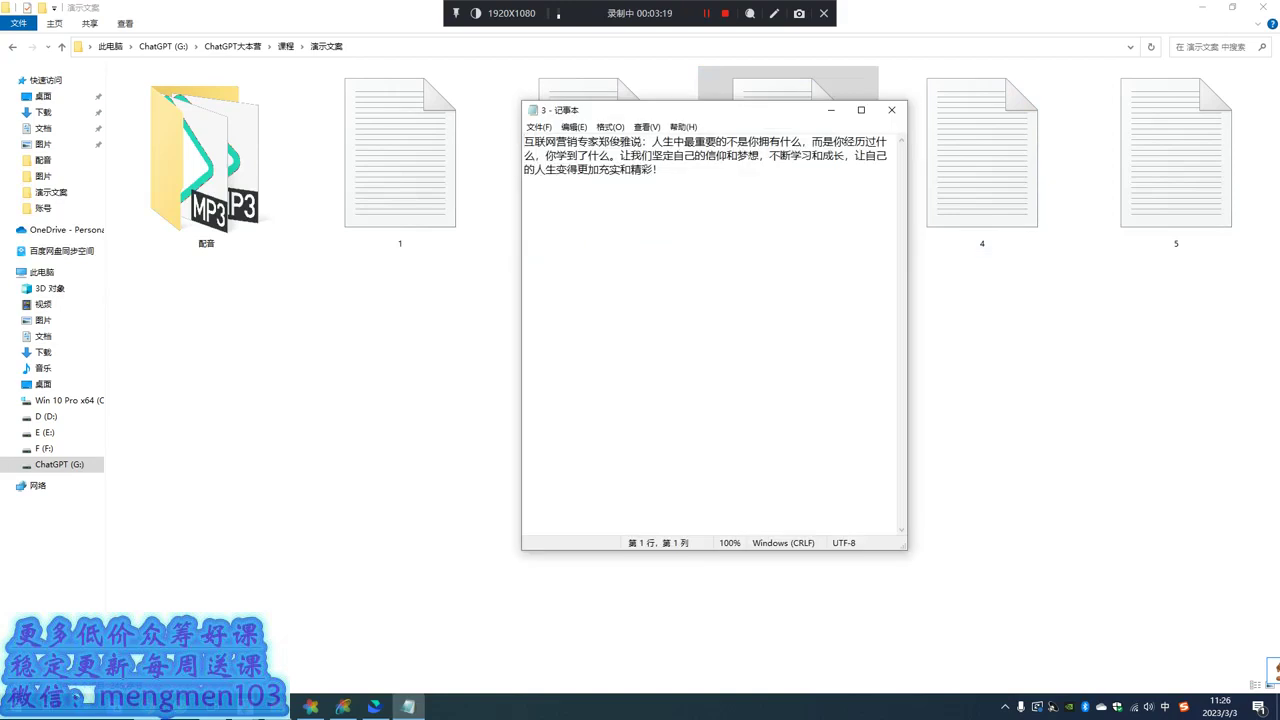
pyautogui.moveTo(652, 142); pyautogui.dragTo(690, 190)
pyautogui.click(892, 110)
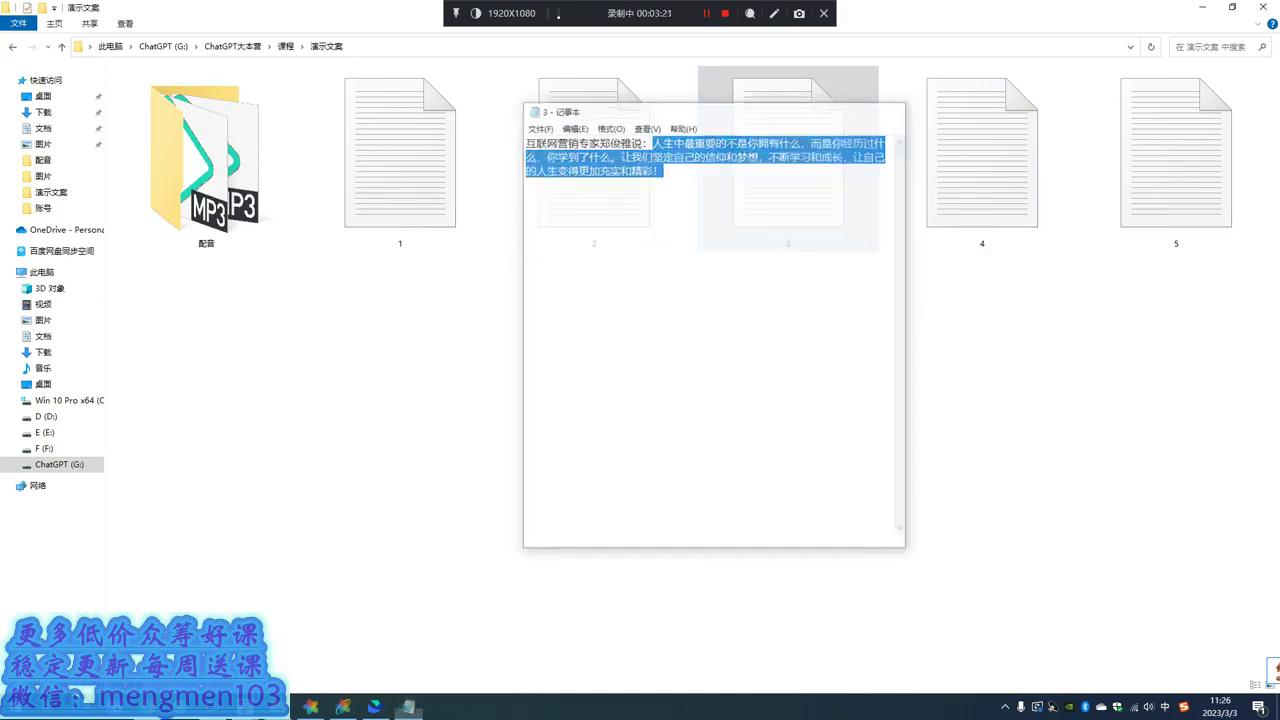
pyautogui.doubleClick(982, 160)
pyautogui.click(892, 110)
pyautogui.click(868, 320)
# - Import text files 1 to 5 from the 演示文案 folder into the material list of the 故事号视频制作 window
pyautogui.moveTo(1266, 318); pyautogui.dragTo(370, 102)
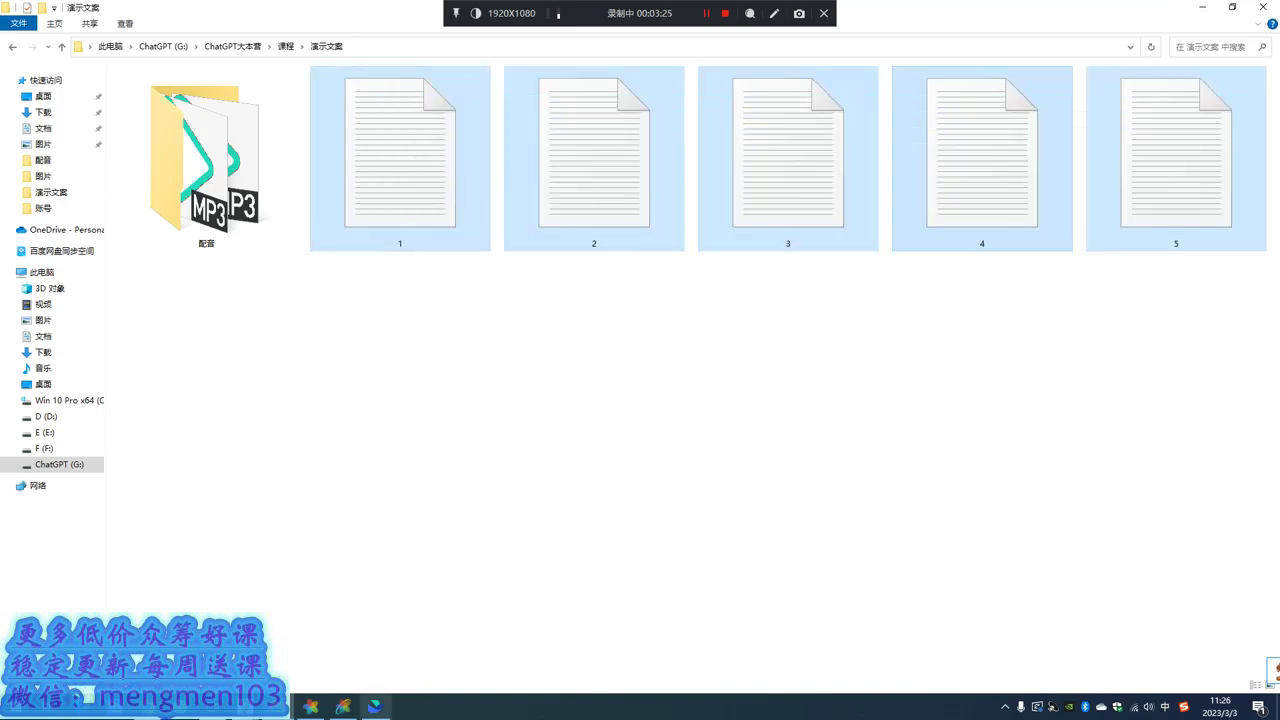
pyautogui.moveTo(343, 706)
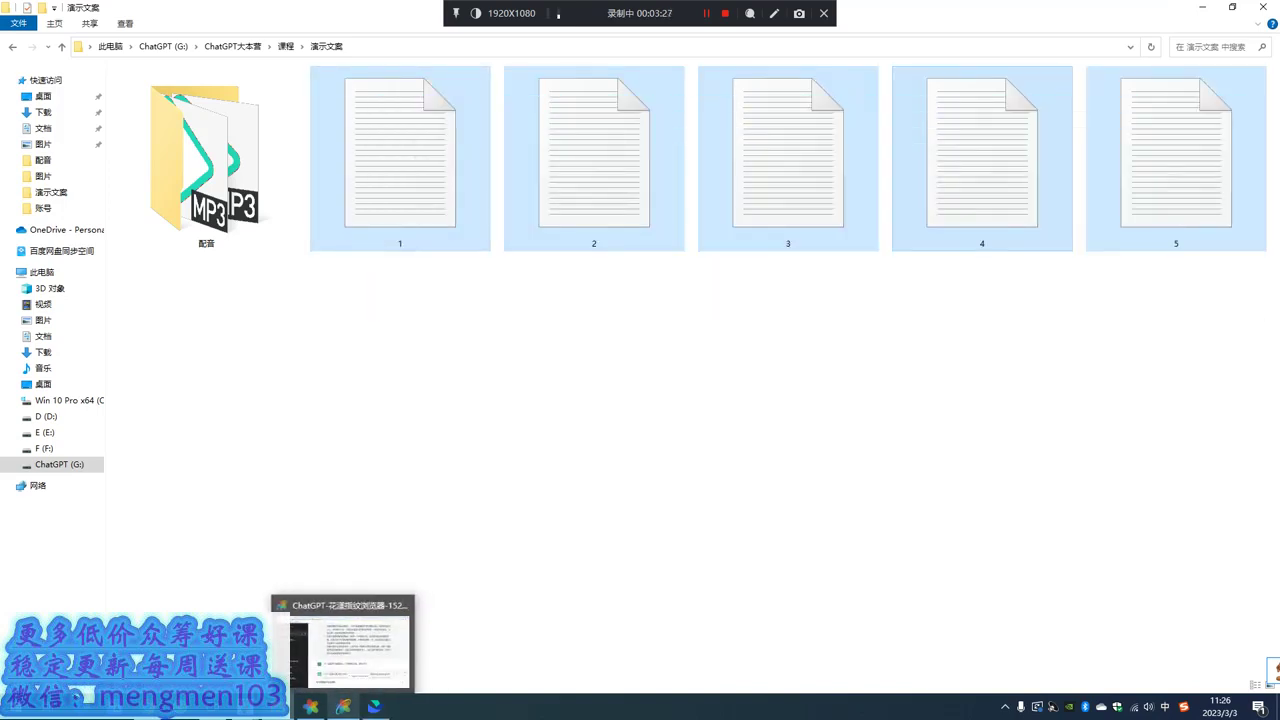
pyautogui.moveTo(246, 706)
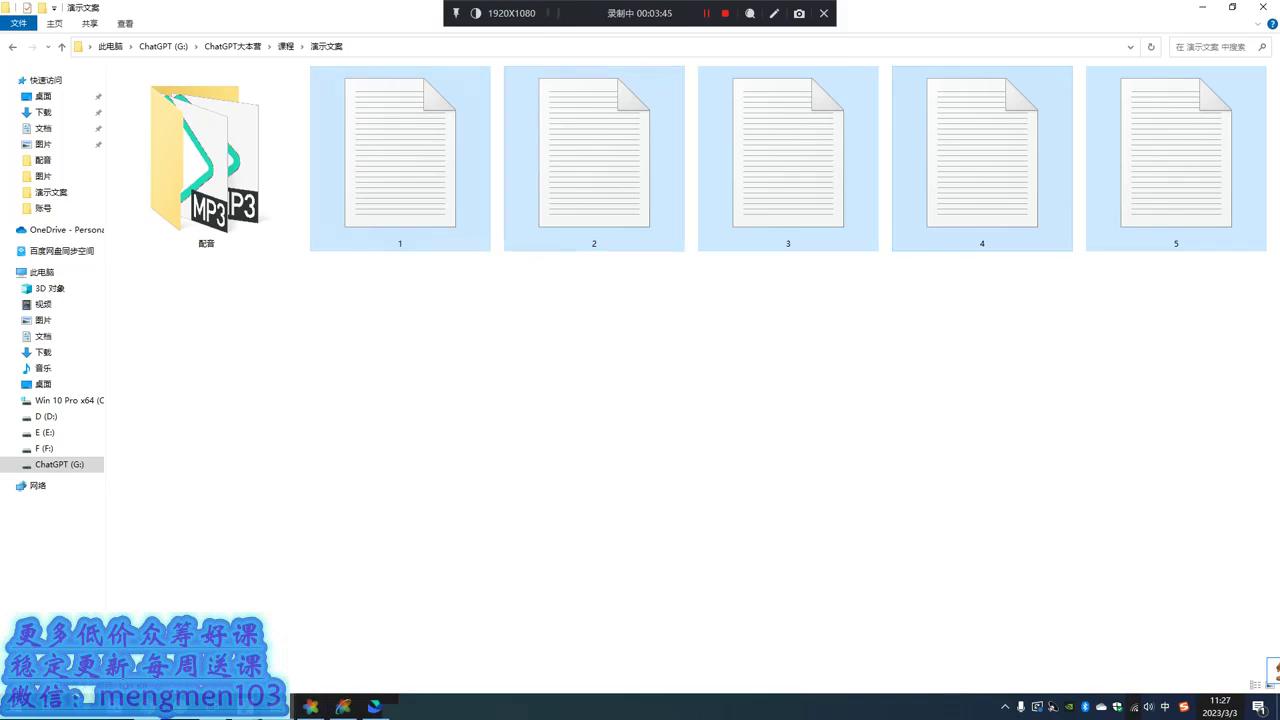
pyautogui.click(246, 706)
pyautogui.click(318, 648)
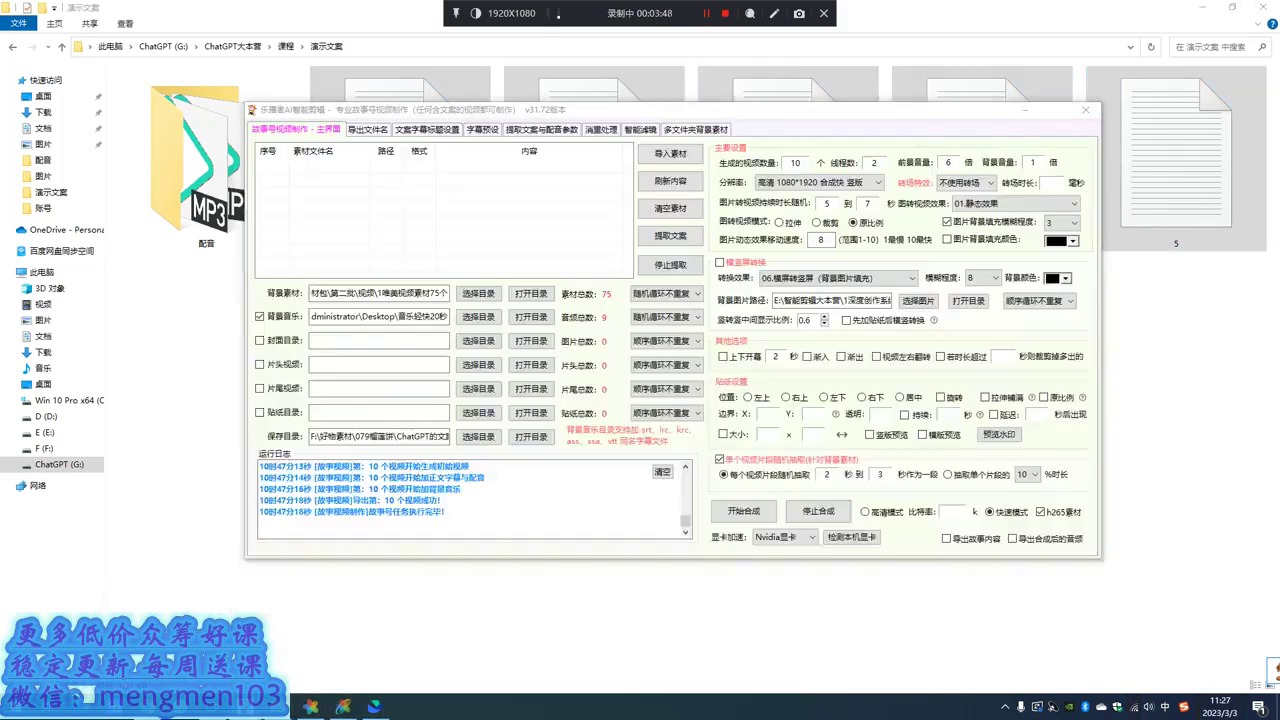
pyautogui.moveTo(531, 112); pyautogui.dragTo(596, 277)
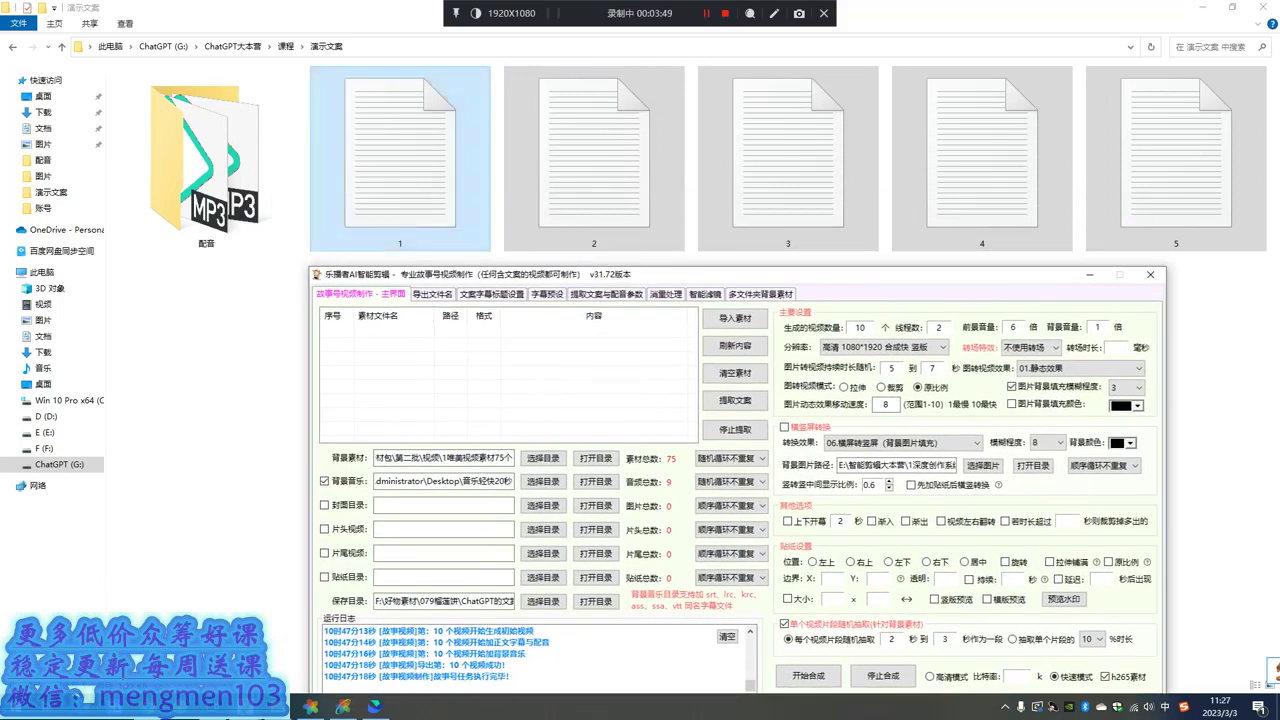
pyautogui.moveTo(400, 190); pyautogui.dragTo(376, 392)
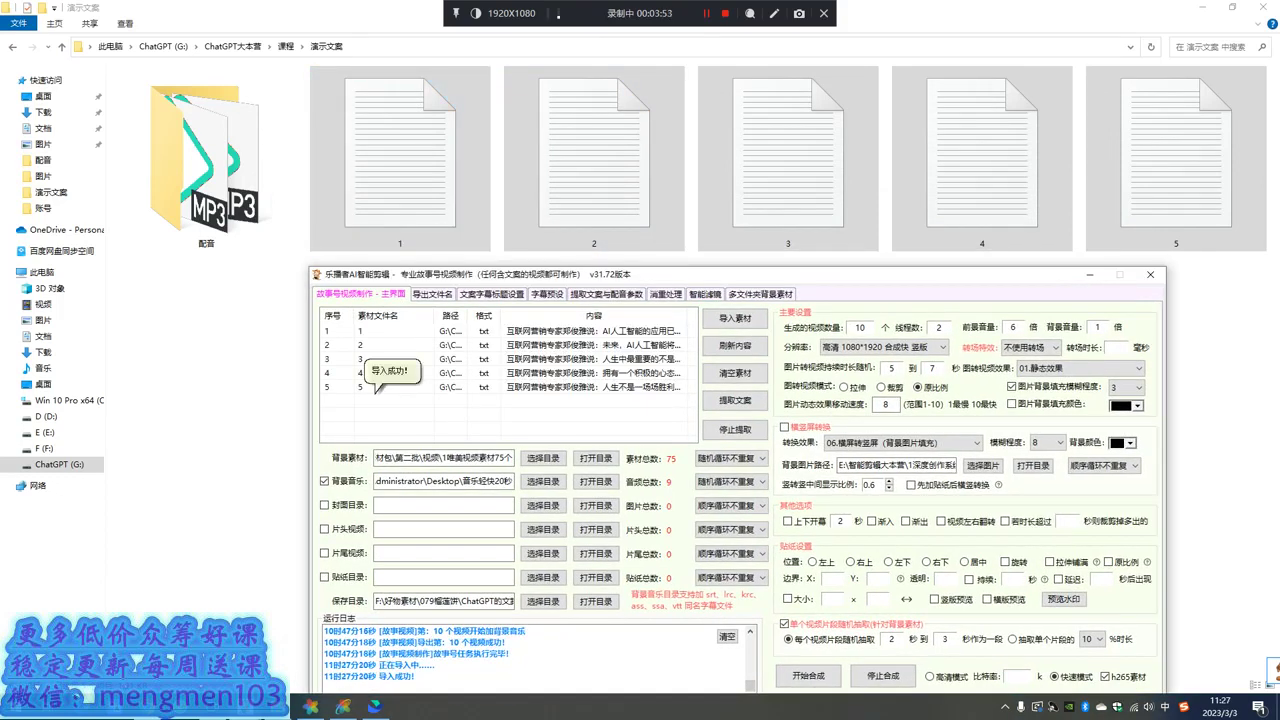
# - Set the number of videos to generate to 5 and the resolution to 高清 1920*1080 合成慢 横版, with 横竖屏转换 enabled
pyautogui.moveTo(780, 274); pyautogui.dragTo(640, 135)
pyautogui.doubleClick(720, 188)
pyautogui.write('5')
pyautogui.press('Tab')
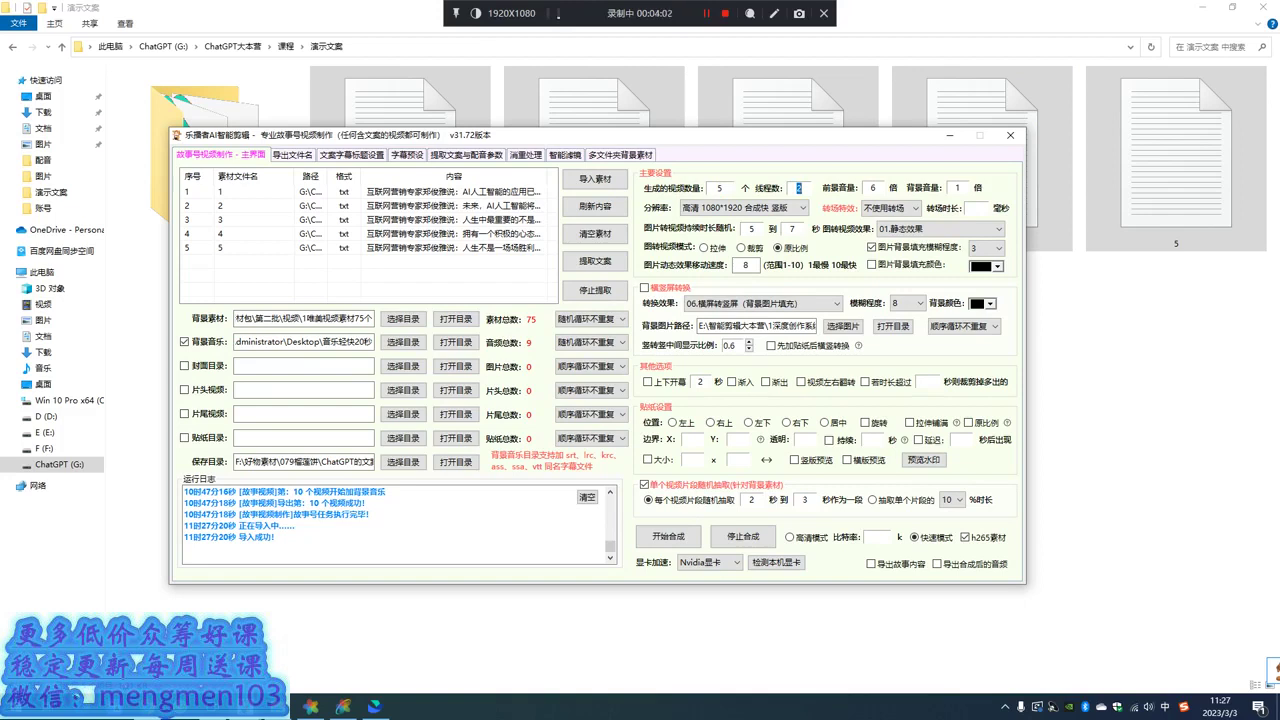
pyautogui.click(760, 207)
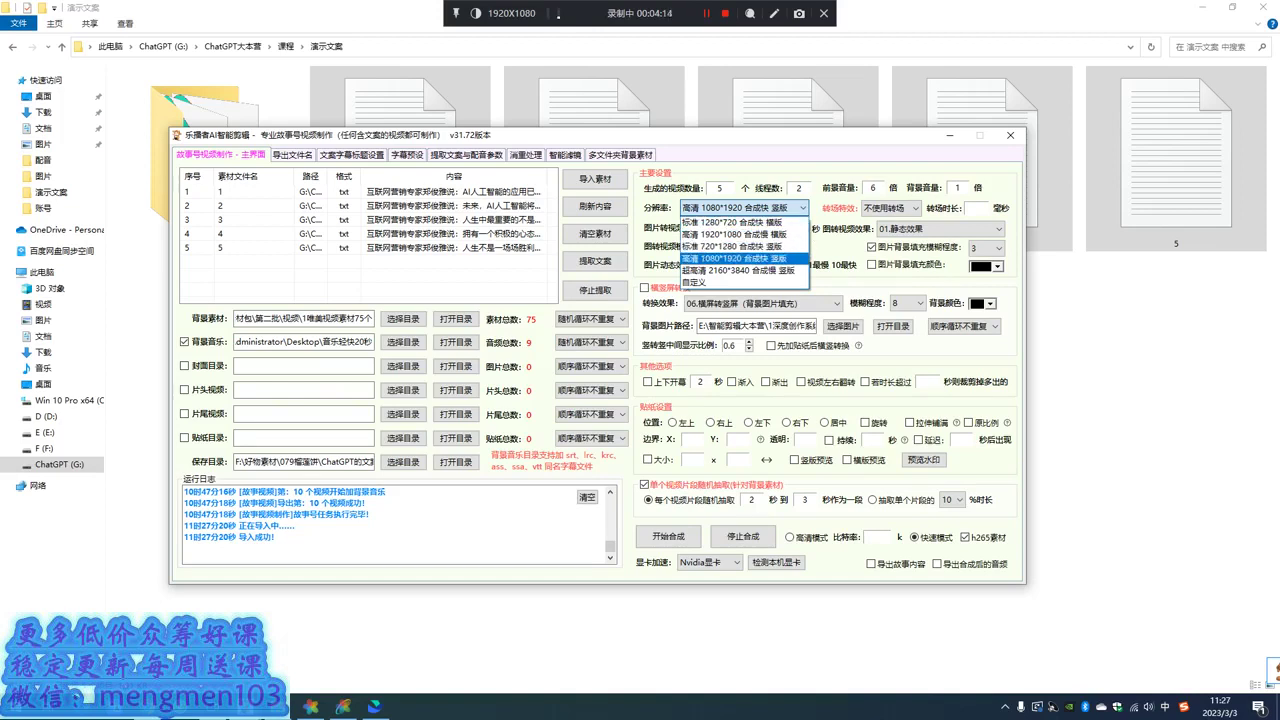
pyautogui.click(735, 234)
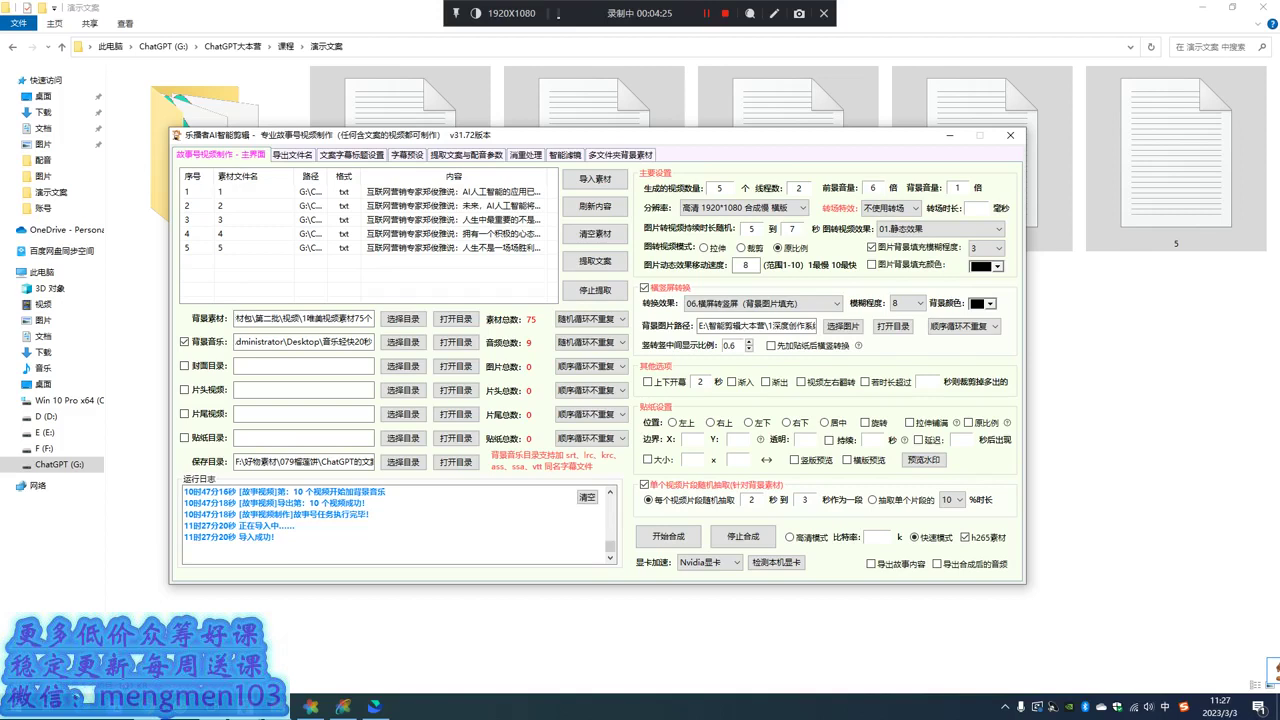
# - Examine the background template pictures for 横竖屏转换, their cycling order option and the random clip extraction duration
pyautogui.click(893, 326)
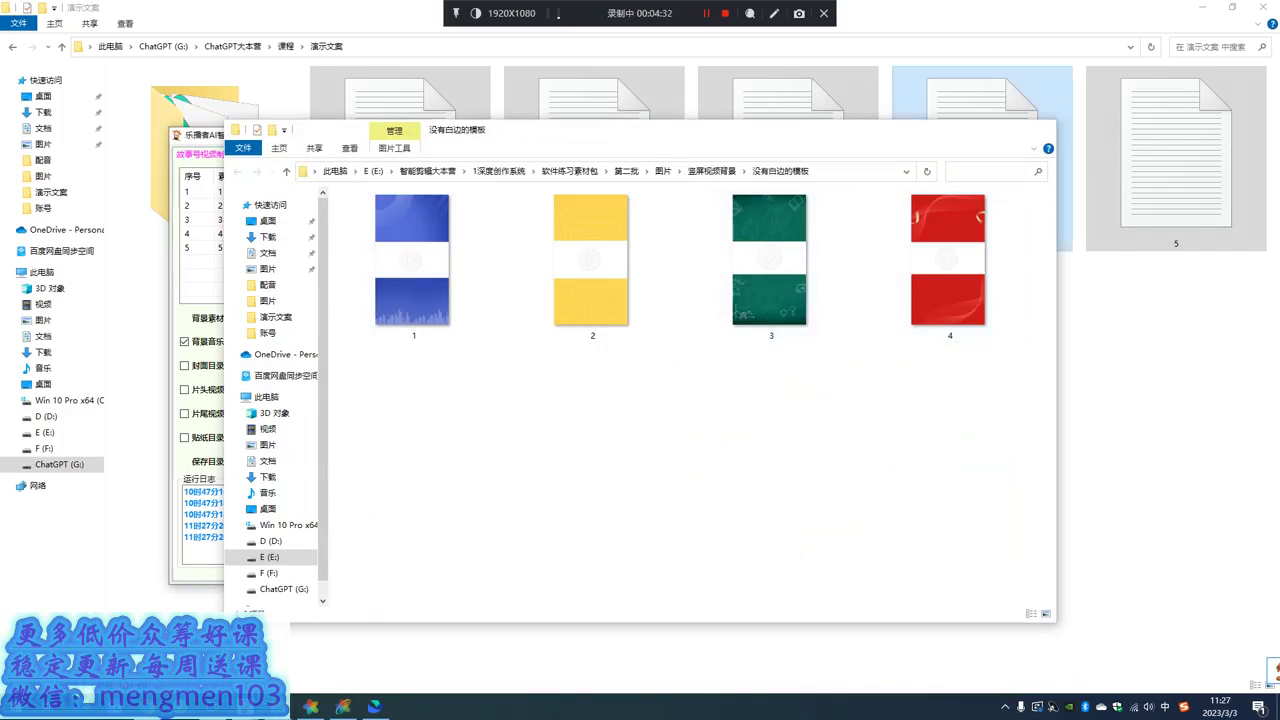
pyautogui.click(1040, 129)
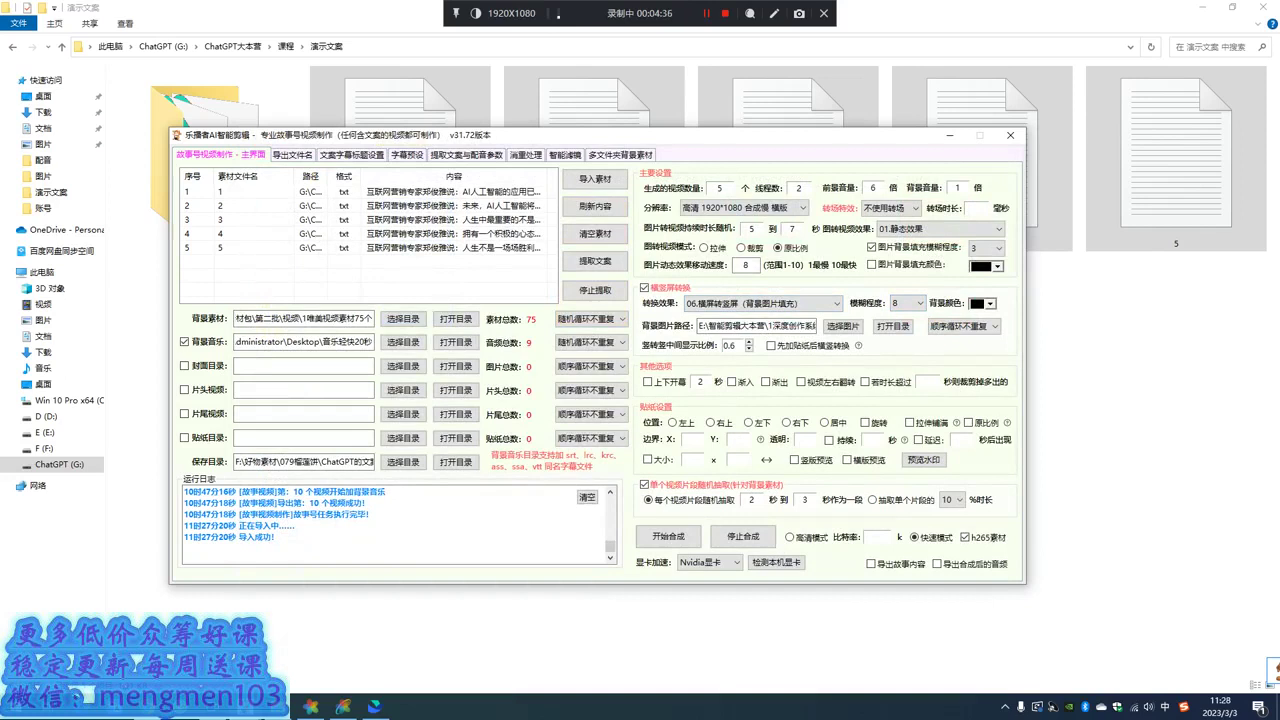
pyautogui.click(964, 327)
pyautogui.click(964, 327)
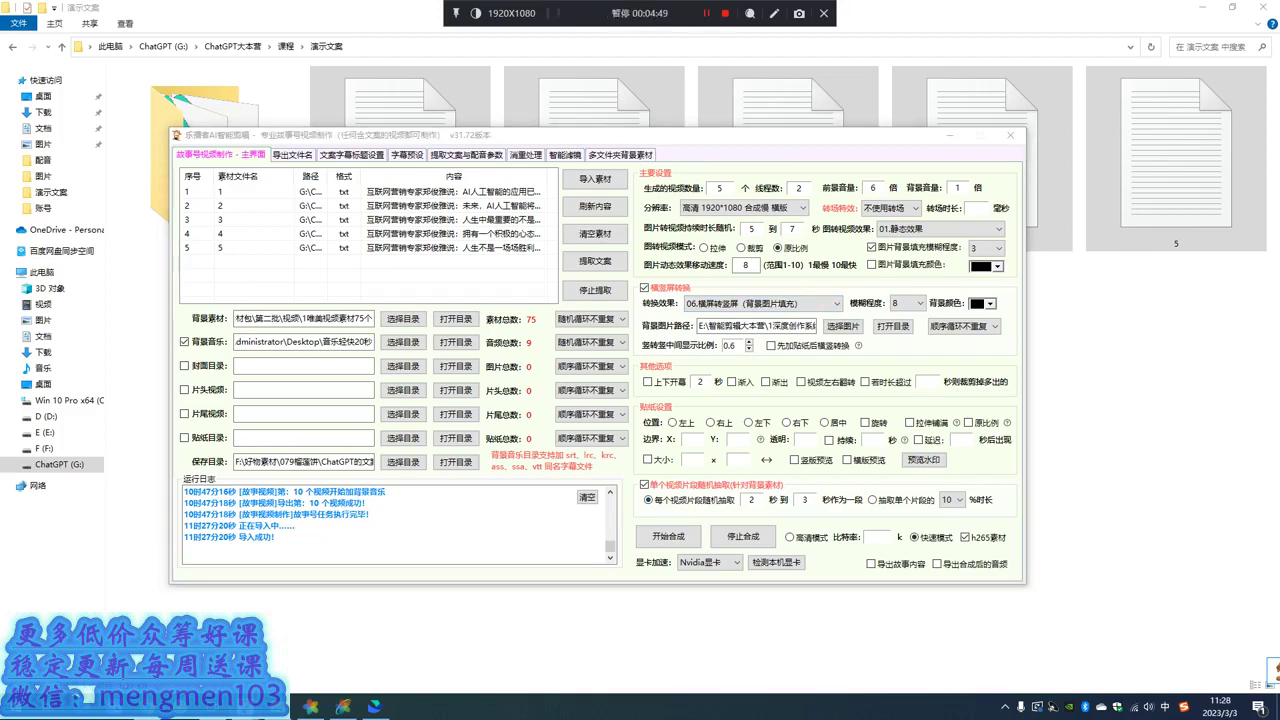
pyautogui.doubleClick(752, 500)
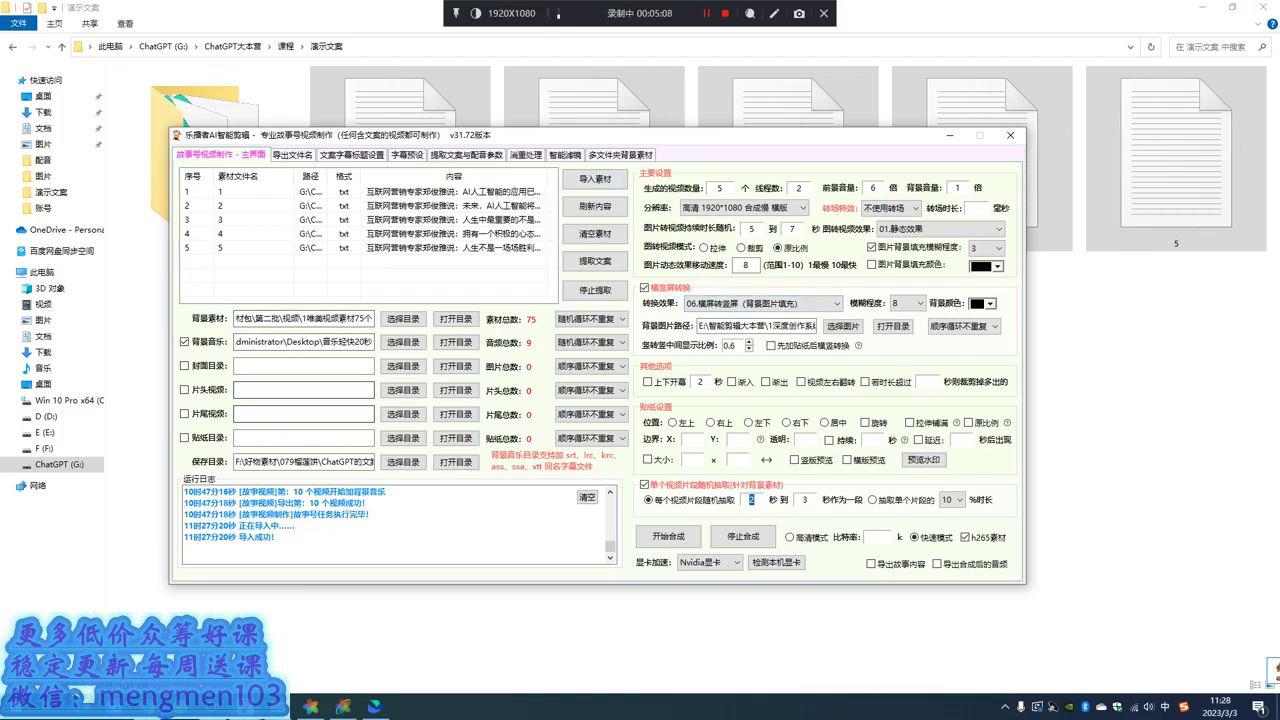
# - Set the 背景音乐 directory to a music folder under E:\智能剪辑大本营\1深度创作系统
pyautogui.click(402, 341)
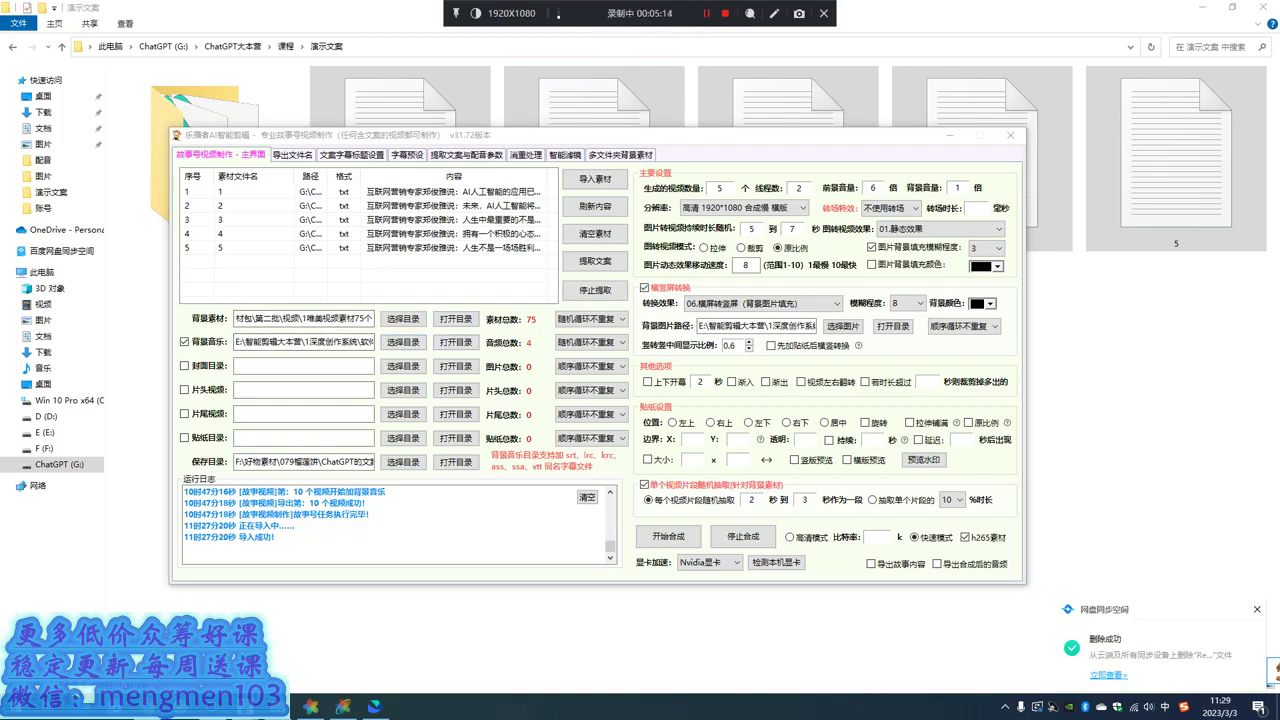
# - Create a new folder named ChatGPT文案做成的个人IP励志视频 inside the 演示文案 folder
pyautogui.click(232, 20)
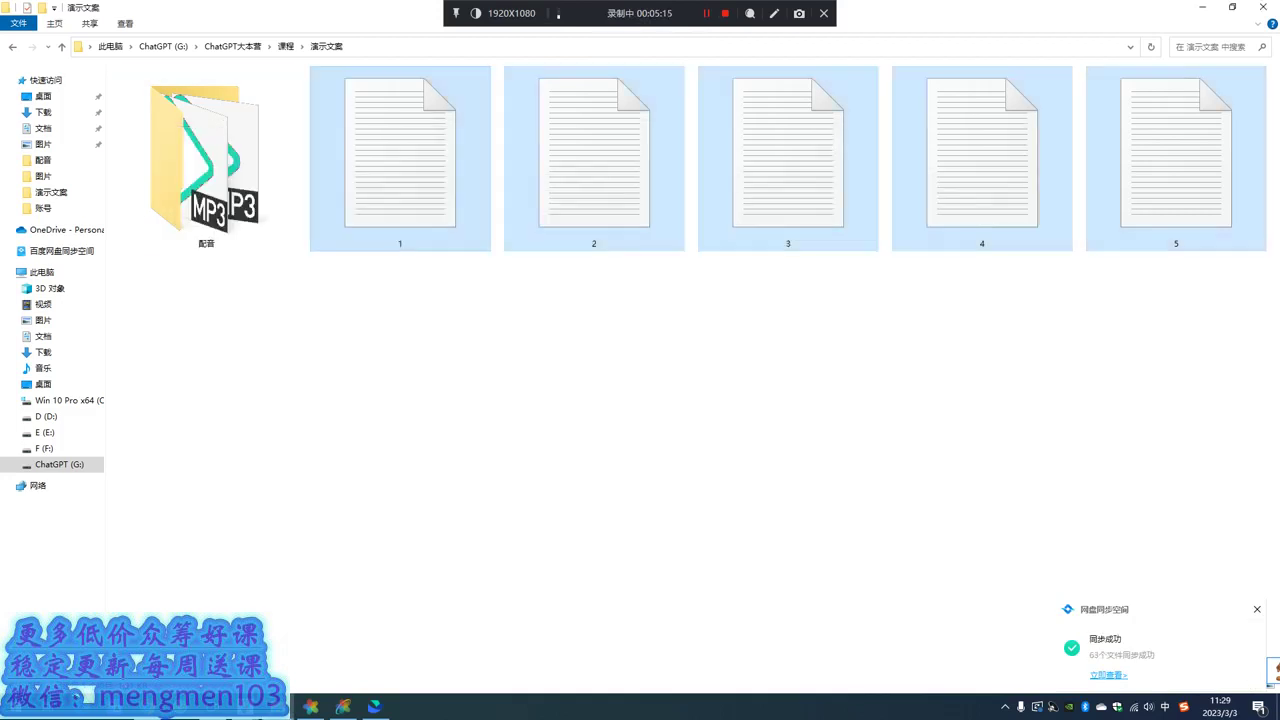
pyautogui.rightClick(209, 350)
pyautogui.moveTo(247, 516)
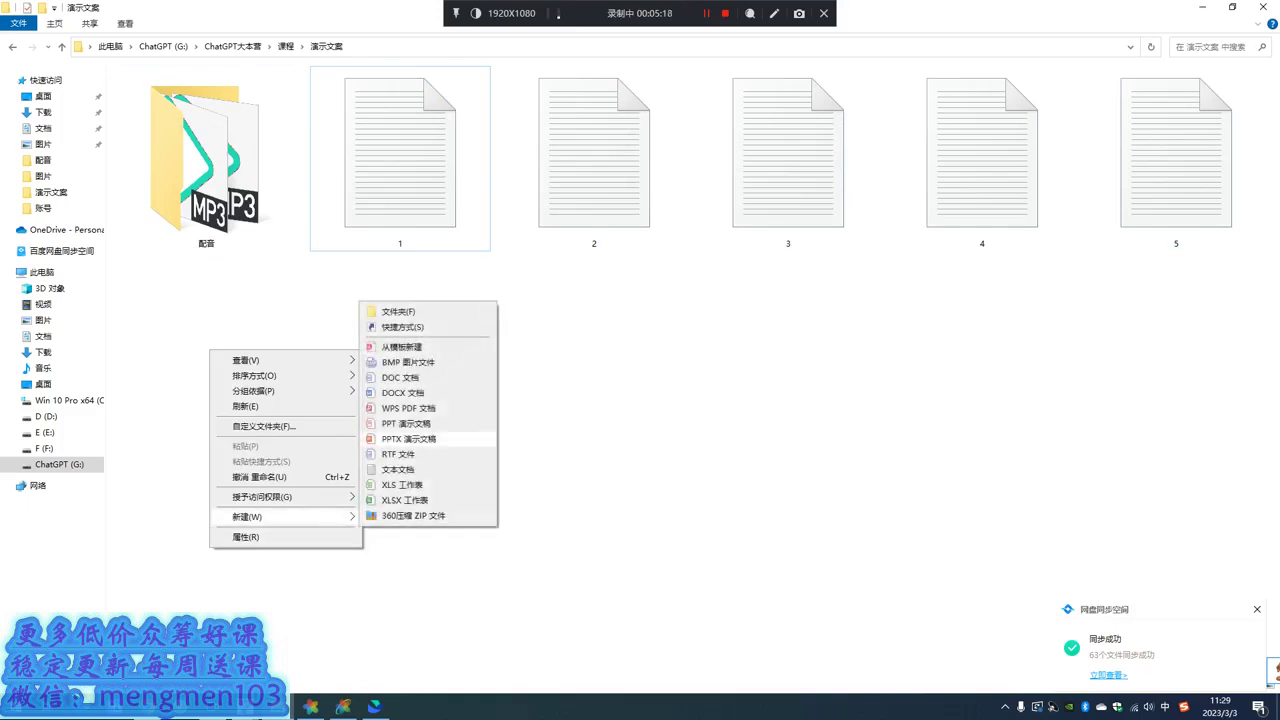
pyautogui.click(398, 311)
pyautogui.write('chatgpt')
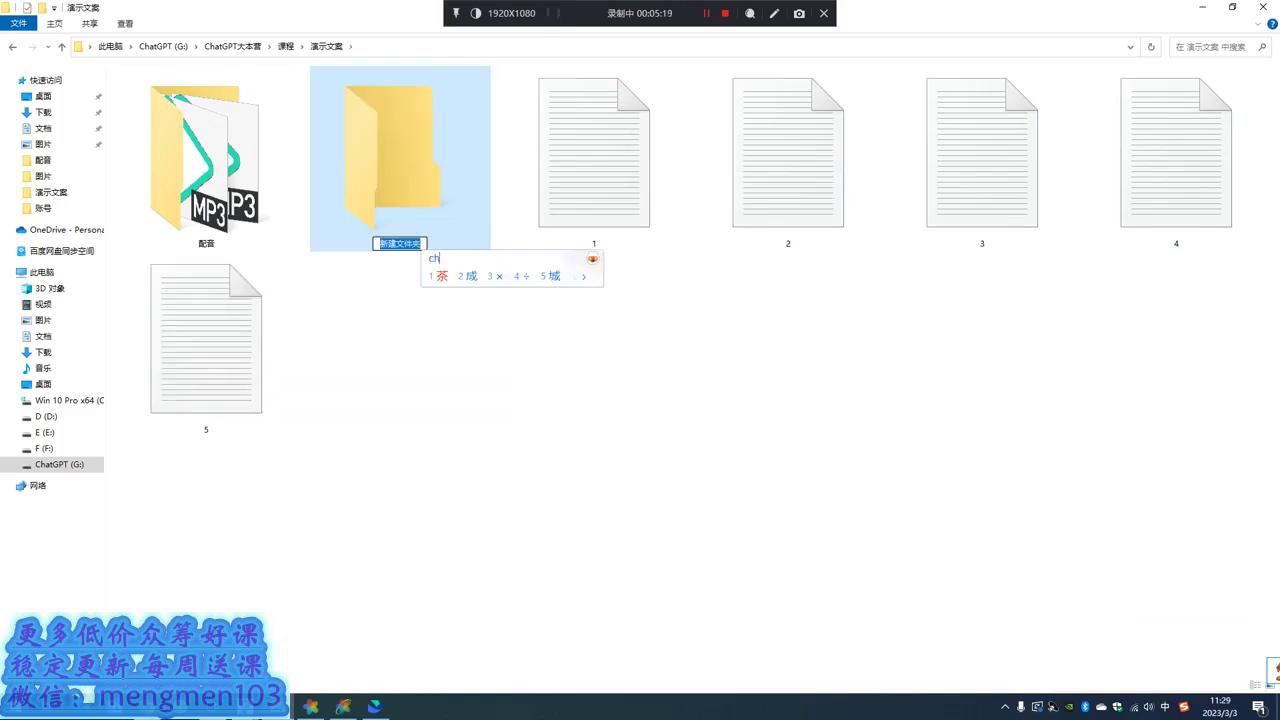
pyautogui.write('2')
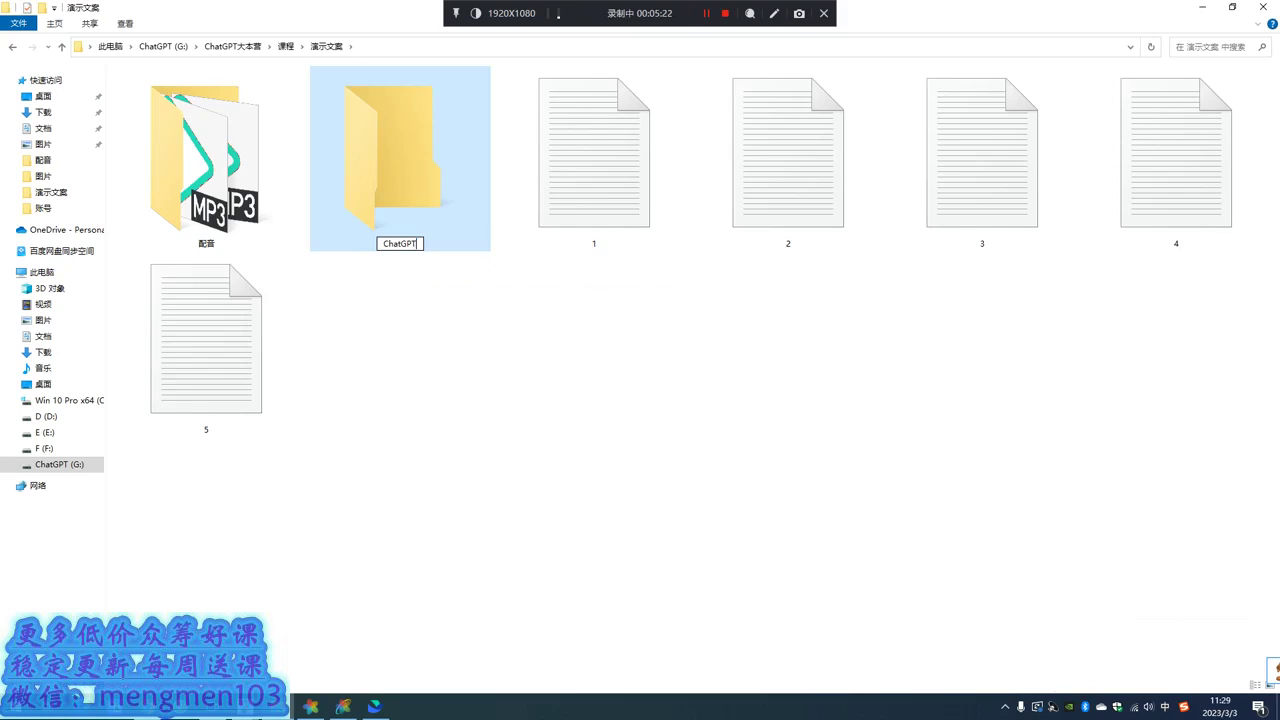
pyautogui.write('文案')
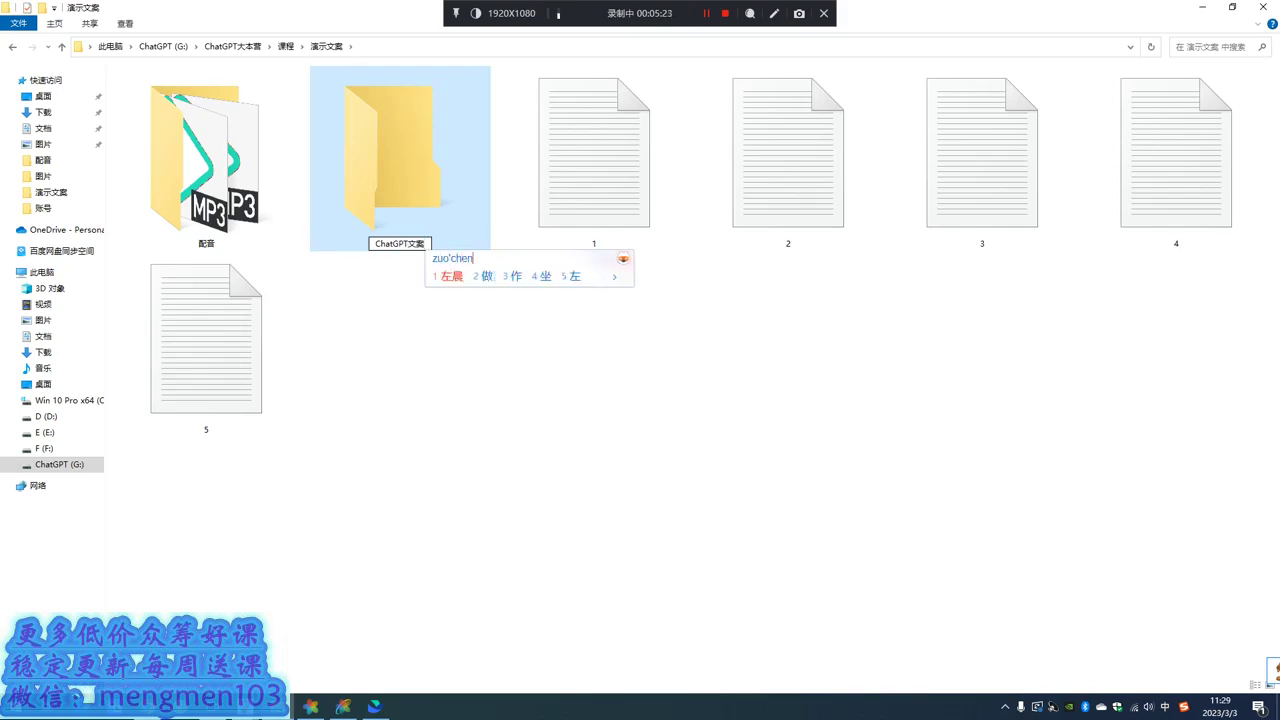
pyautogui.write('做成的励志')
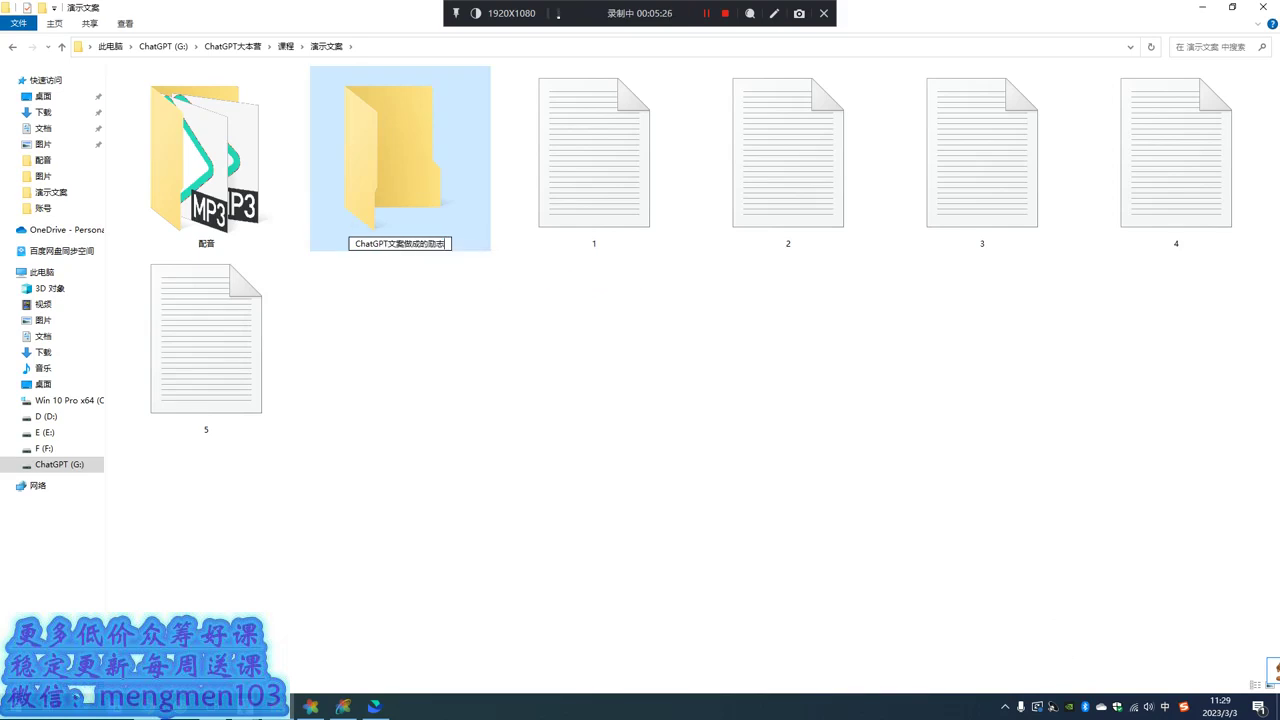
pyautogui.press('BackSpace')
pyautogui.press('BackSpace')
pyautogui.write('geren')
pyautogui.press('space')
pyautogui.press('shift')
pyautogui.write('IP')
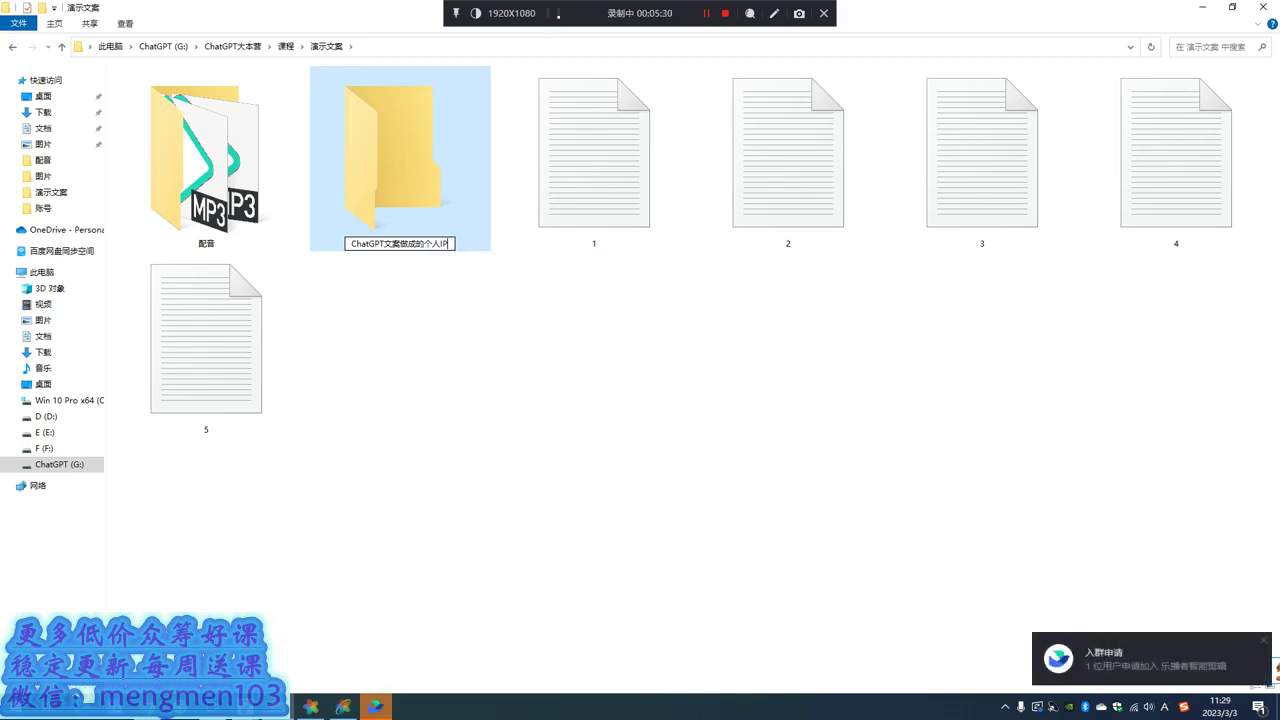
pyautogui.press('shift')
pyautogui.write('lizhi')
pyautogui.press('space')
pyautogui.write('shp')
pyautogui.press('space')
pyautogui.press('Return')
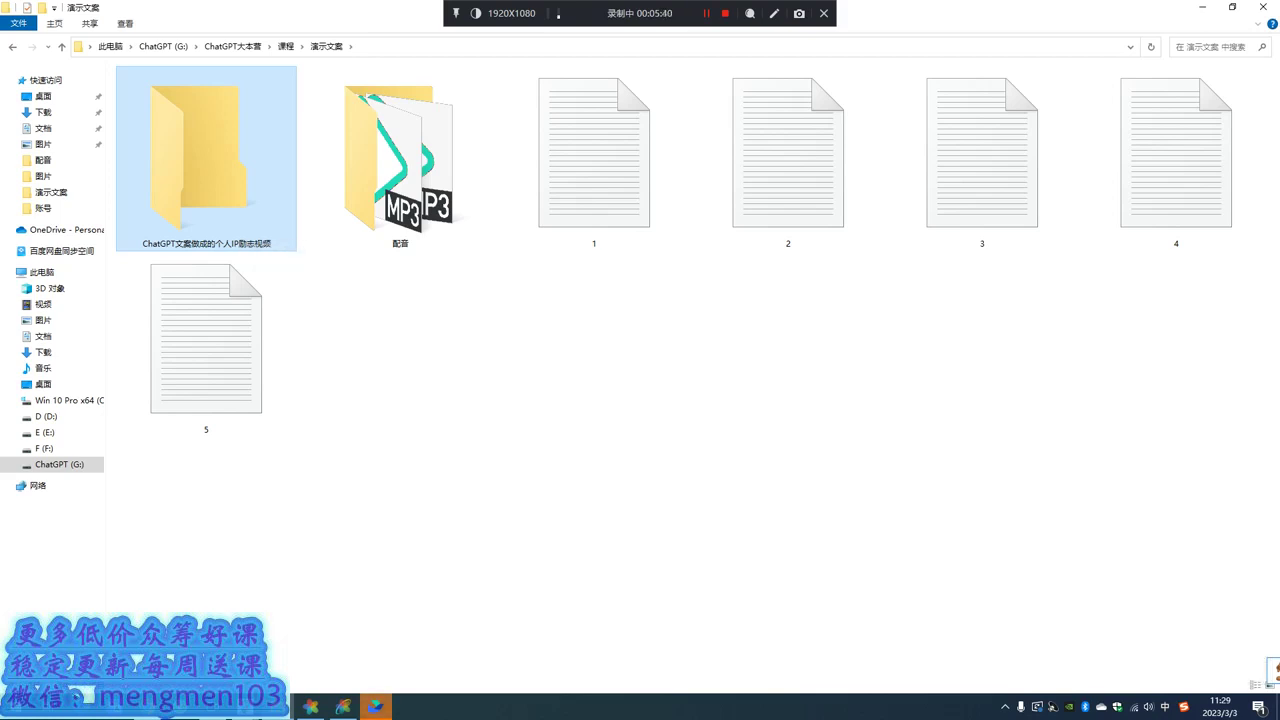
# - Set the 保存目录 of the 故事号视频制作 window to the ChatGPT文案做成的个人IP励志视频 folder
pyautogui.click(247, 707)
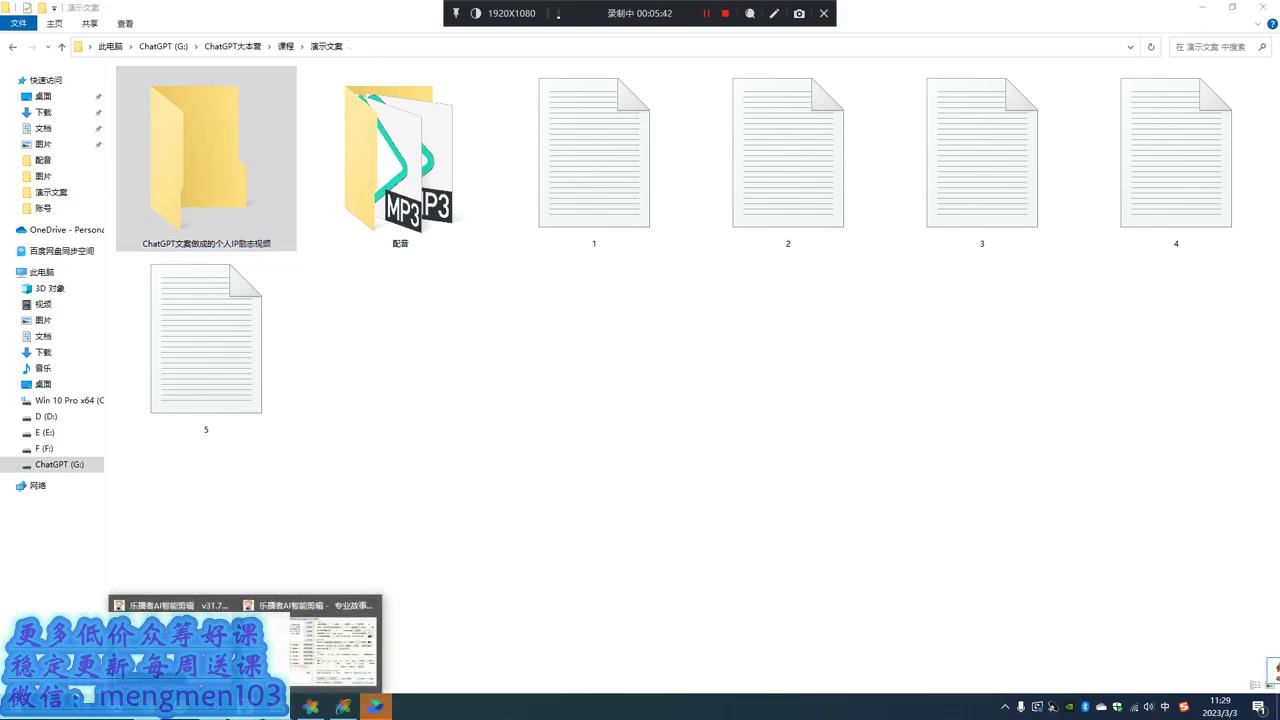
pyautogui.click(314, 650)
pyautogui.moveTo(340, 135); pyautogui.dragTo(509, 123)
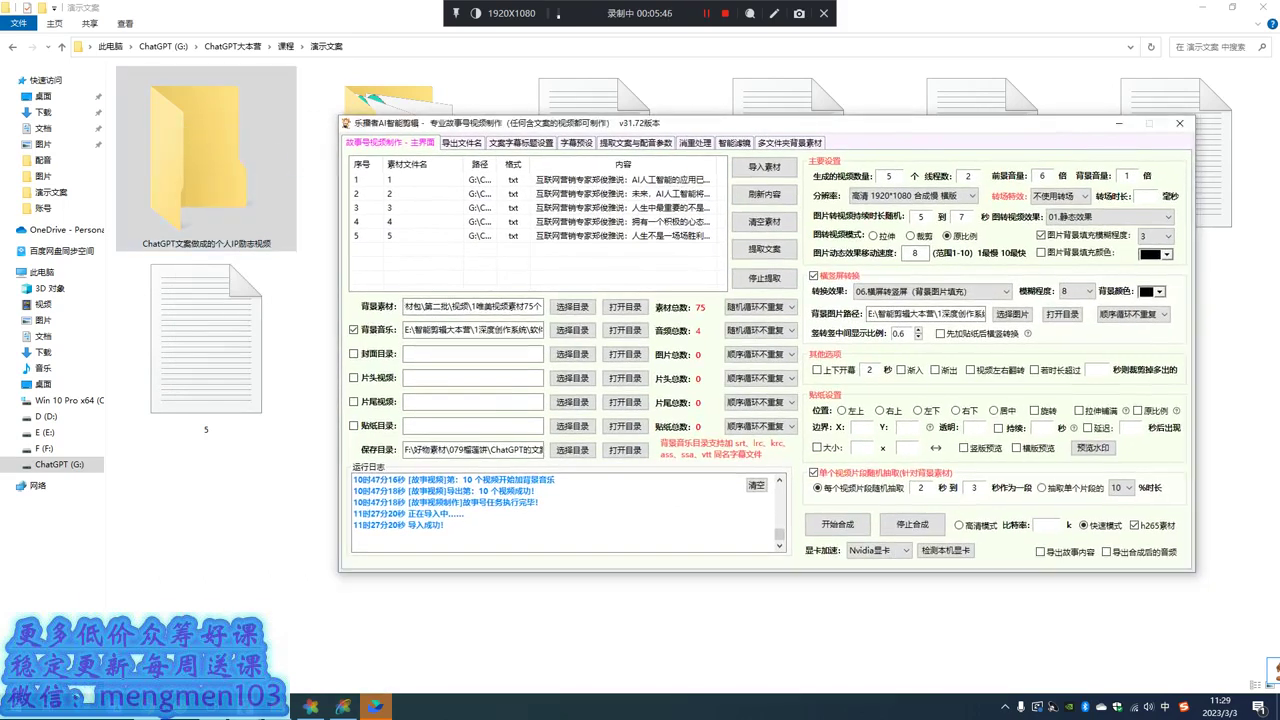
pyautogui.moveTo(206, 160); pyautogui.dragTo(473, 450)
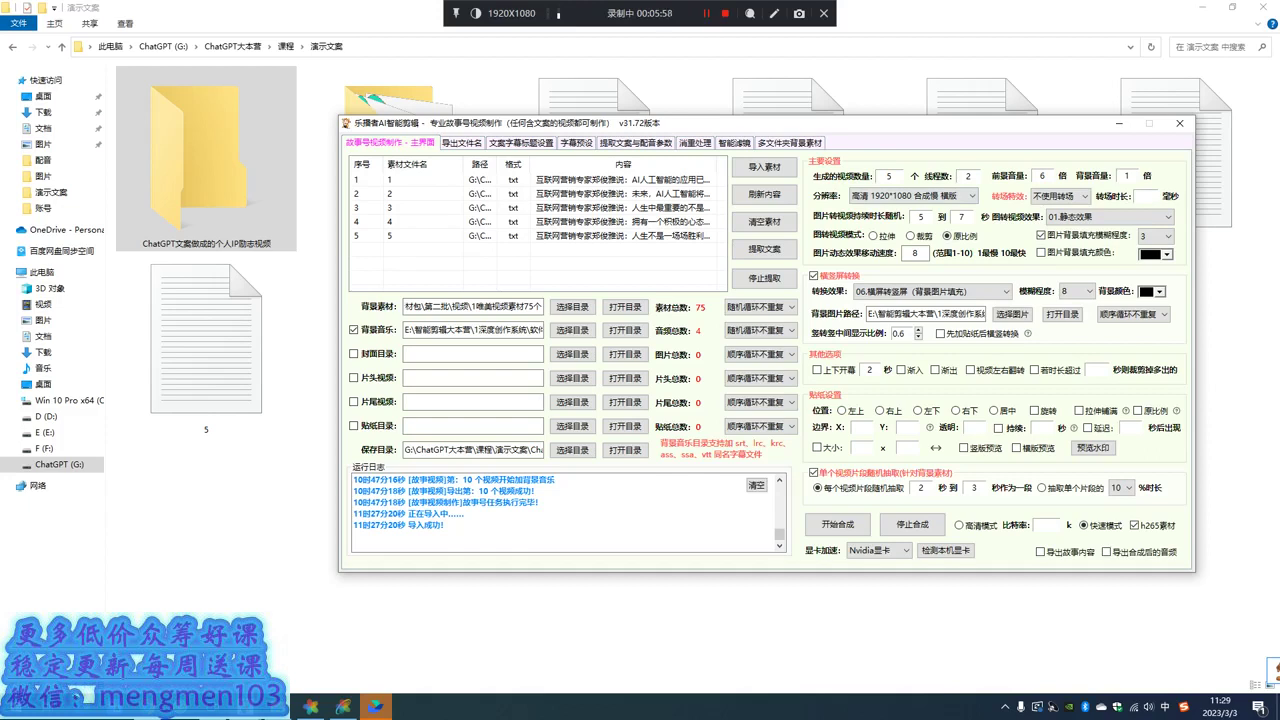
pyautogui.moveTo(700, 123); pyautogui.dragTo(693, 268)
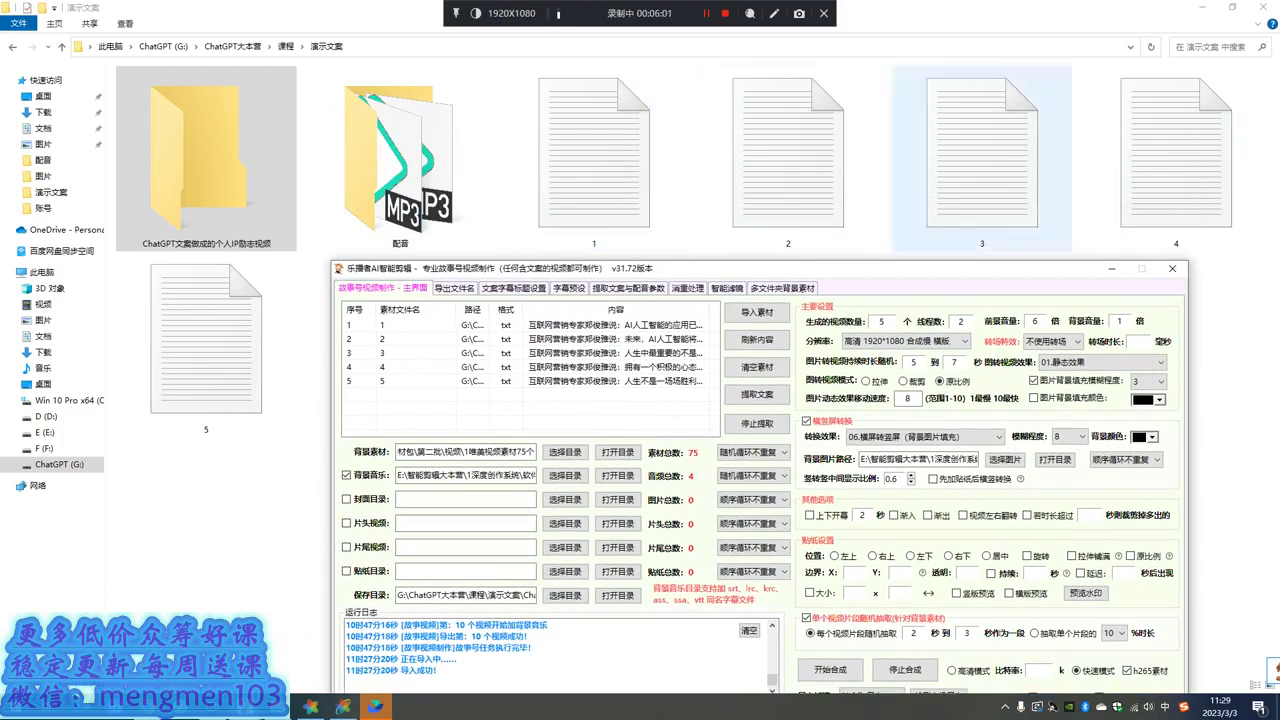
# - Check the full 背景音乐 and 保存目录 paths, and the 导出文件名 settings of the story-video window
pyautogui.moveTo(740, 268); pyautogui.dragTo(660, 125)
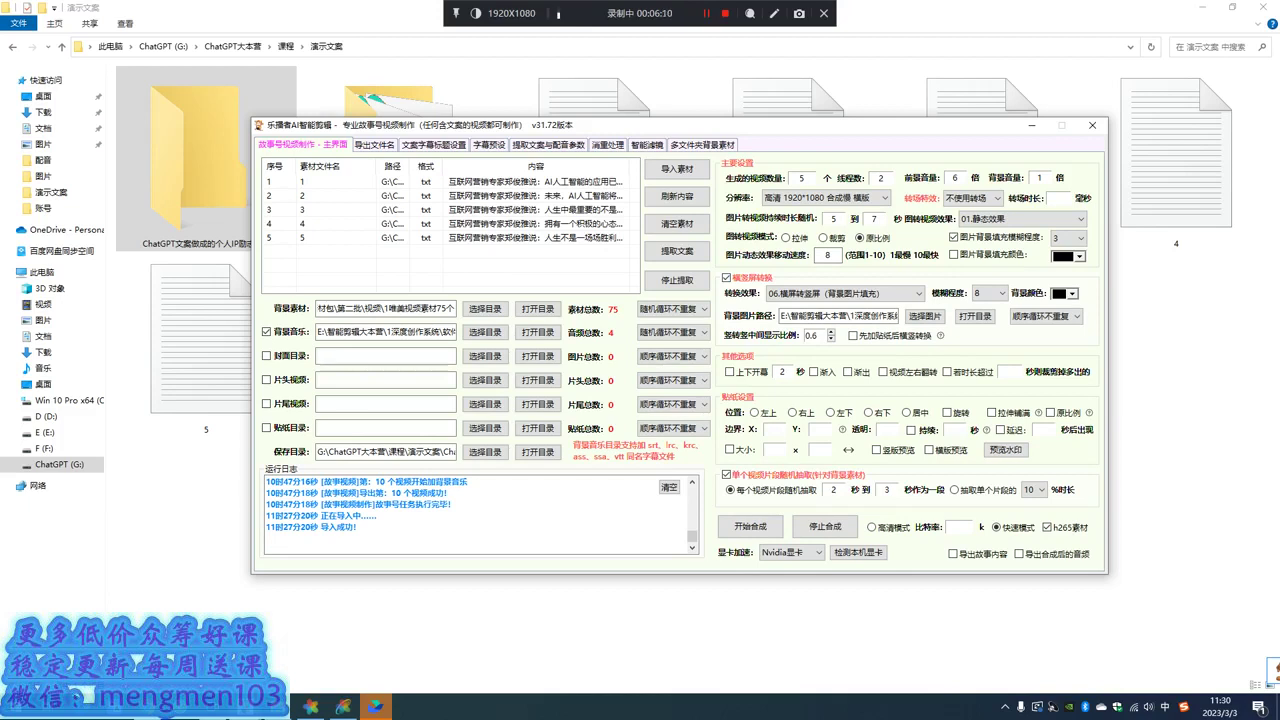
pyautogui.doubleClick(386, 332)
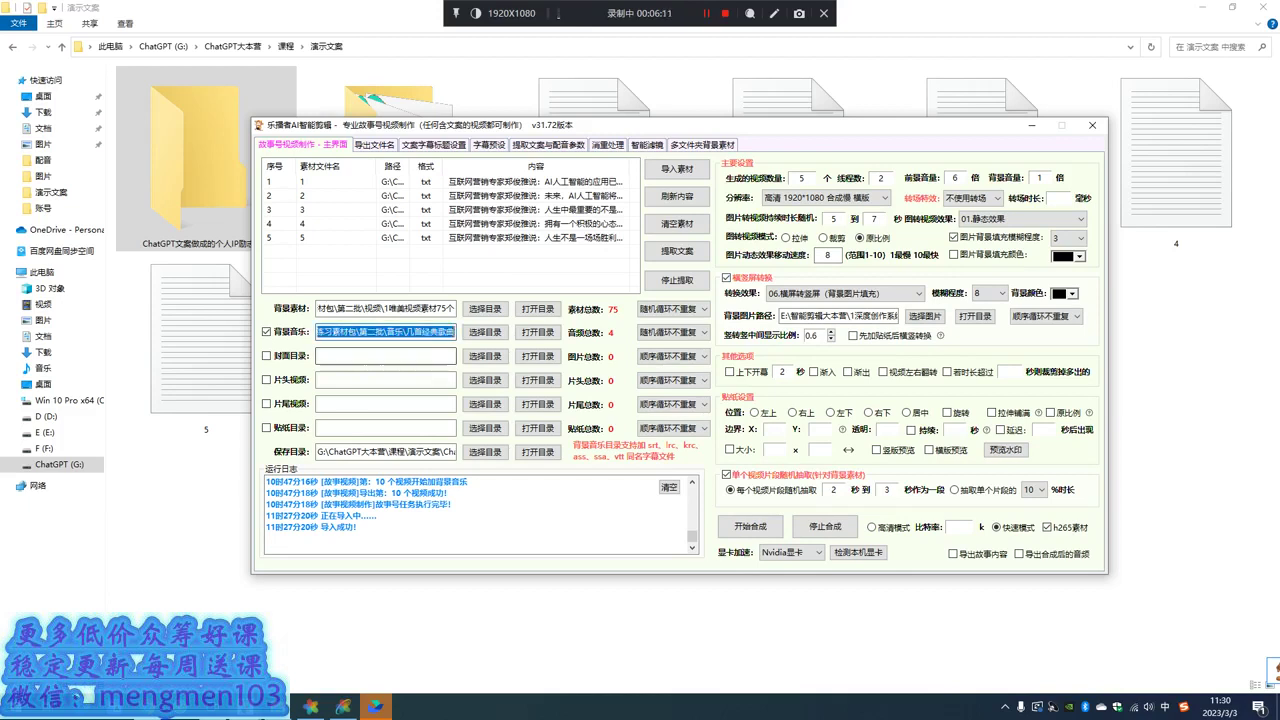
pyautogui.doubleClick(386, 452)
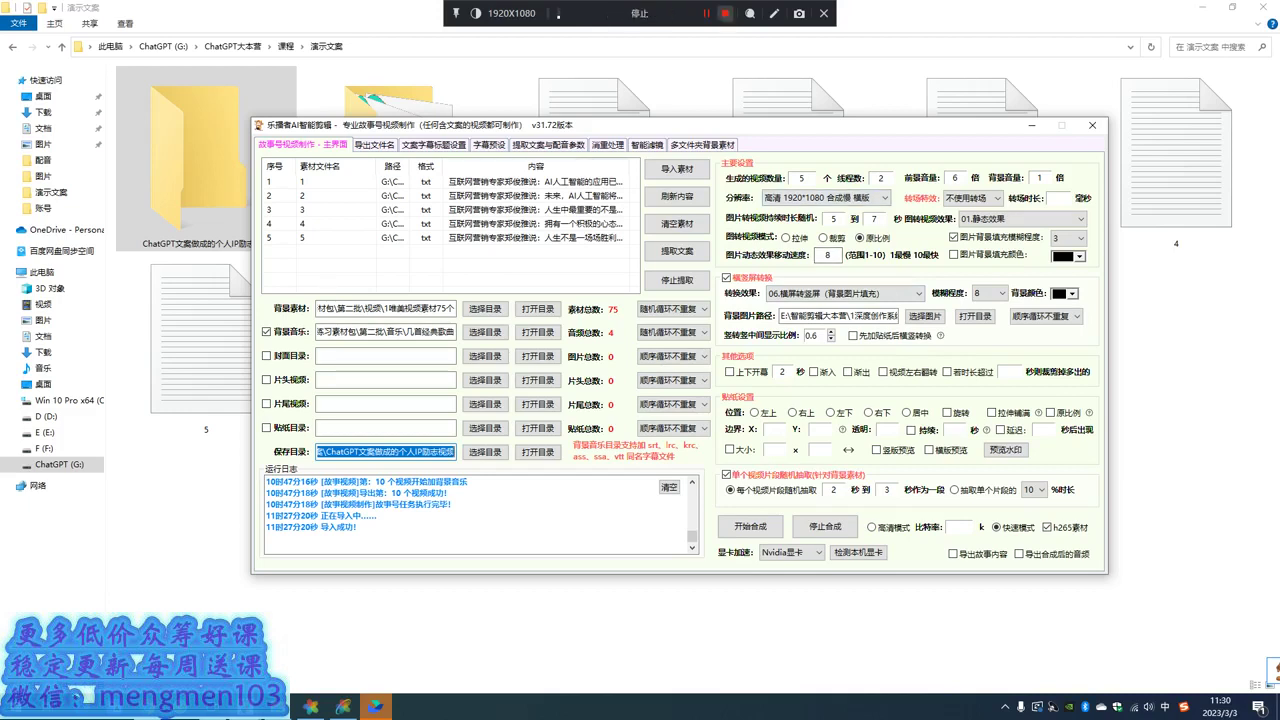
pyautogui.click(374, 145)
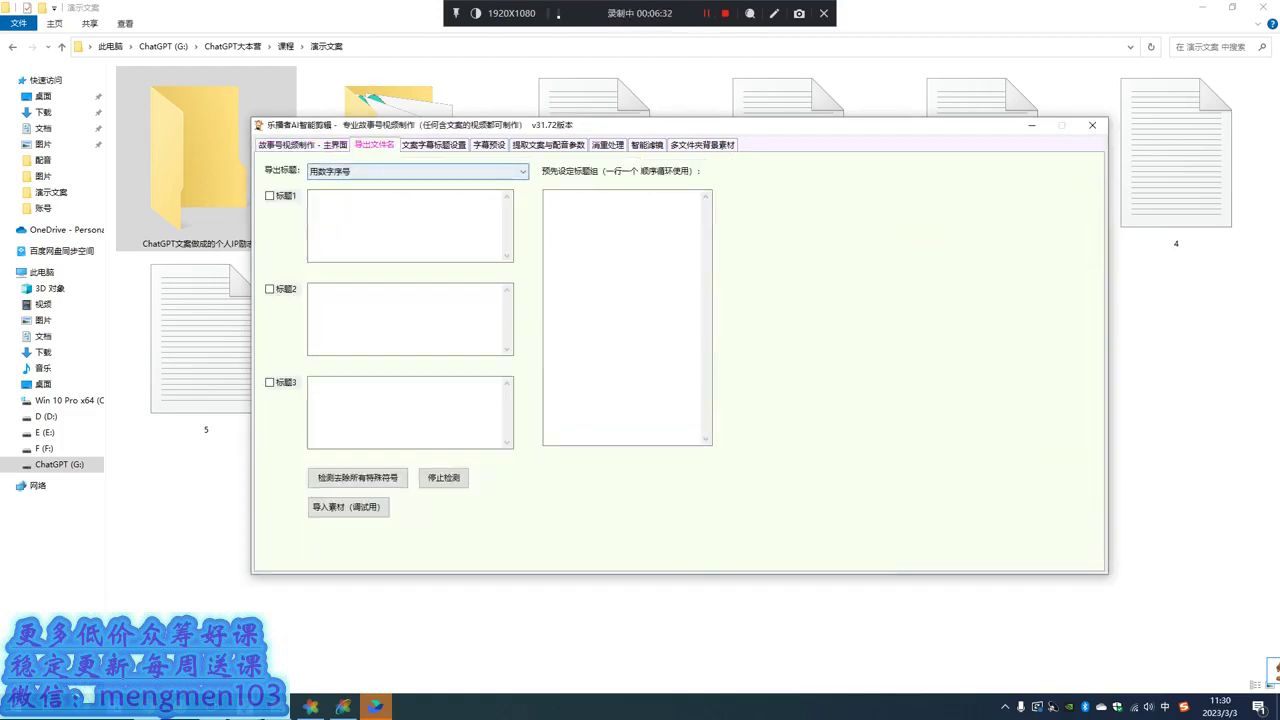
# - In 文案字幕标题设置, set 文本一 to the presenter's name followed by 分享核心感悟, using the 主标题 subtitle style
pyautogui.hotkey('ctrl', 'Tab')
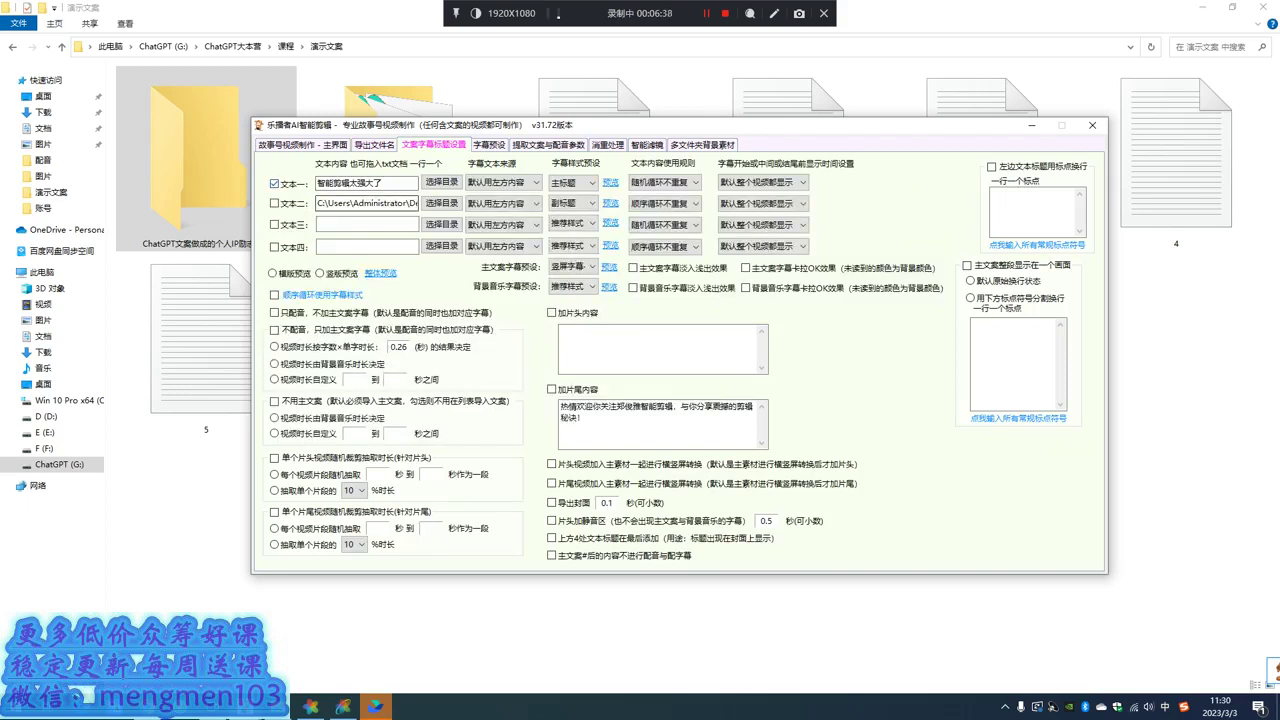
pyautogui.click(384, 183)
pyautogui.moveTo(384, 183); pyautogui.dragTo(240, 184)
pyautogui.write('郑俊推分享')
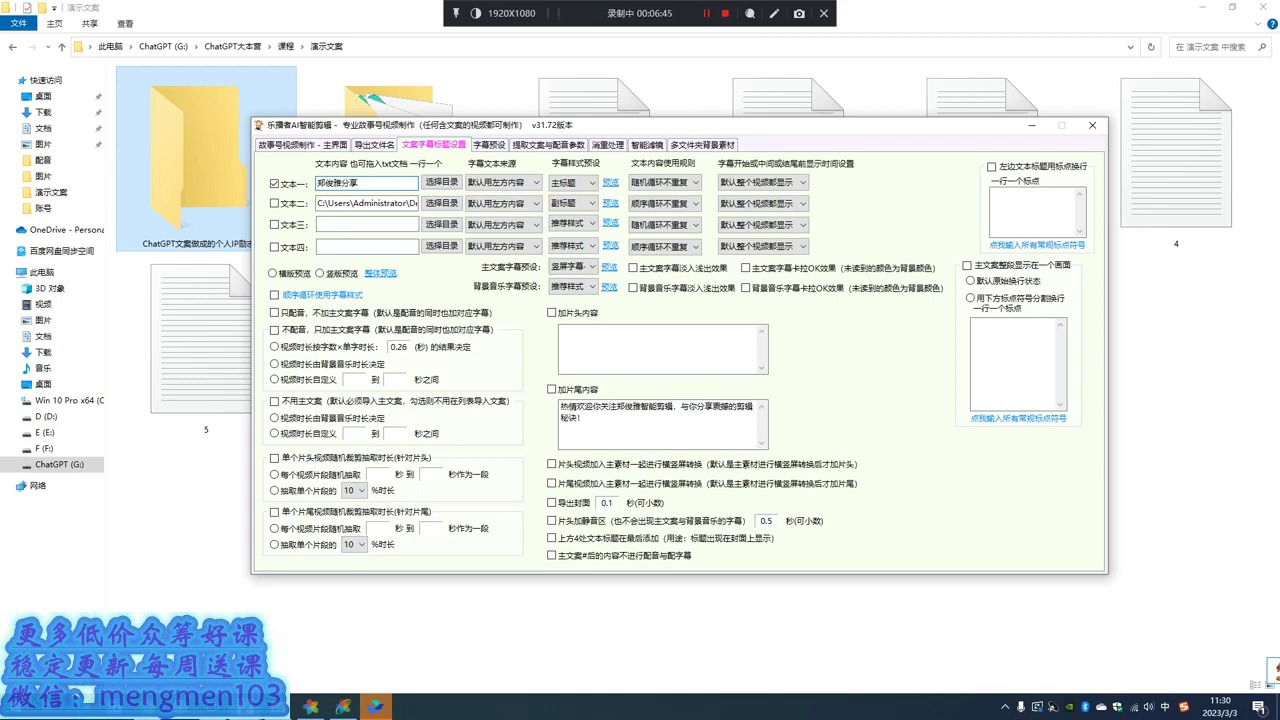
pyautogui.write('核心秘籍')
pyautogui.click(575, 183)
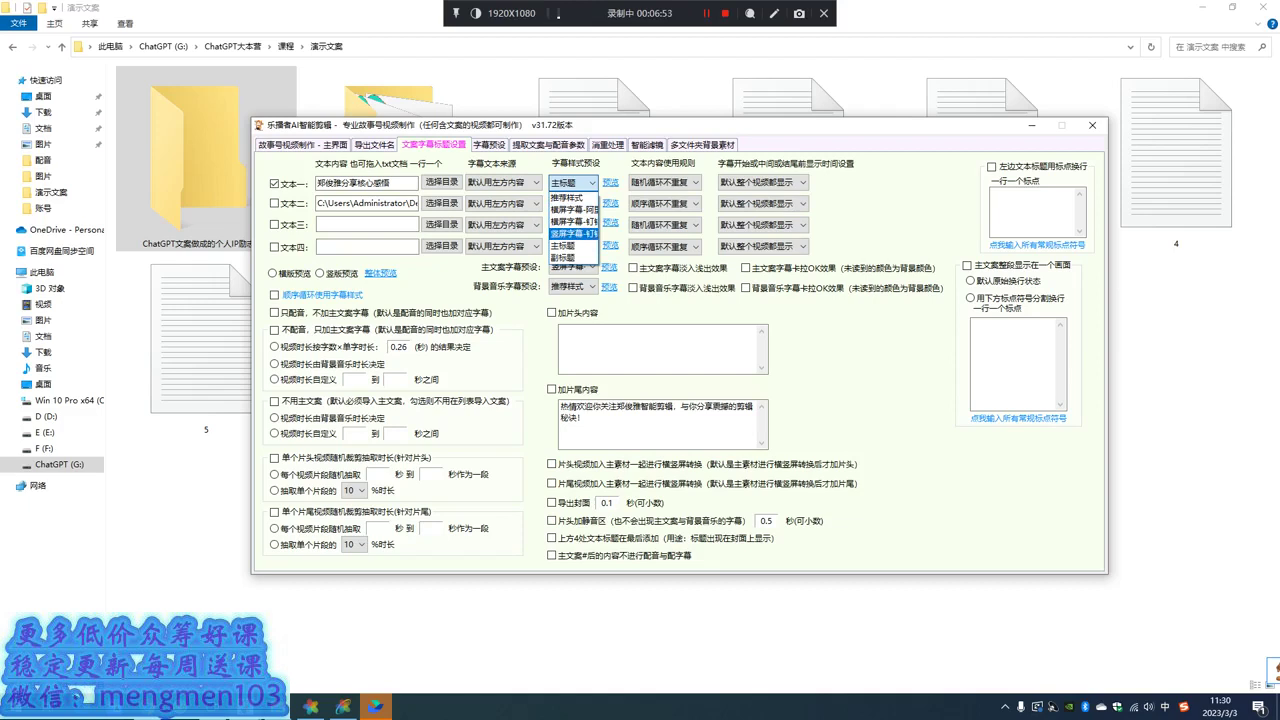
pyautogui.click(562, 245)
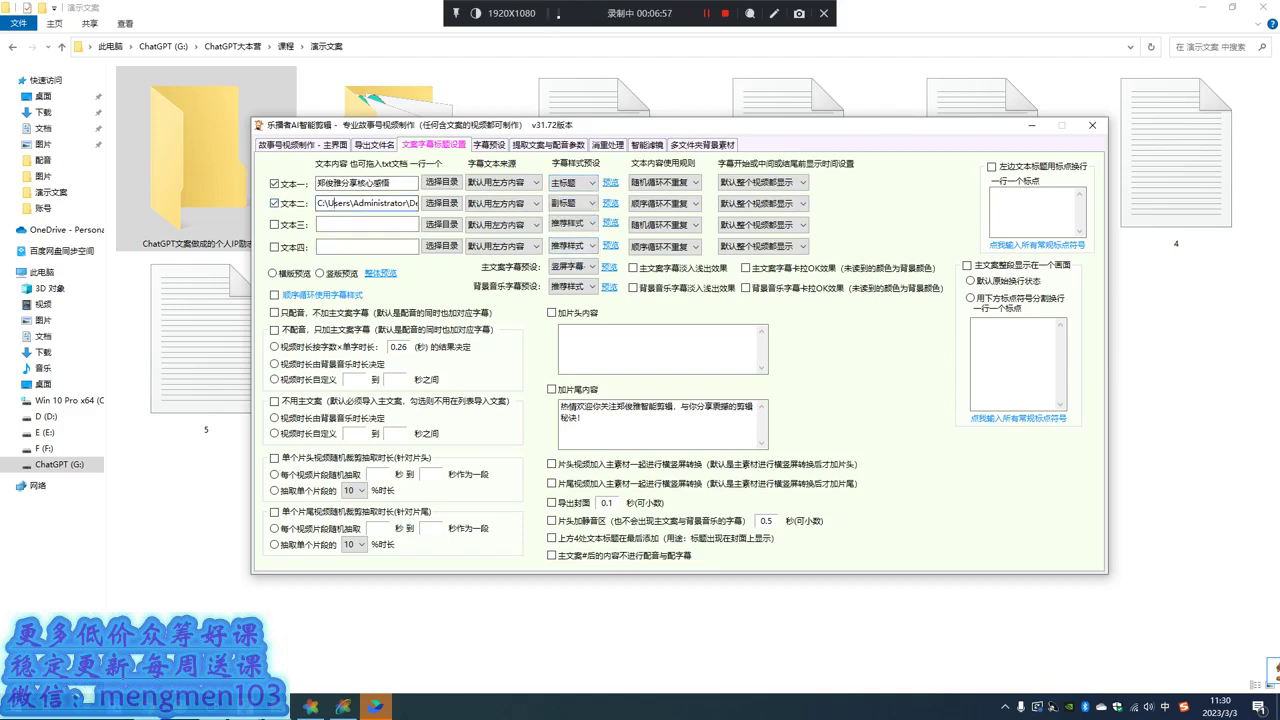
# - Enable 文本二 and replace its content with ChatGPT实在太厉害了
pyautogui.click(335, 203)
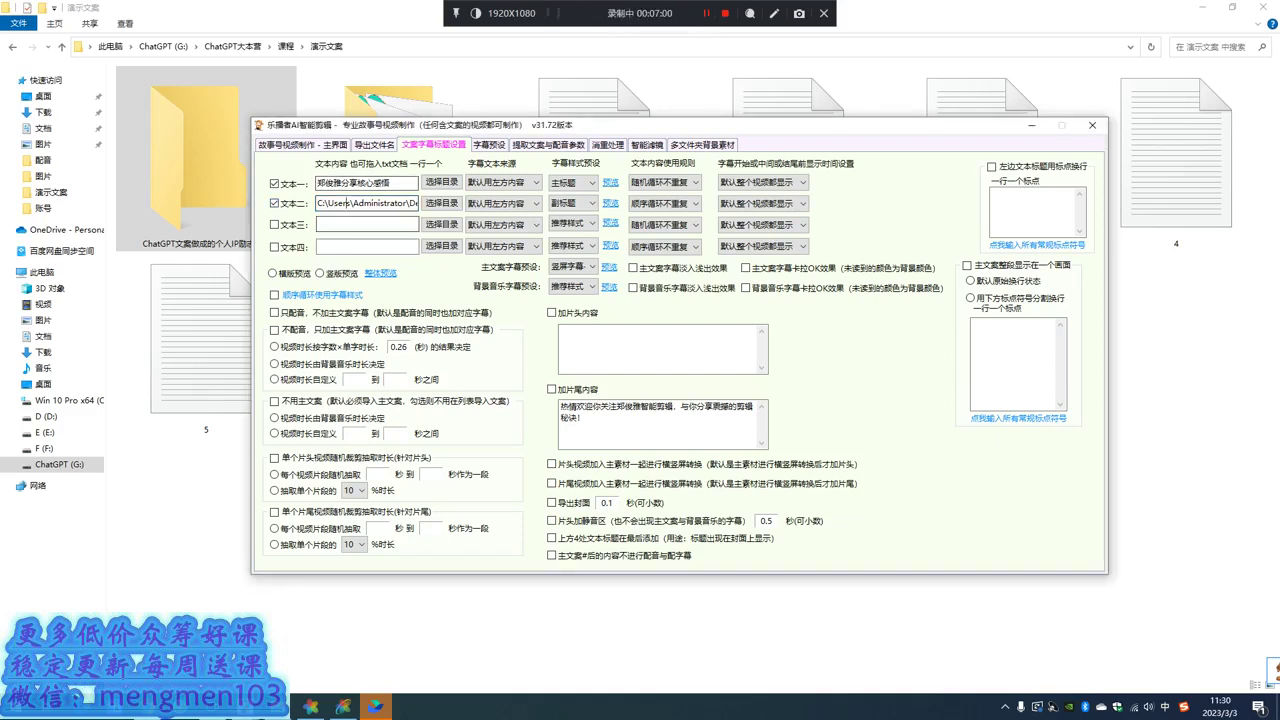
pyautogui.hotkey('ctrl', 'a')
pyautogui.write('chat')
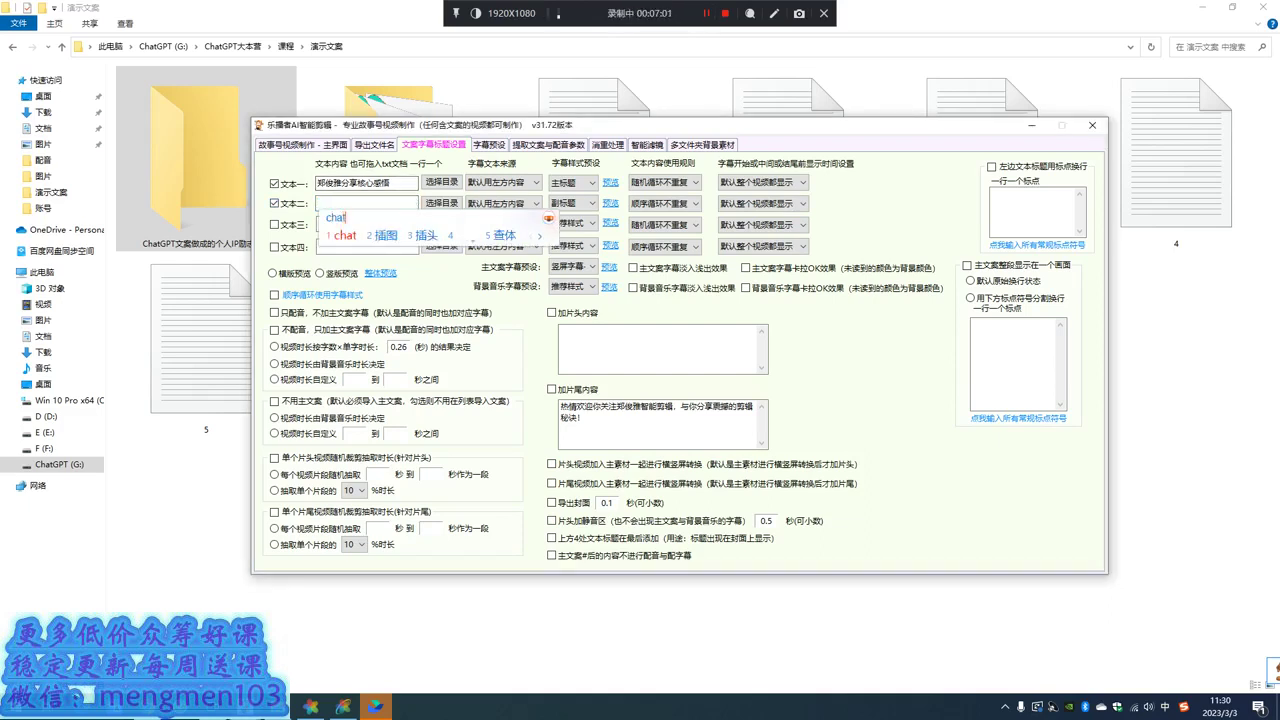
pyautogui.write('gp2shizai')
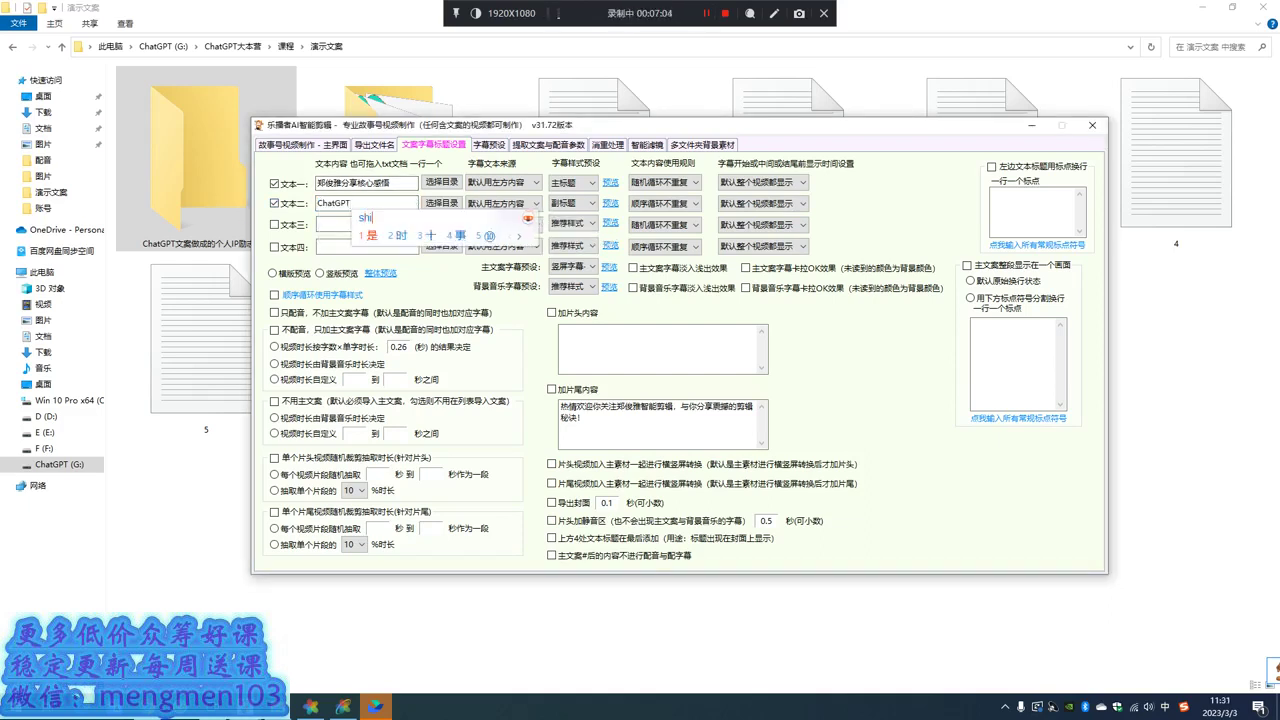
pyautogui.press('space')
pyautogui.write('tailihaile')
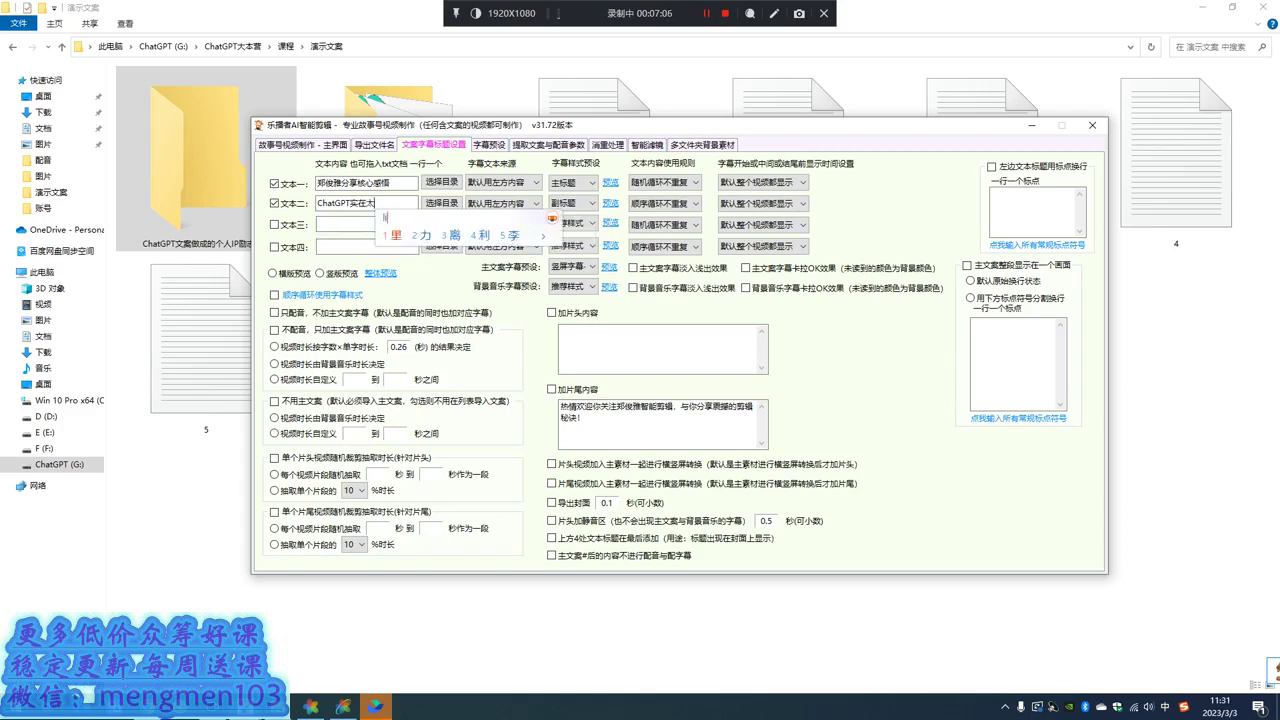
pyautogui.press('space')
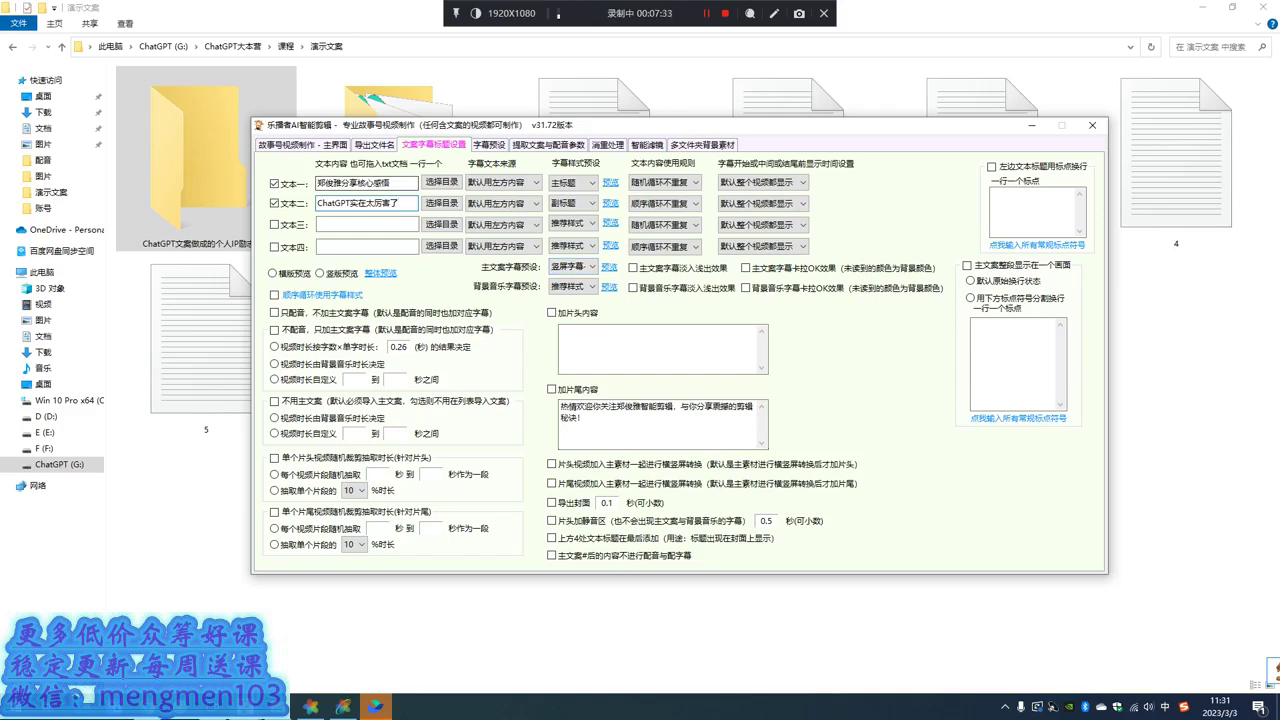
# - Look through the 字幕预设, 提取文案与配音参数, 消重处理, 智能滤镜 and 多文件夹背景素材 settings
pyautogui.click(489, 145)
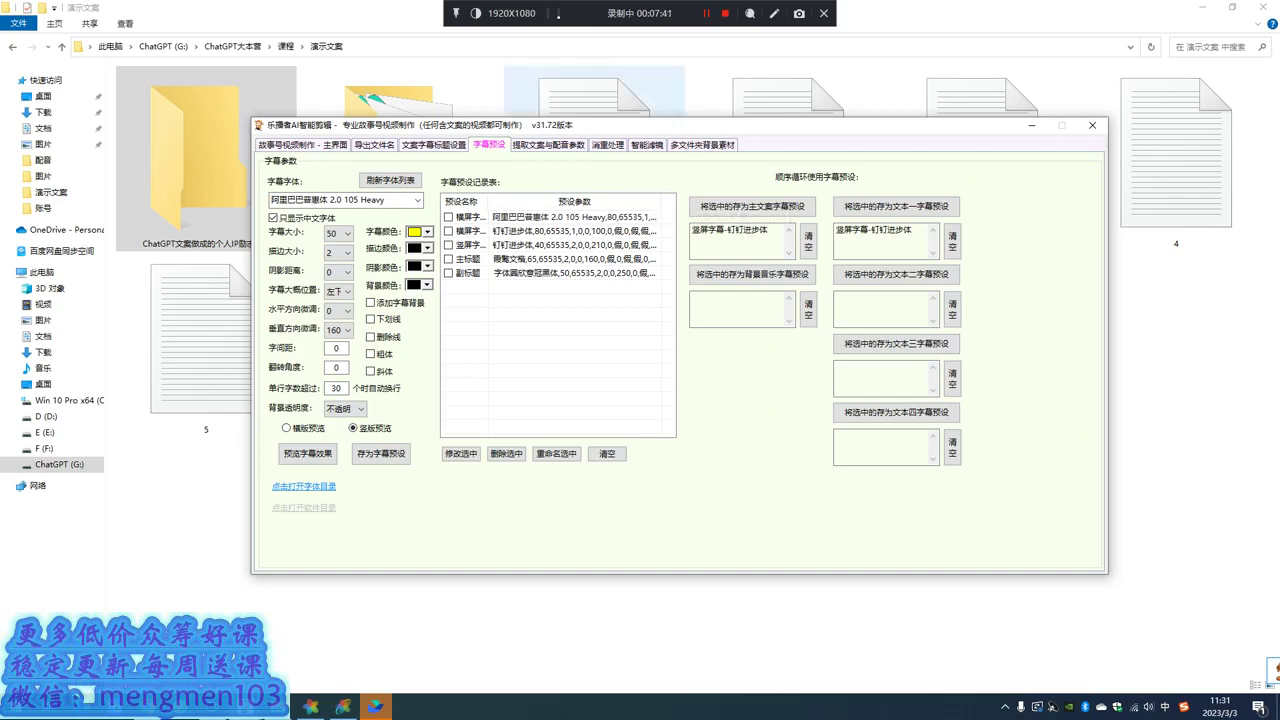
pyautogui.hotkey('ctrl', 'Tab')
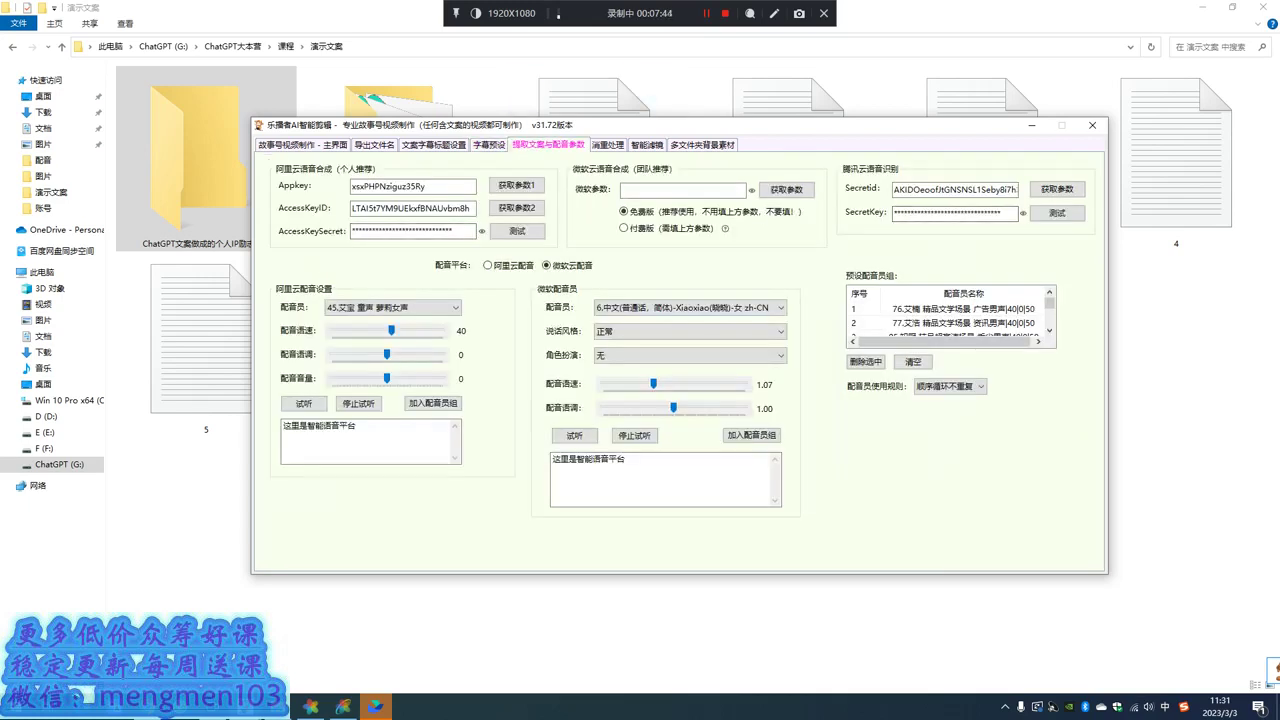
pyautogui.scroll(-1, 950, 312)
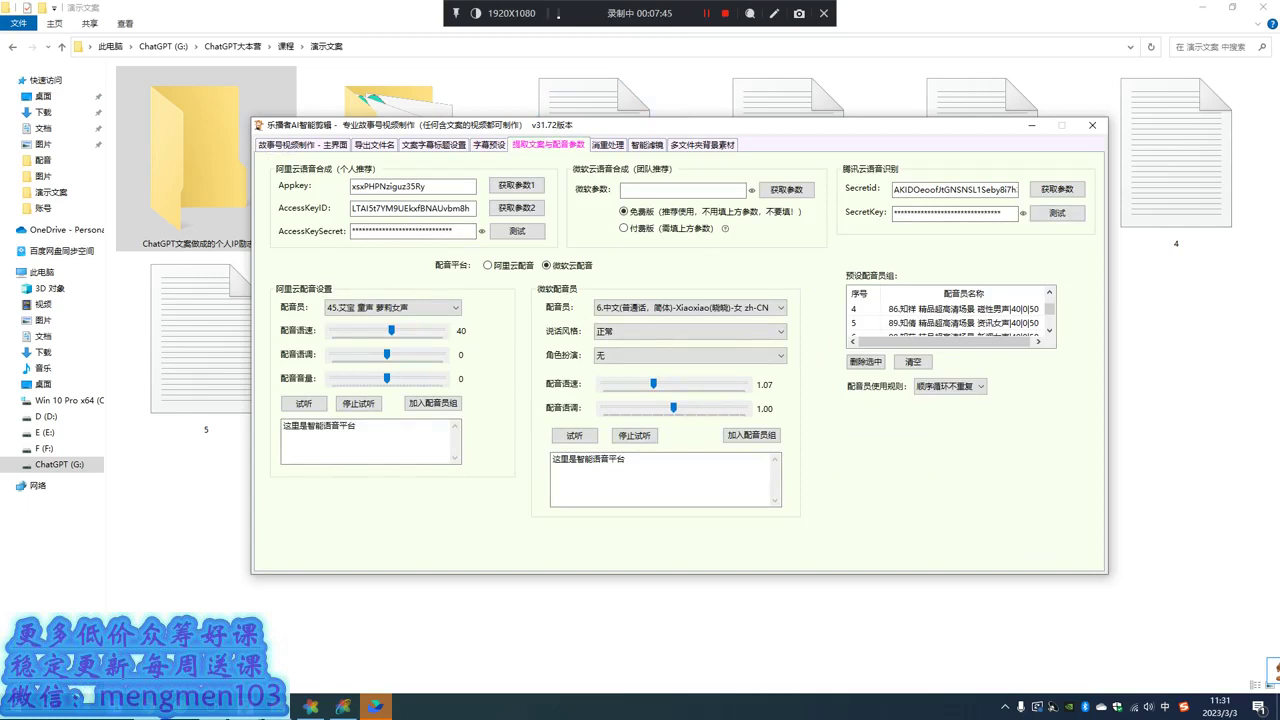
pyautogui.hotkey('ctrl', 'Tab')
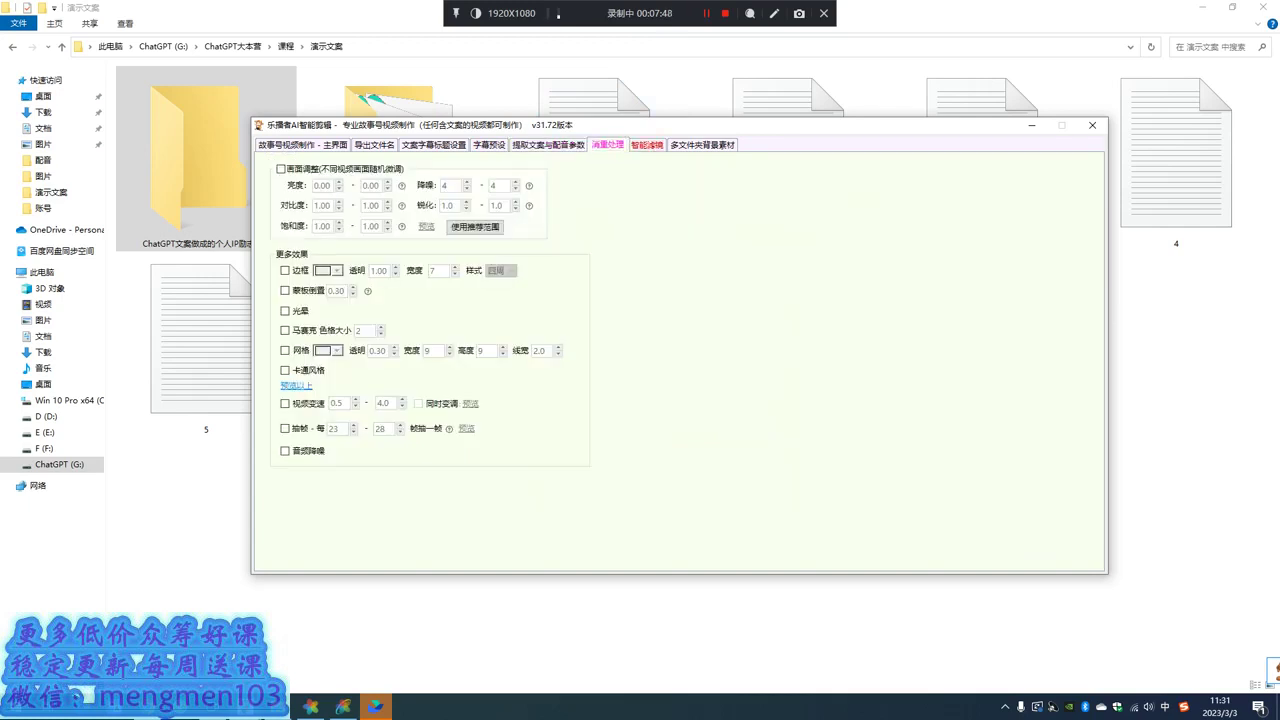
pyautogui.hotkey('ctrl', 'Tab')
pyautogui.hotkey('ctrl', 'Tab')
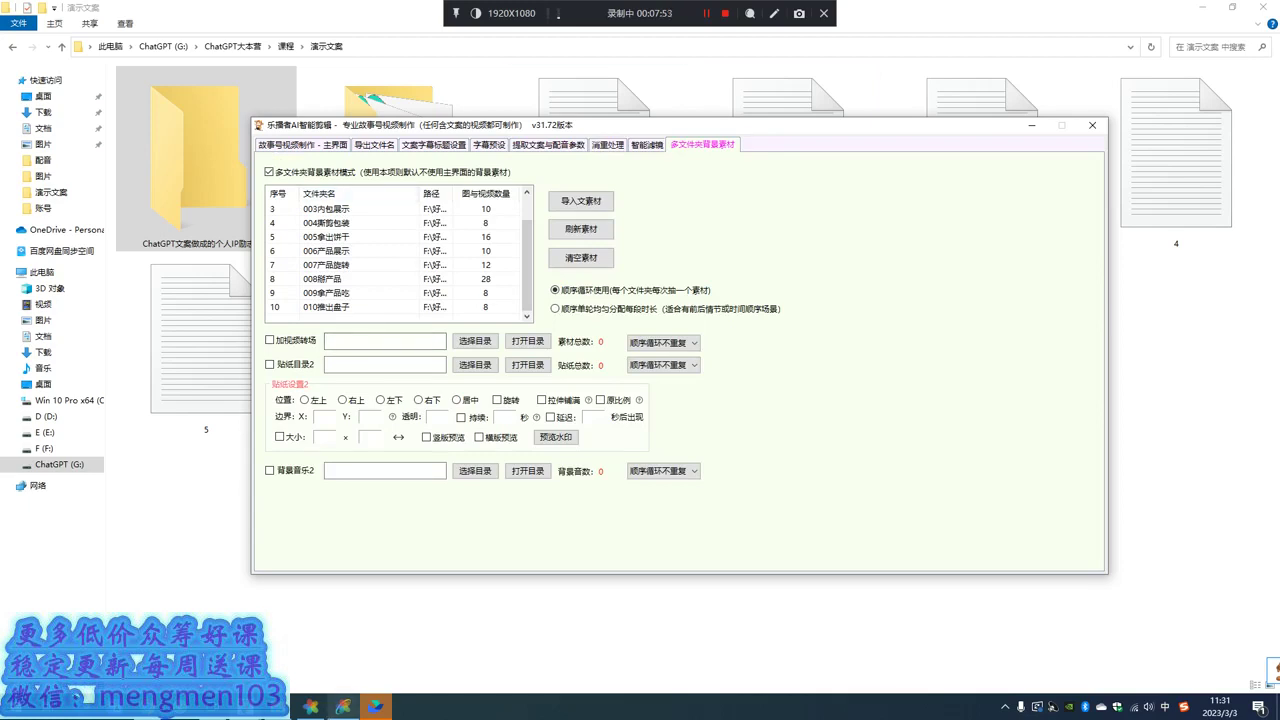
# - Switch to the ChatGPT conversation in the browser to review the generated quotes, and return to the editing software
pyautogui.click(343, 707)
pyautogui.scroll(3, 787, 340)
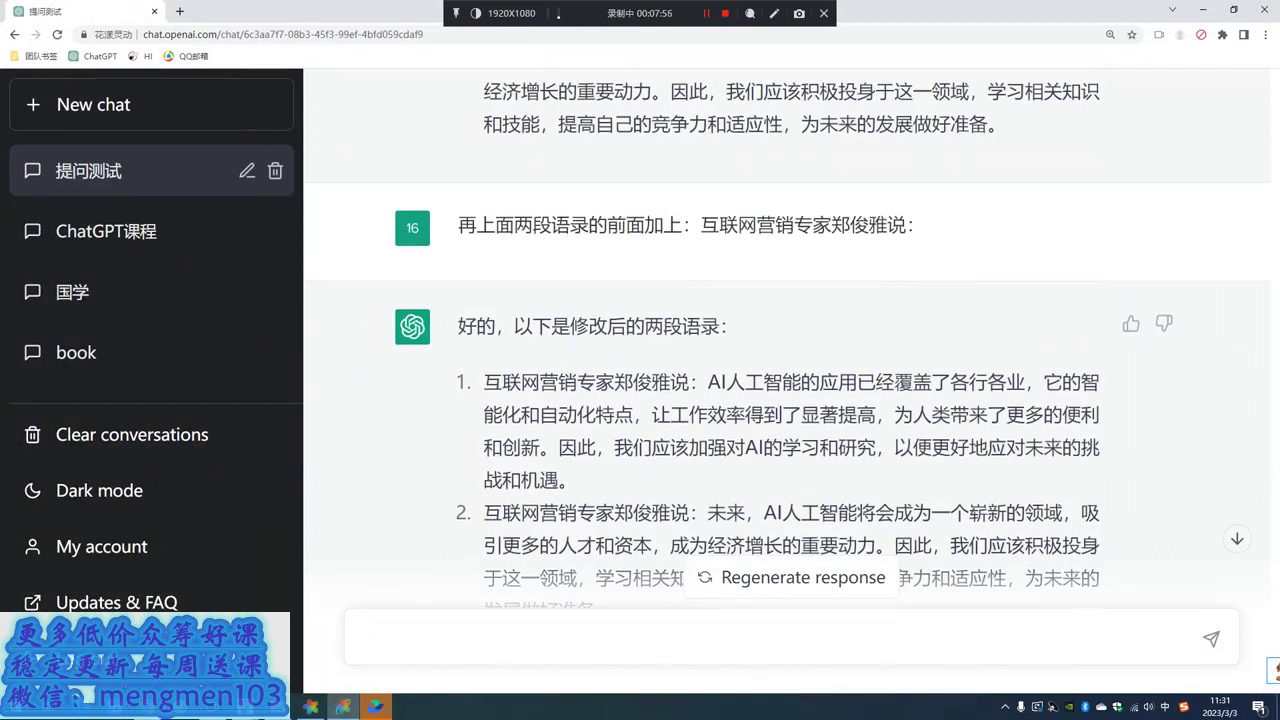
pyautogui.hotkey('alt', 'Tab')
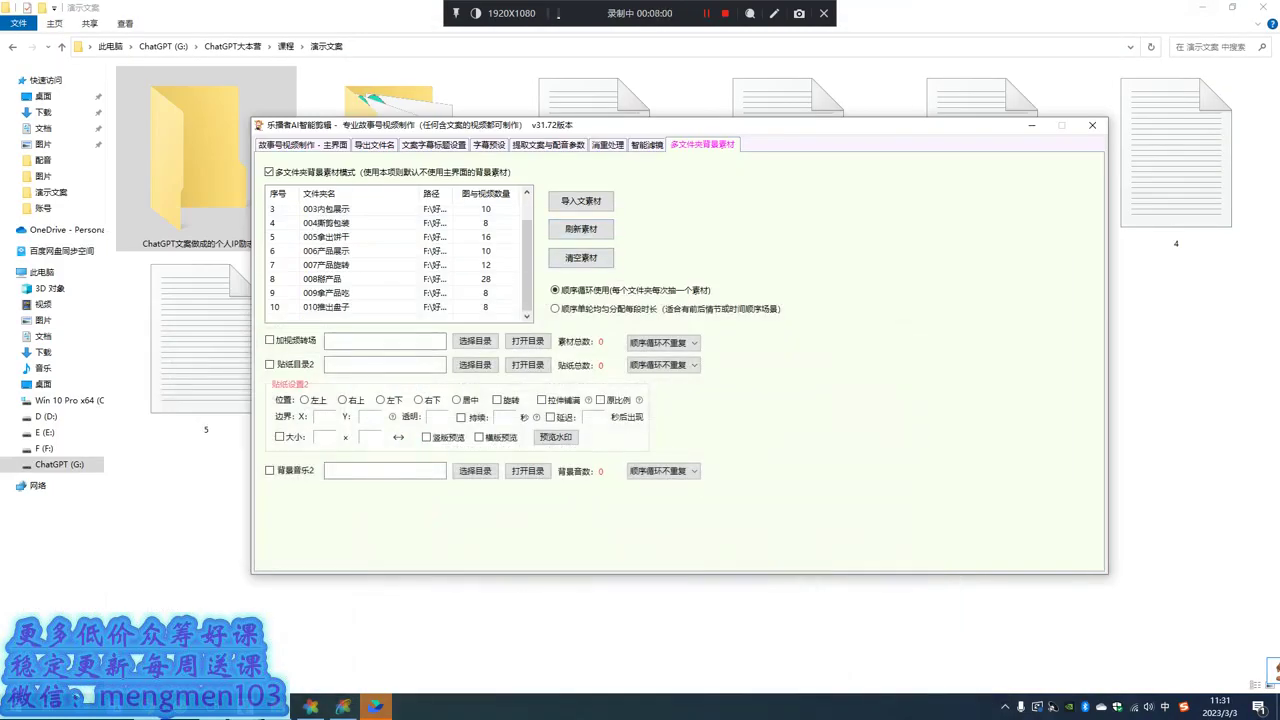
# - Review the product folders listed in 多文件夹背景素材 and clear the whole list
pyautogui.click(350, 265)
pyautogui.scroll(1, 350, 265)
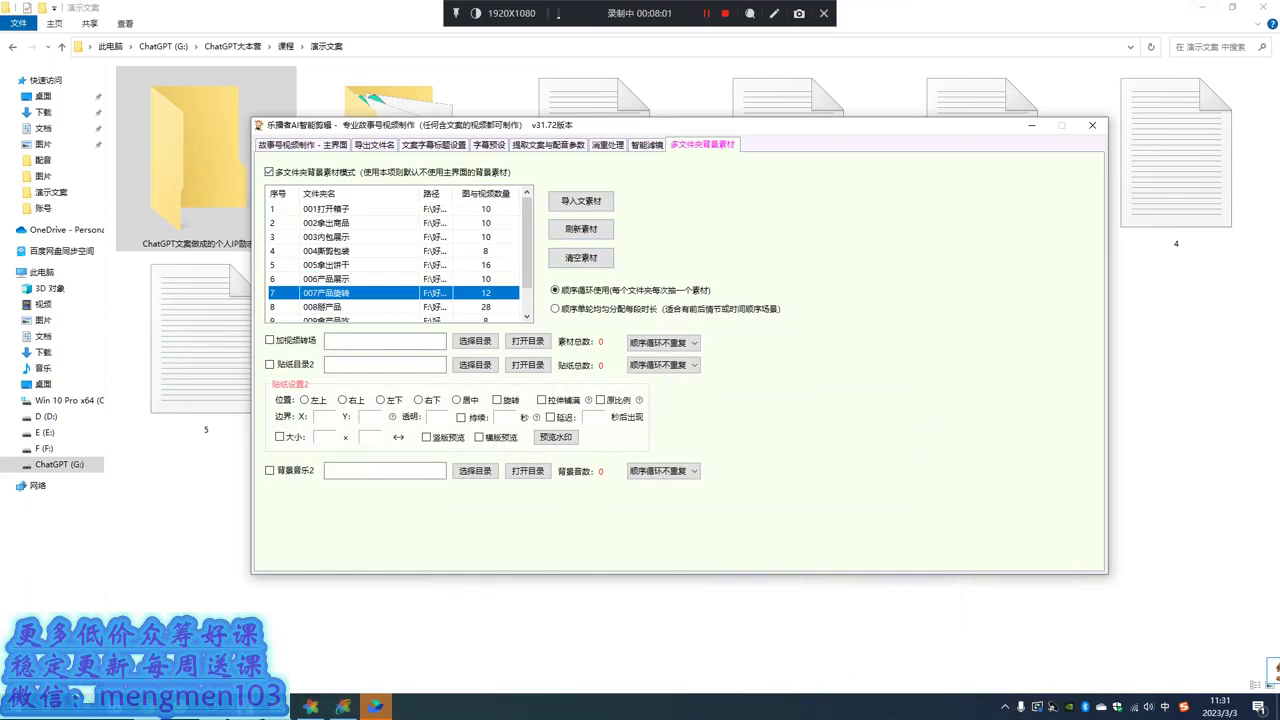
pyautogui.scroll(-1, 392, 254)
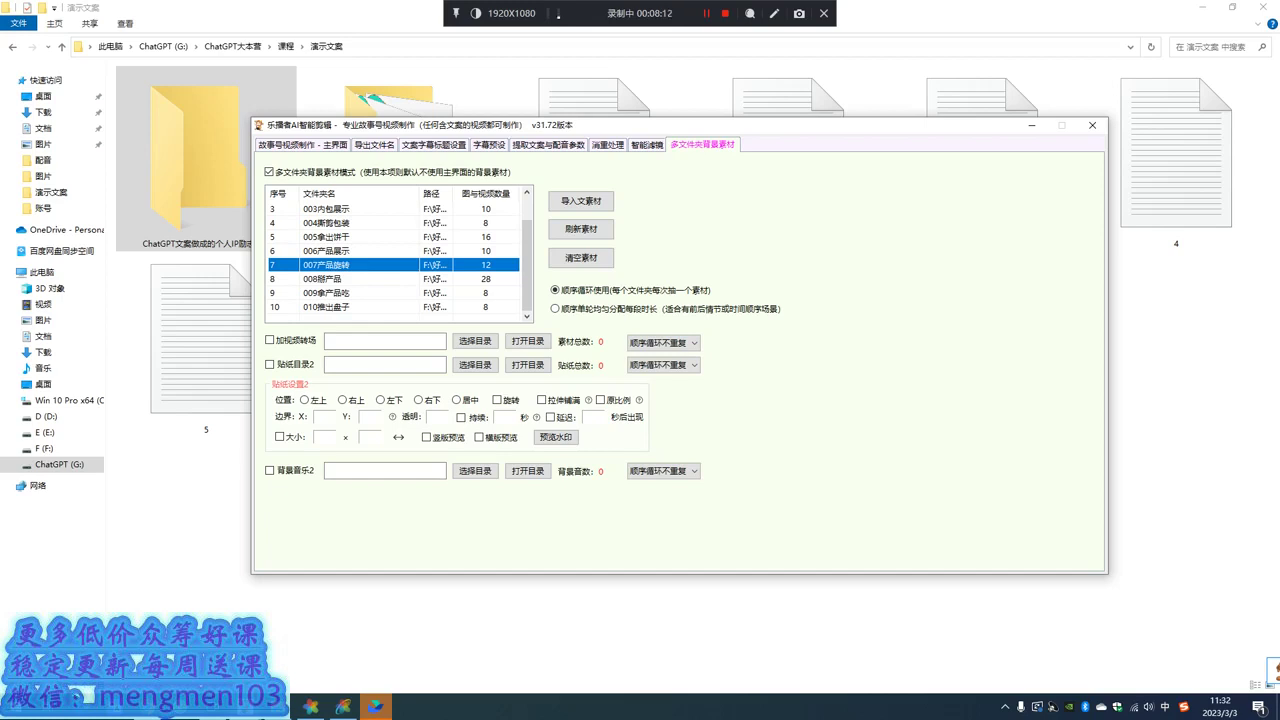
pyautogui.click(581, 258)
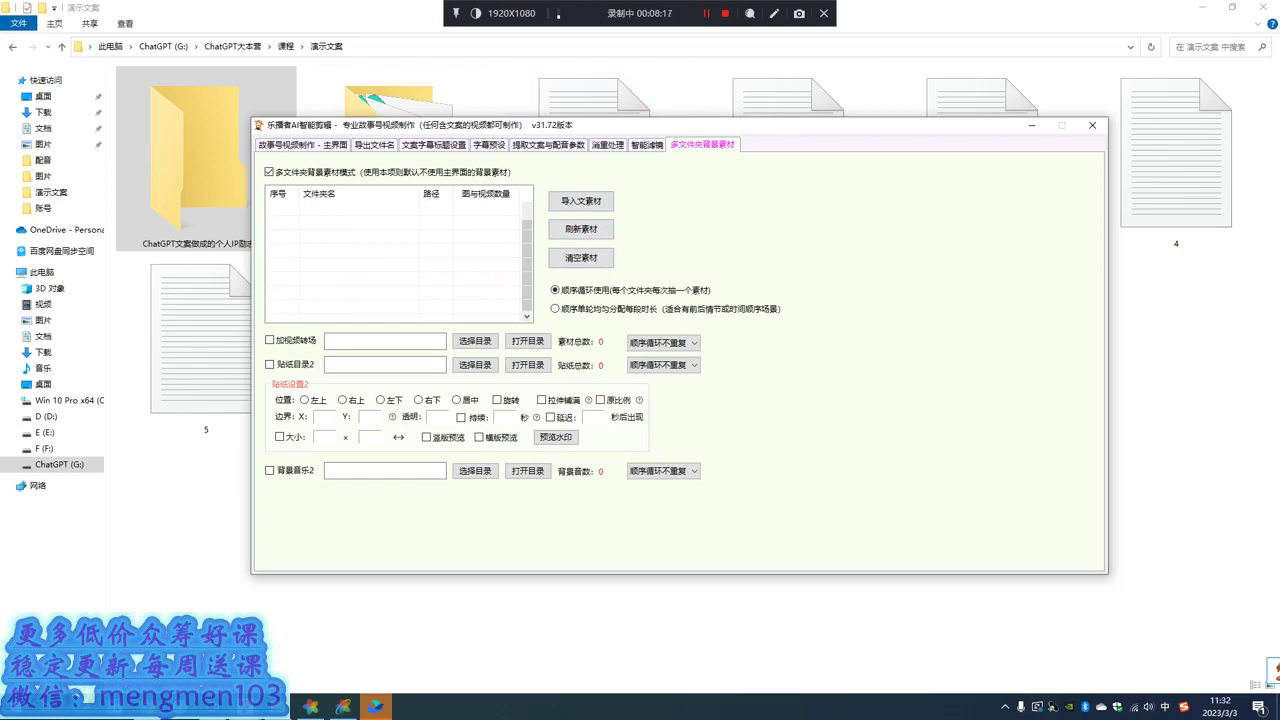
# - Open the material folder selection for import and inspect the numbered subfolders of 6唯美素材与雅哥素材, including 001
pyautogui.click(581, 201)
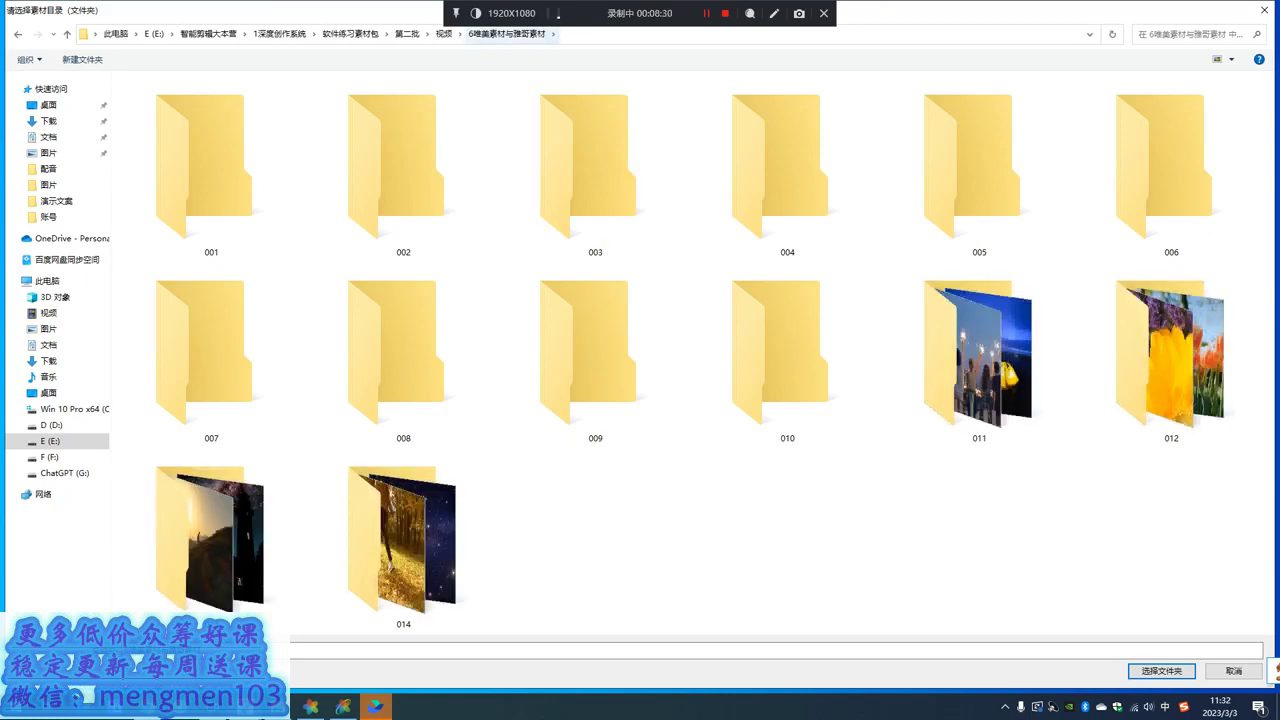
pyautogui.doubleClick(210, 165)
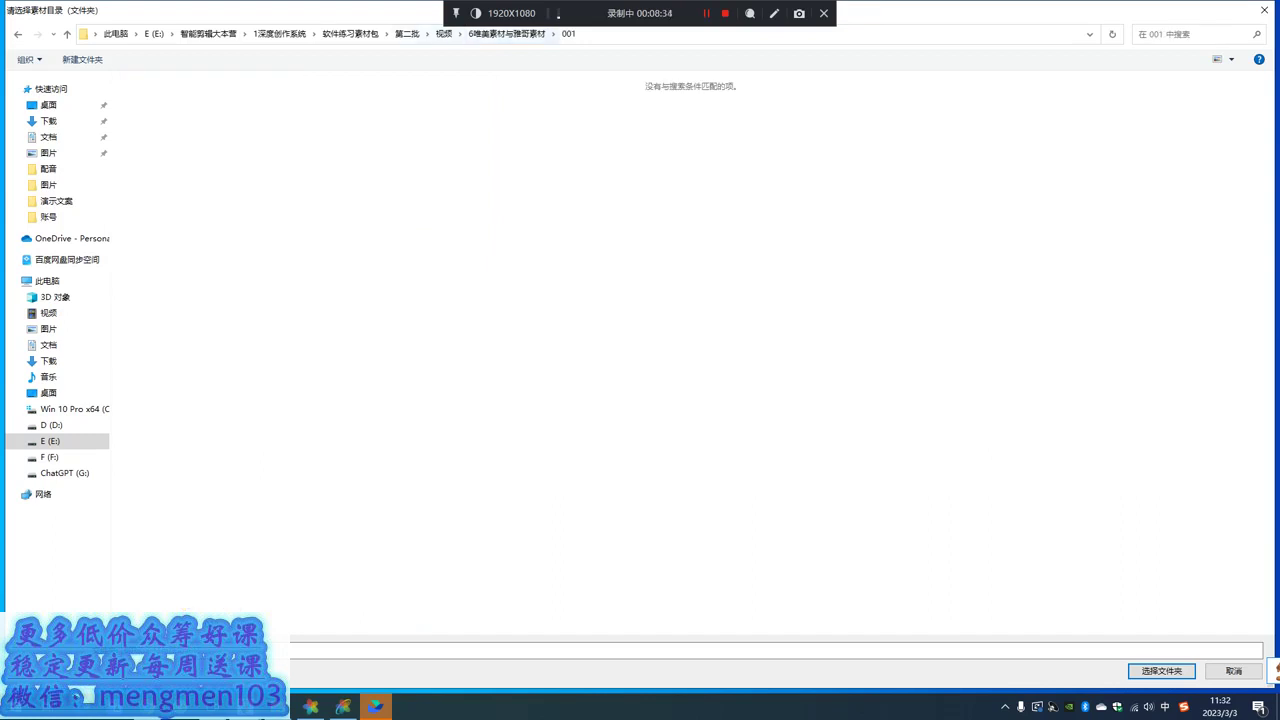
pyautogui.click(507, 33)
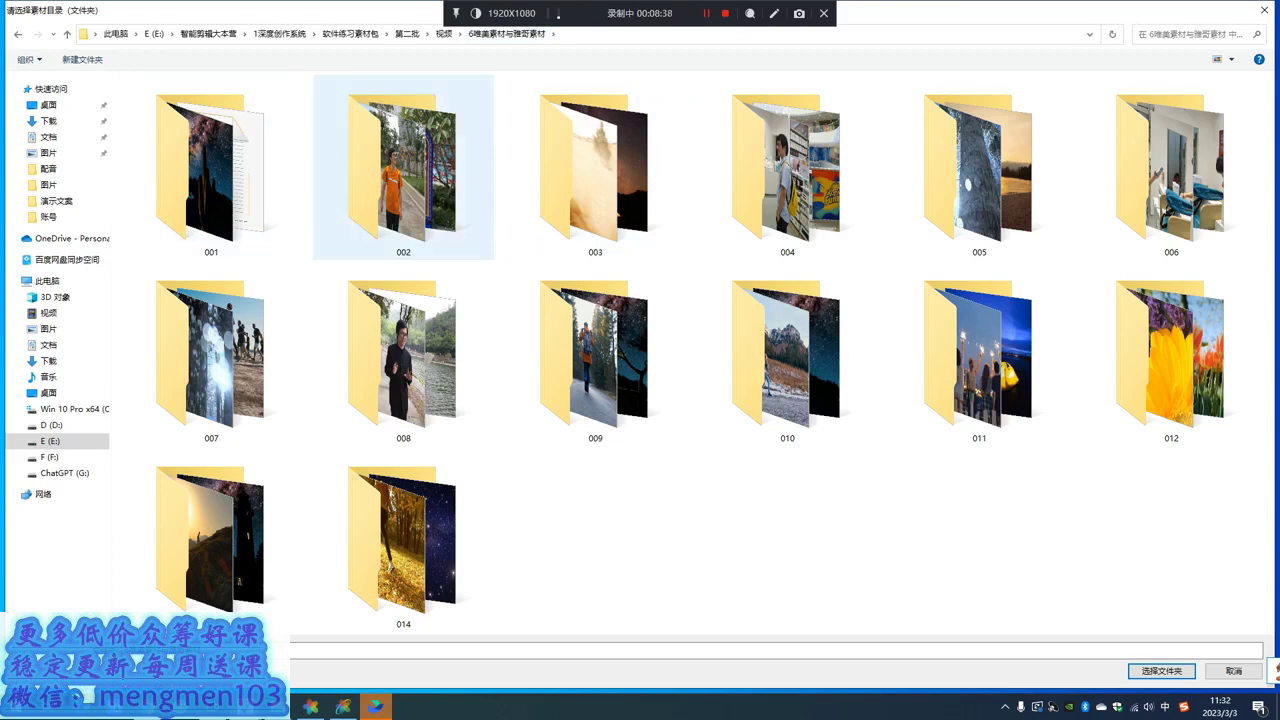
pyautogui.doubleClick(211, 165)
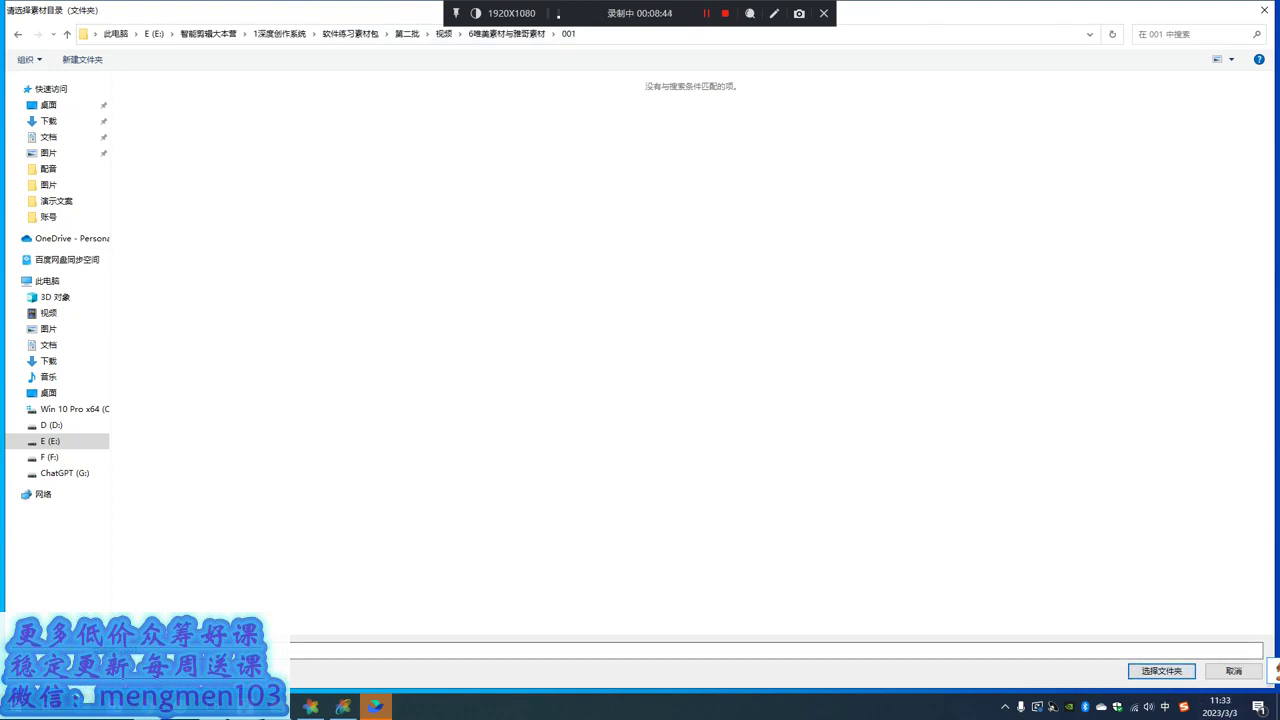
pyautogui.click(508, 34)
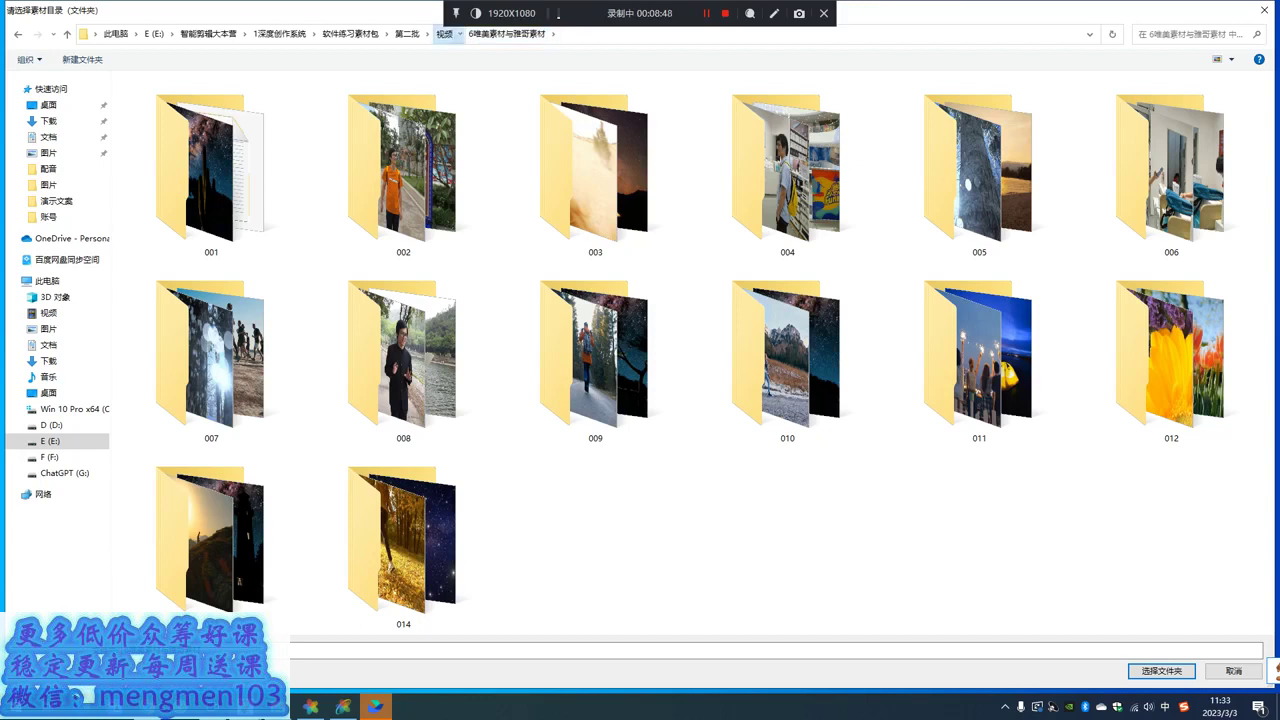
pyautogui.click(443, 33)
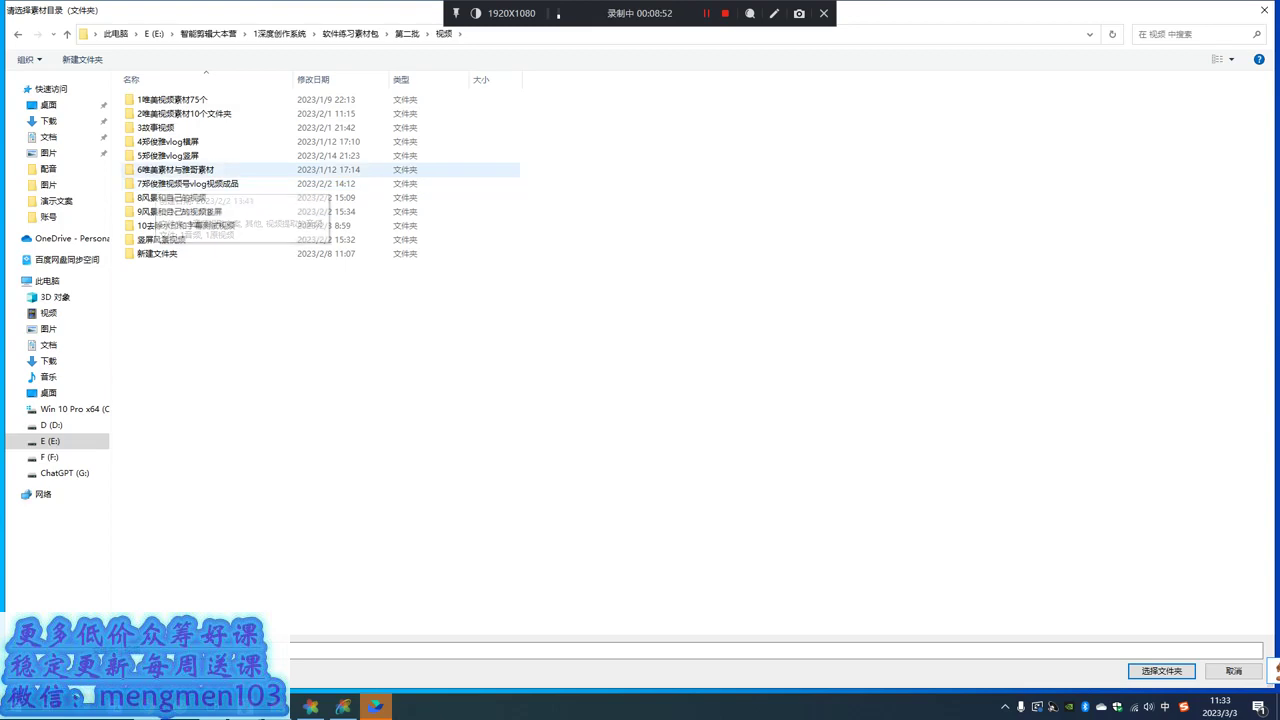
pyautogui.click(212, 170)
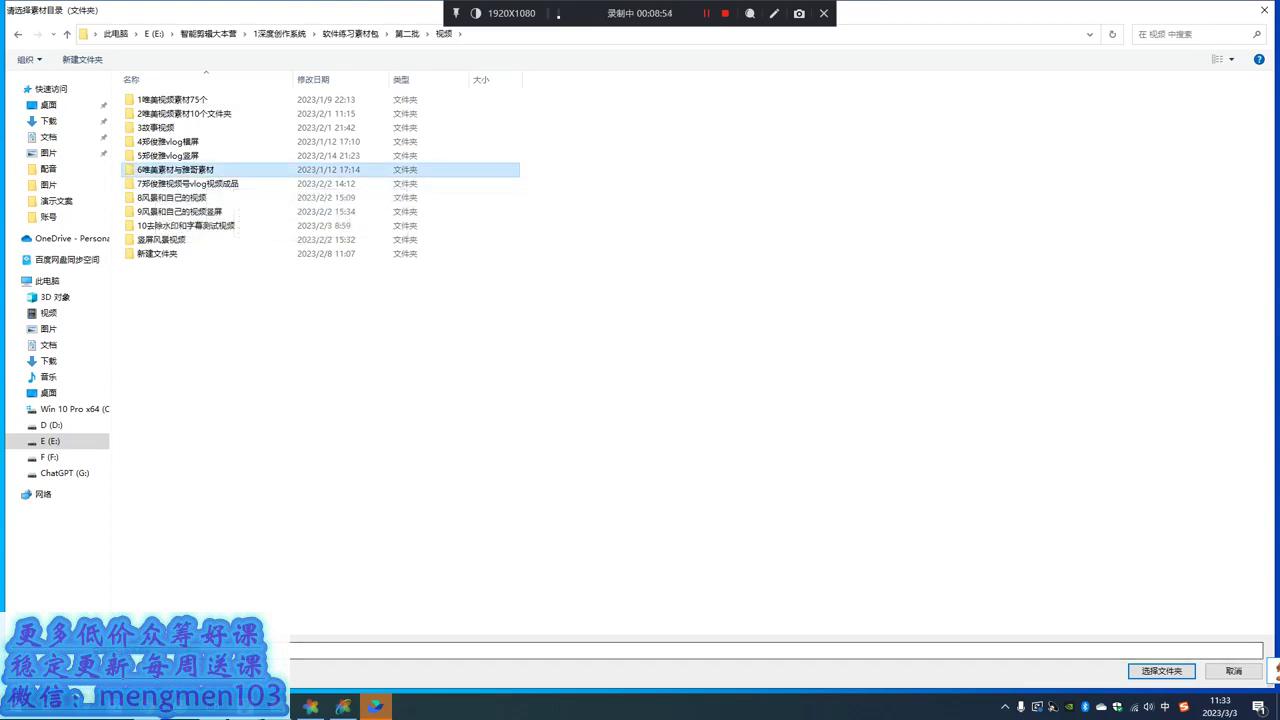
pyautogui.press('Return')
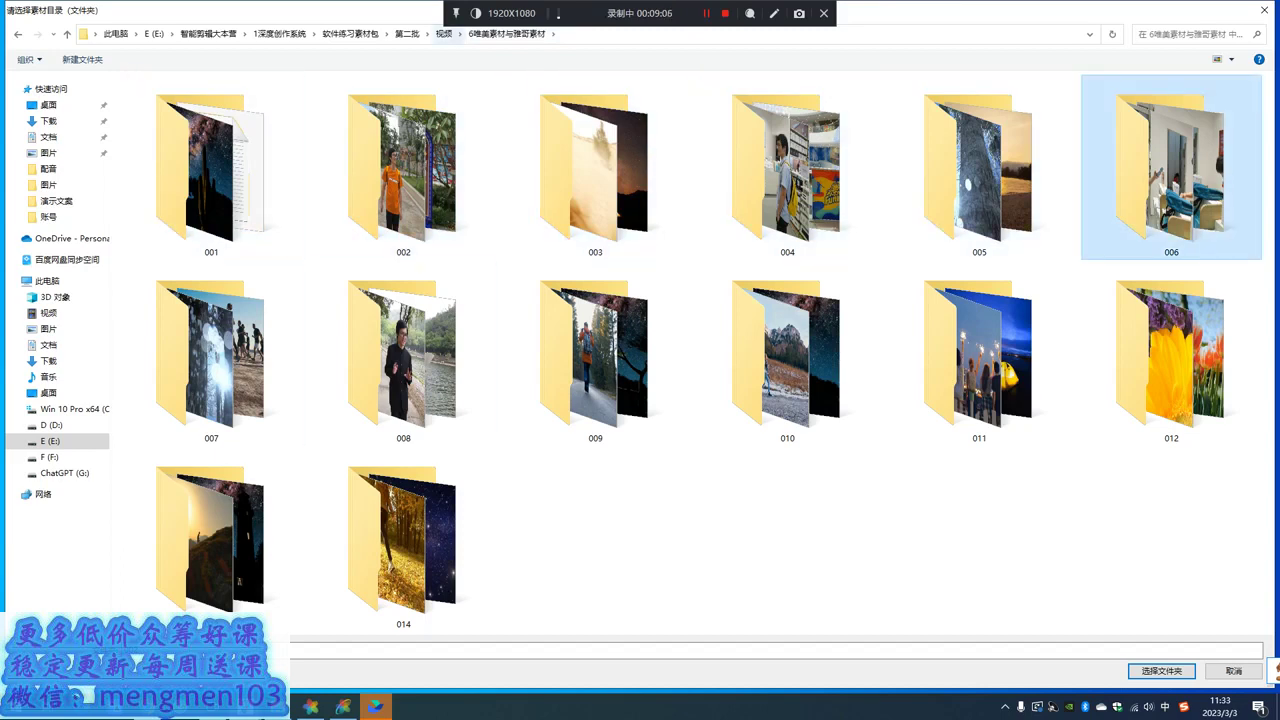
# - Import the 6唯美素材与雅哥素材 folder as multi-folder background material and return to the main story-video settings
pyautogui.click(443, 33)
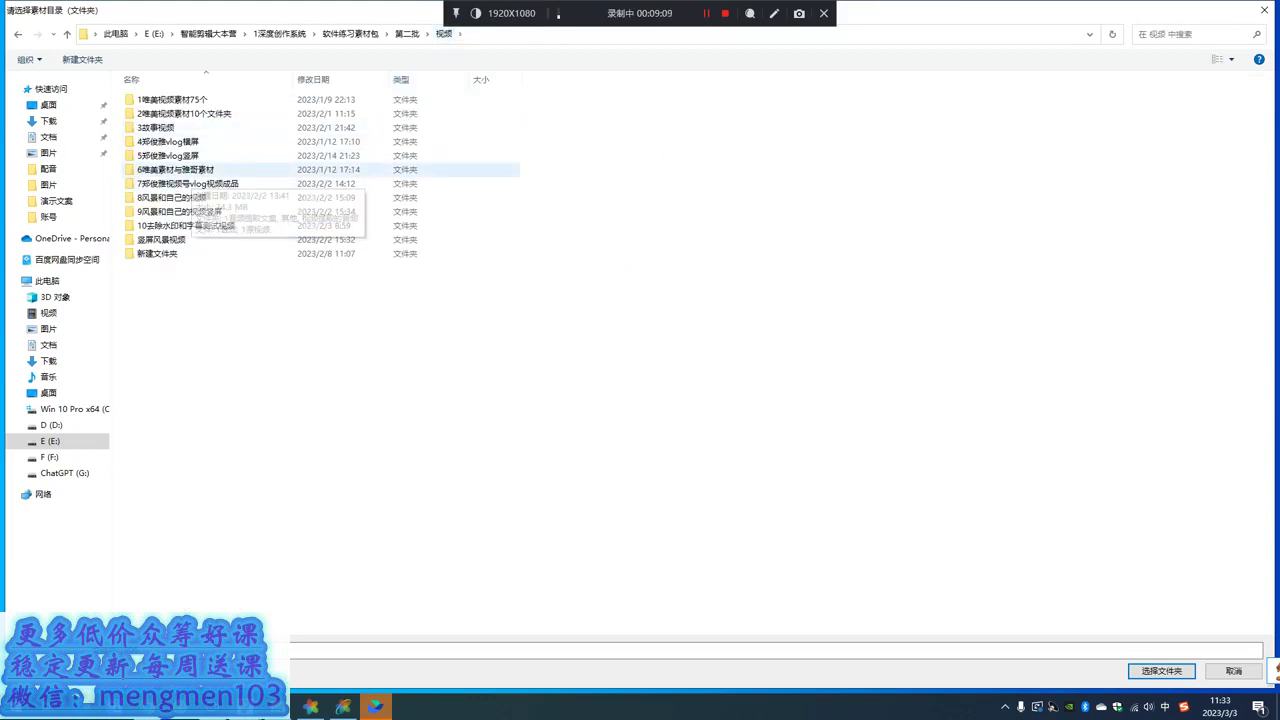
pyautogui.click(190, 170)
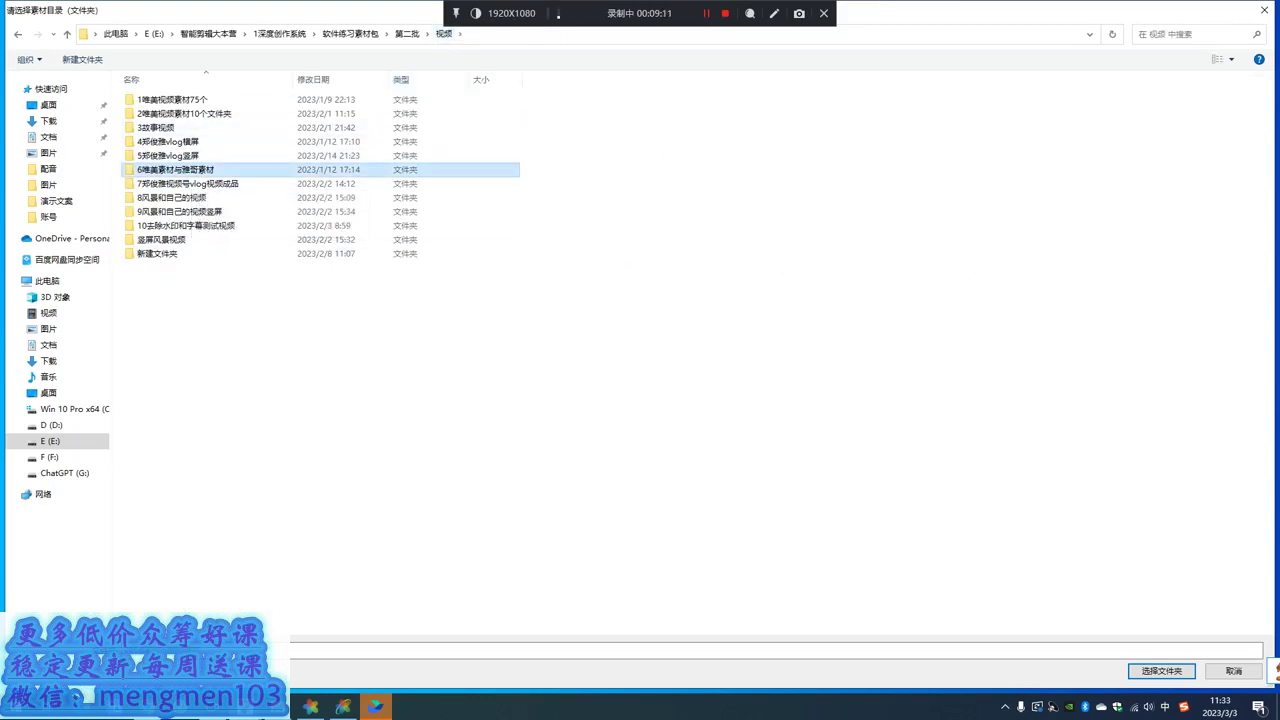
pyautogui.click(1161, 671)
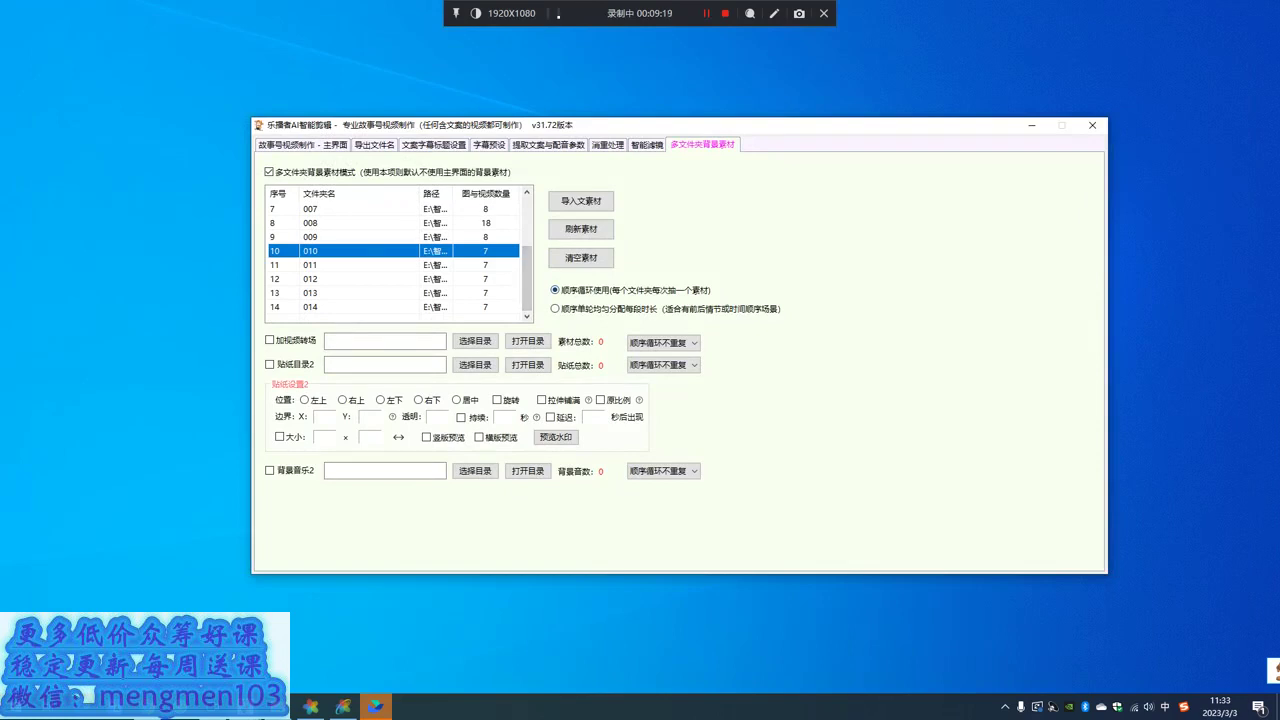
pyautogui.click(303, 145)
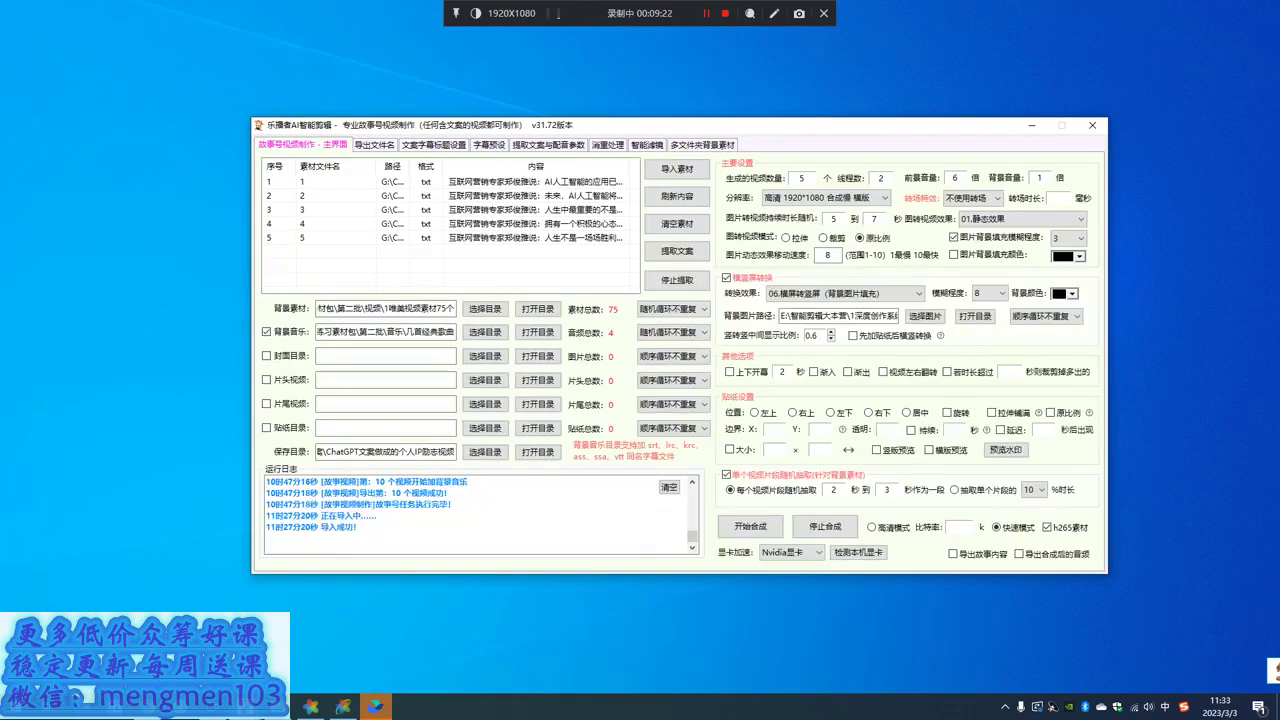
# - Start synthesizing the five story videos with the current settings
pyautogui.moveTo(700, 125); pyautogui.dragTo(596, 79)
pyautogui.click(646, 480)
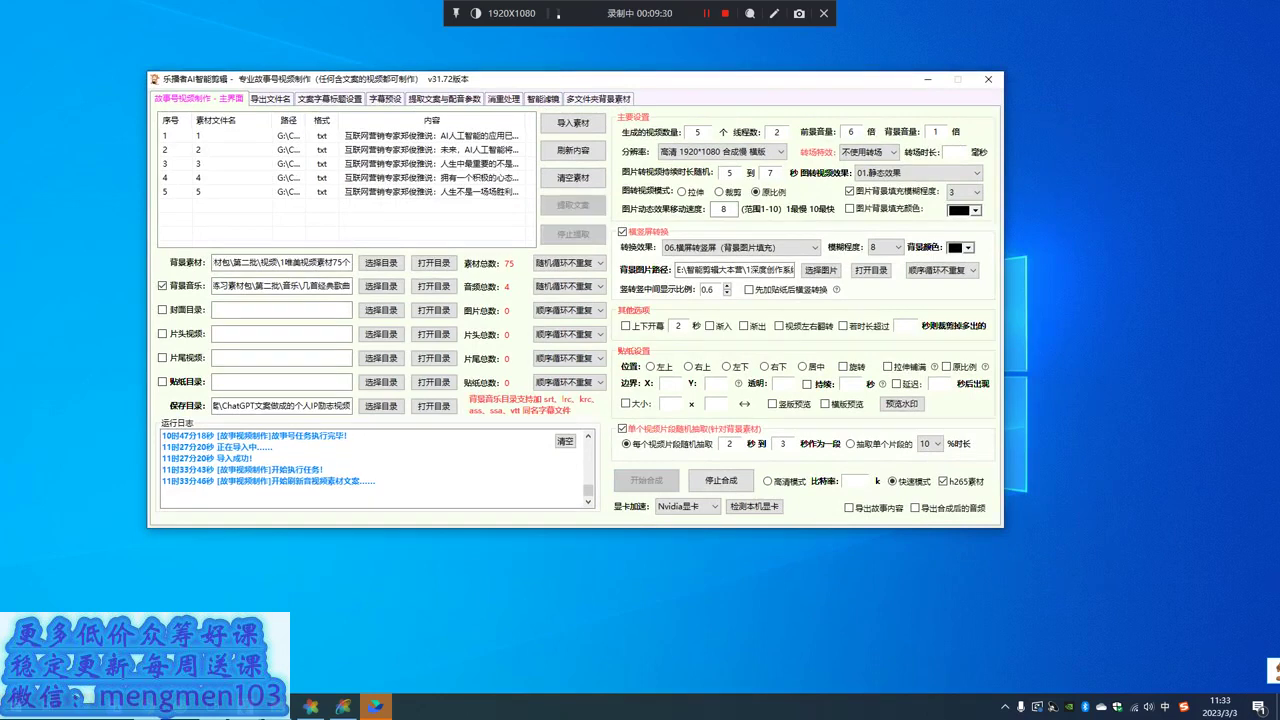
pyautogui.moveTo(600, 79); pyautogui.dragTo(665, 108)
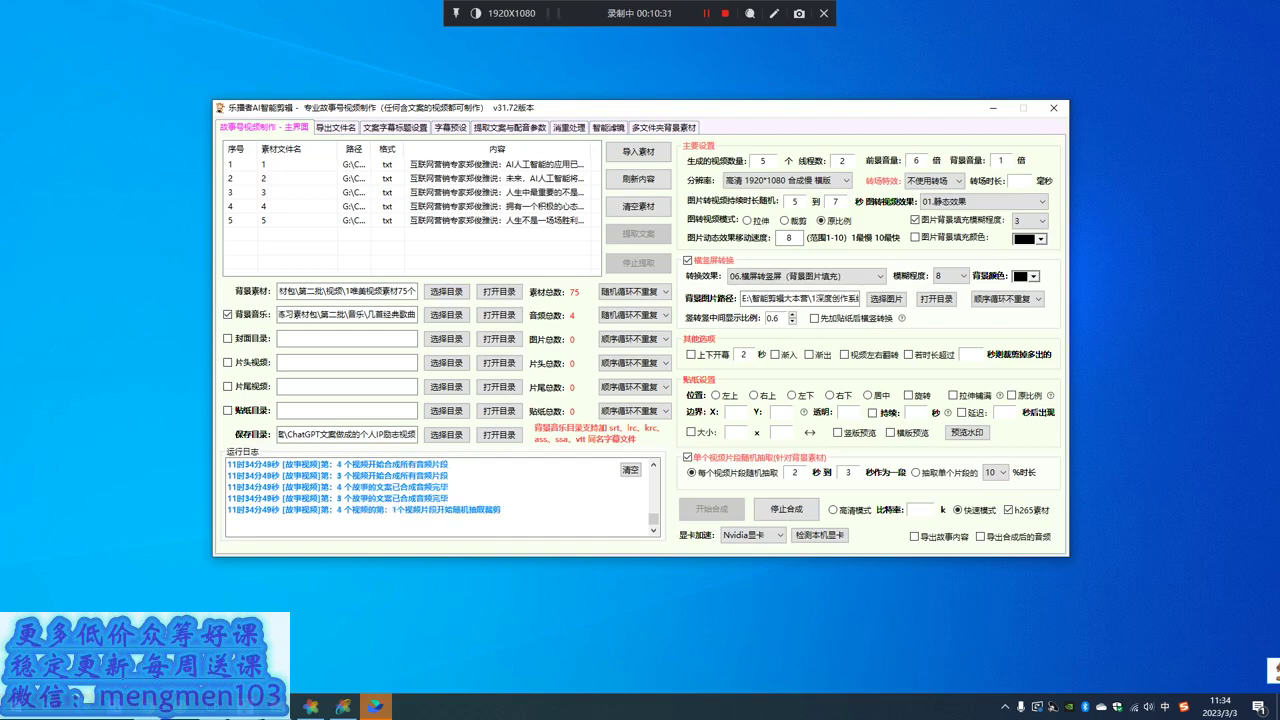
# - Open the save directory of the story videos and arrange its window beside the editing software
pyautogui.click(499, 434)
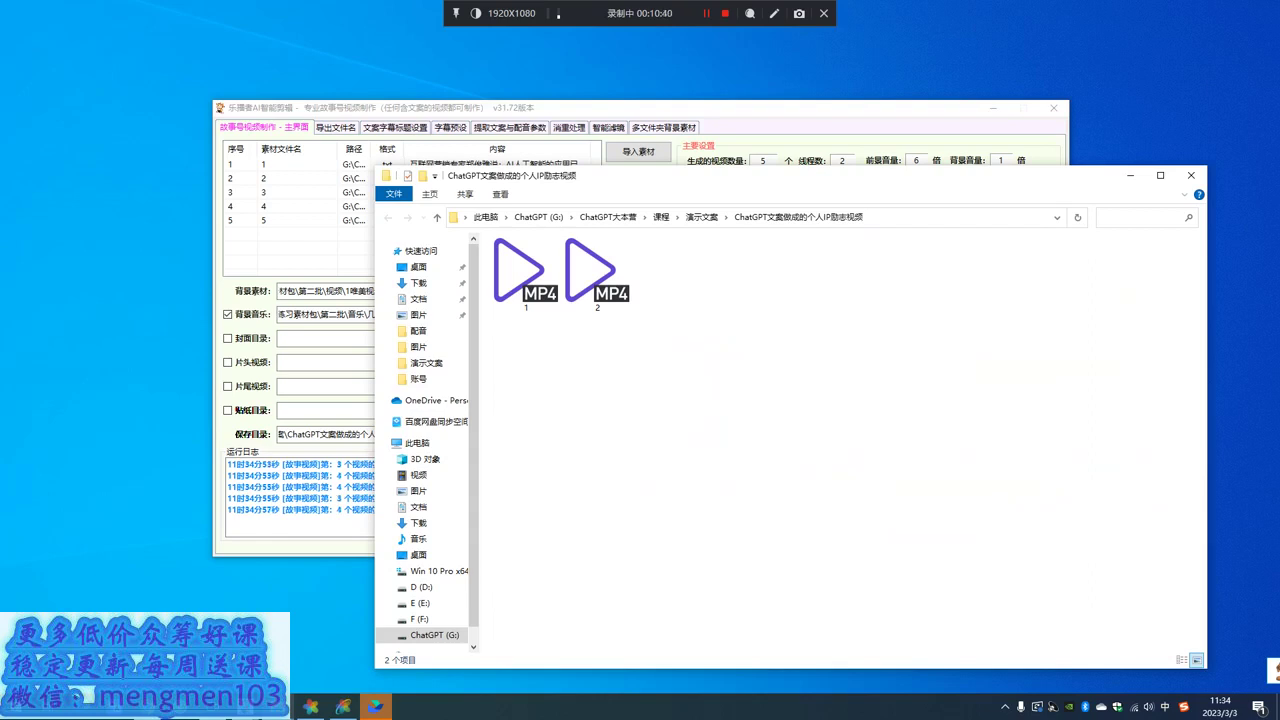
pyautogui.moveTo(880, 108); pyautogui.dragTo(736, 103)
pyautogui.moveTo(1010, 175); pyautogui.dragTo(1120, 94)
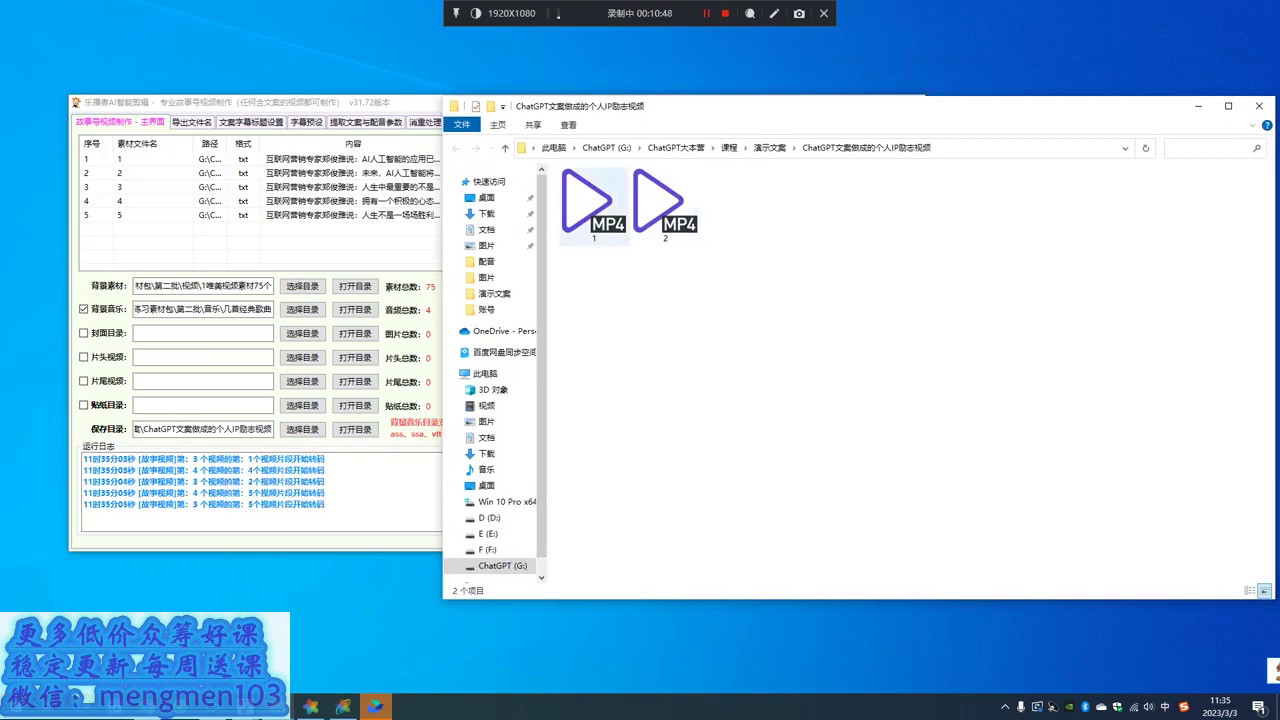
# - Inspect the file properties of output video 1, including its creation time, and close them without changes
pyautogui.click(595, 206)
pyautogui.rightClick(600, 206)
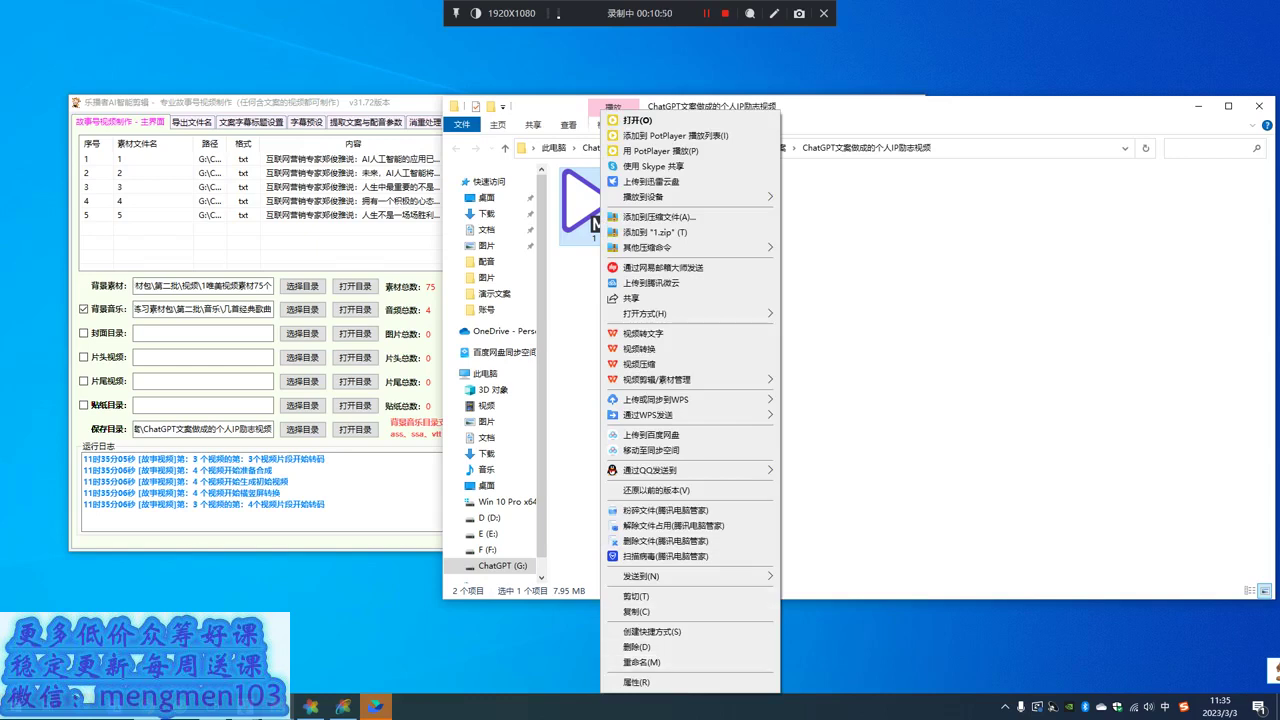
pyautogui.click(640, 682)
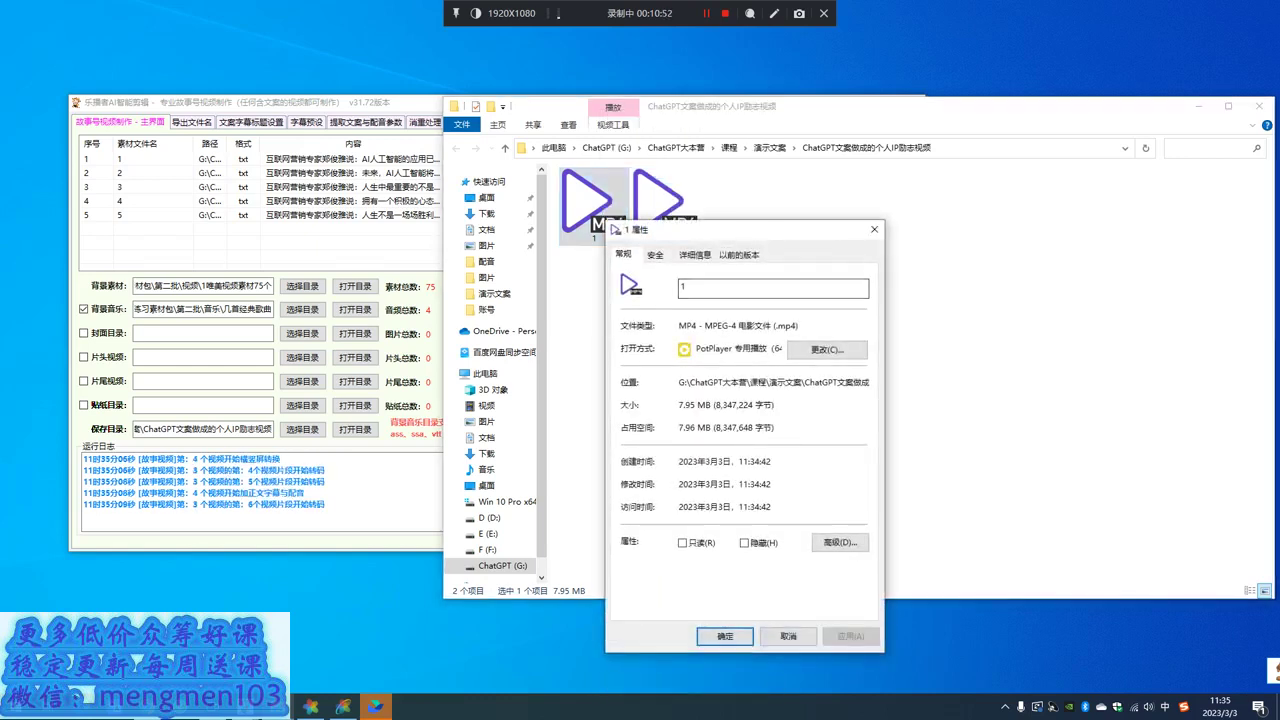
pyautogui.moveTo(752, 228); pyautogui.dragTo(512, 137)
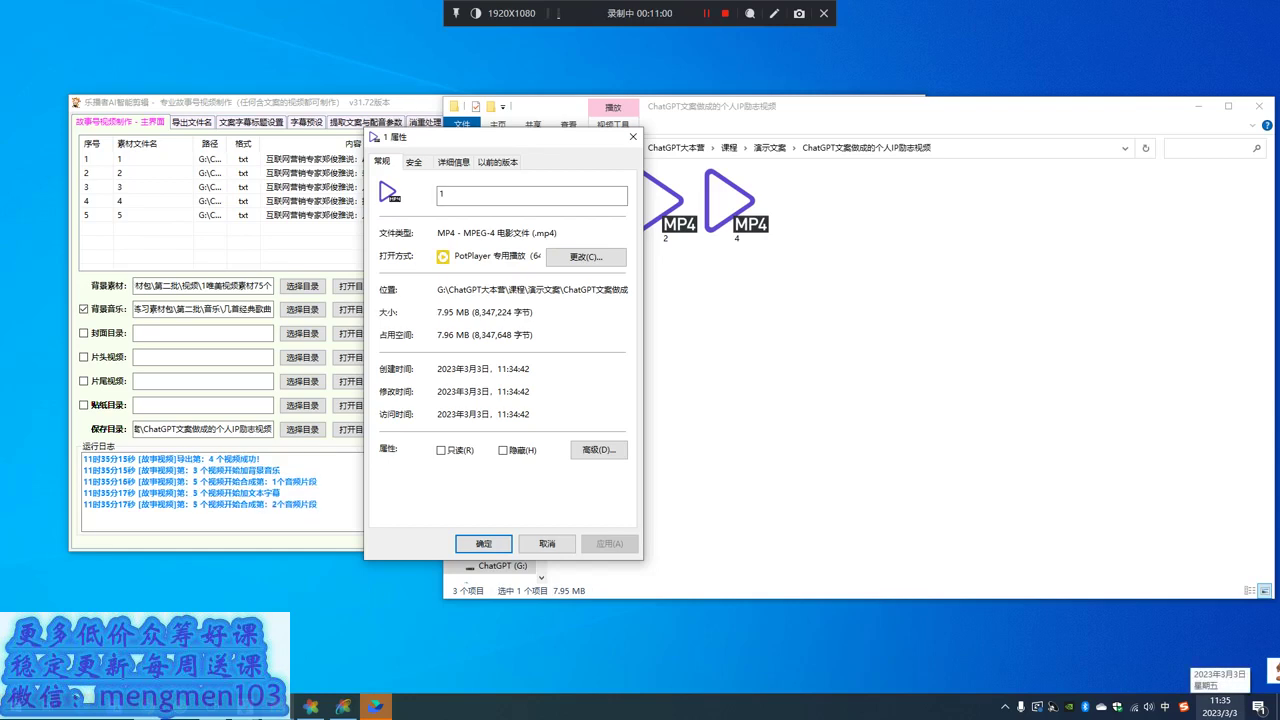
pyautogui.click(547, 544)
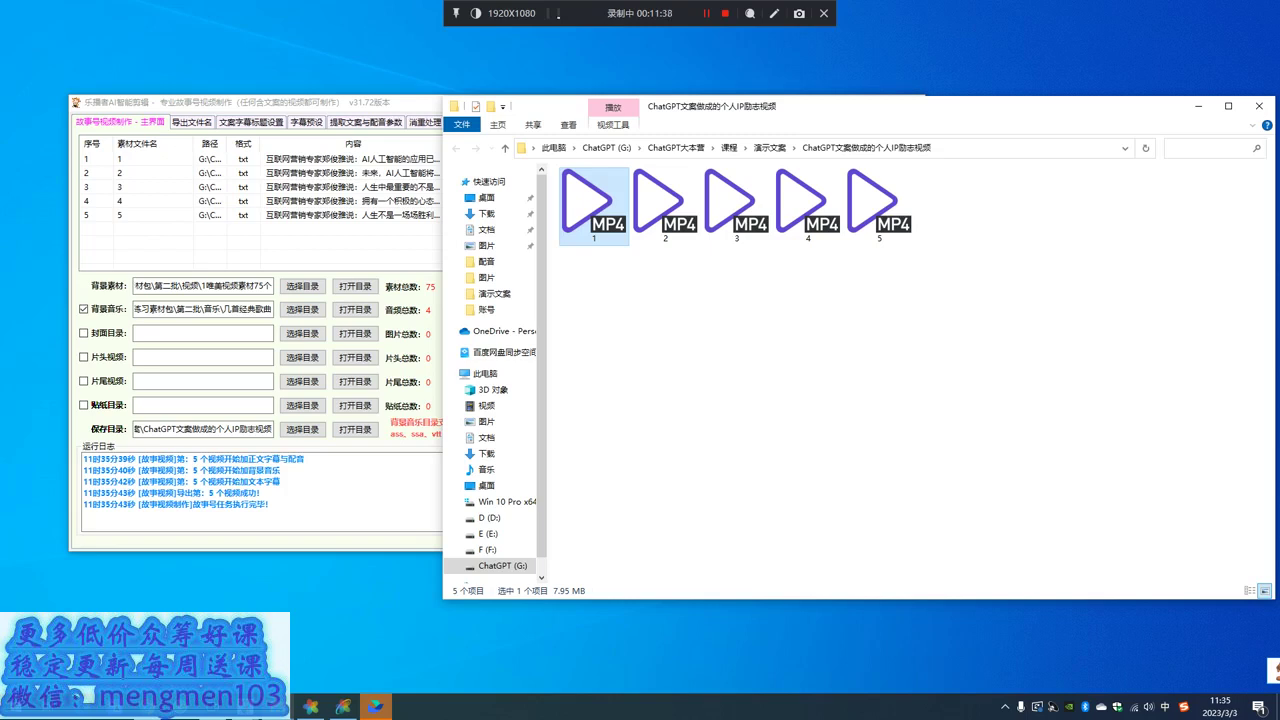
# - Review the synthesis run log and the ChatGPT conversation, and return to the output folder with the other windows minimized
pyautogui.click(620, 330)
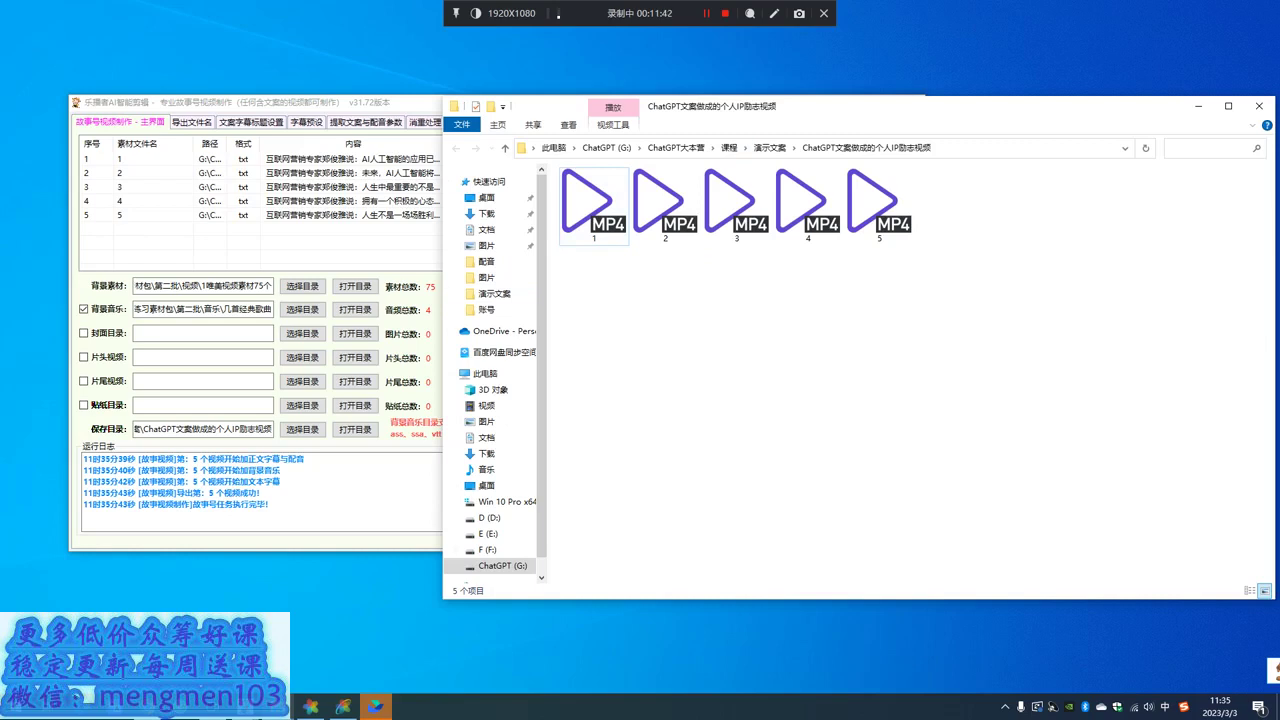
pyautogui.click(265, 493)
pyautogui.click(1020, 350)
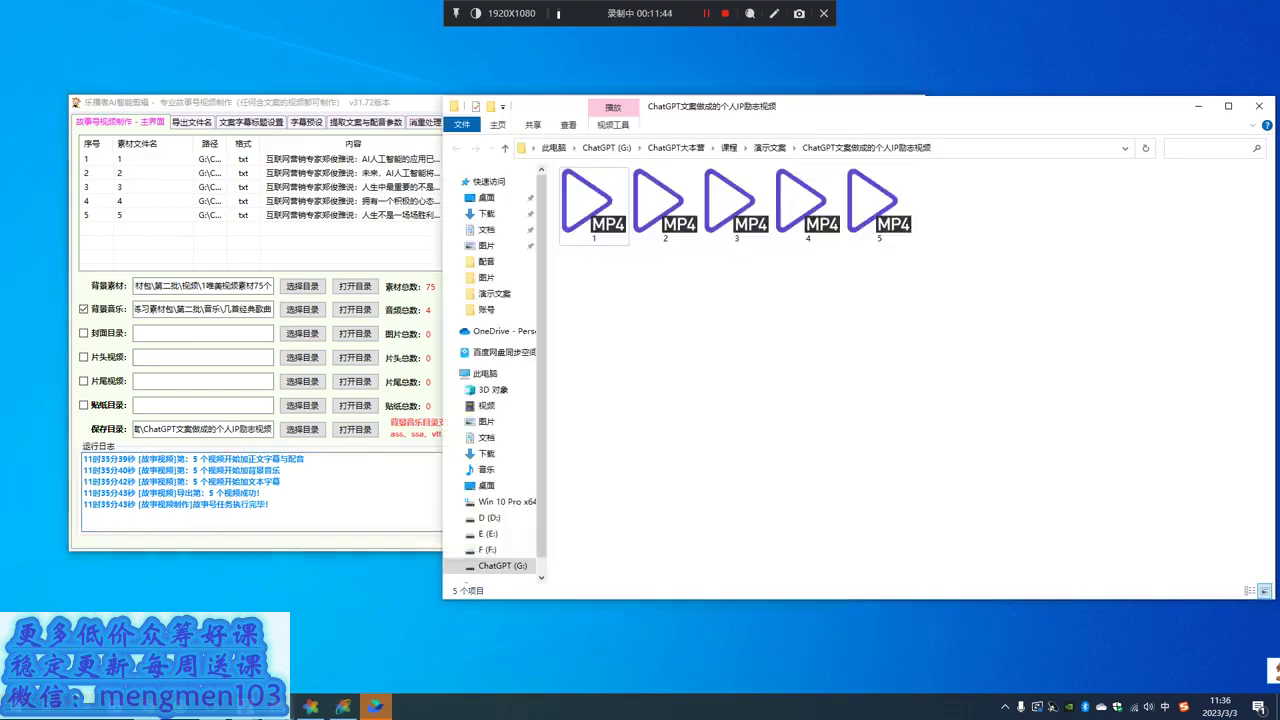
pyautogui.click(265, 493)
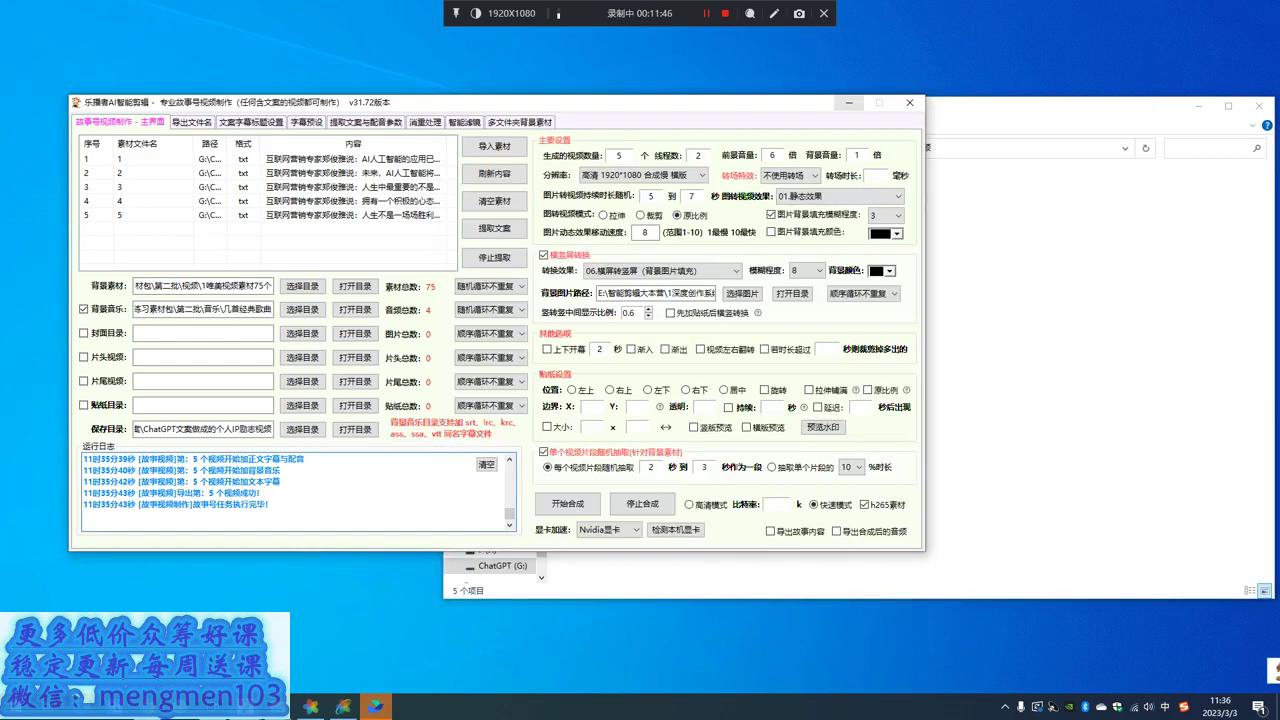
pyautogui.hotkey('alt', 'Tab')
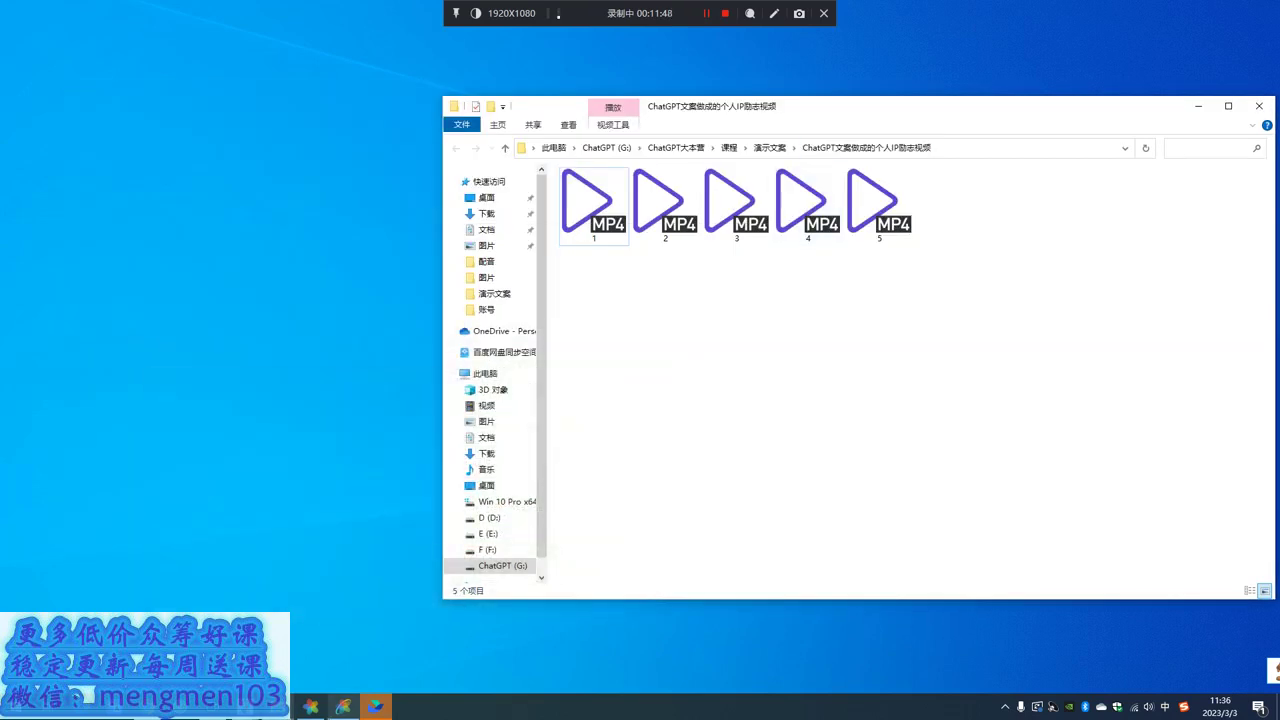
pyautogui.click(343, 707)
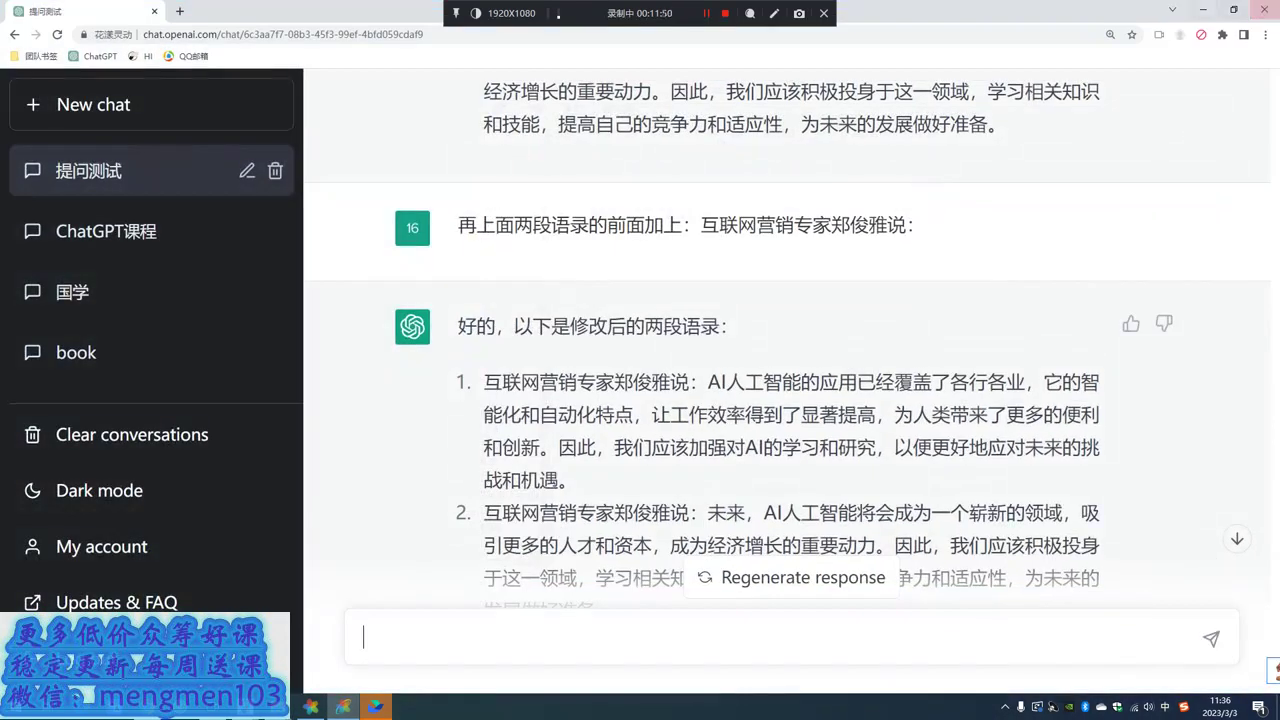
pyautogui.click(1205, 9)
pyautogui.click(247, 707)
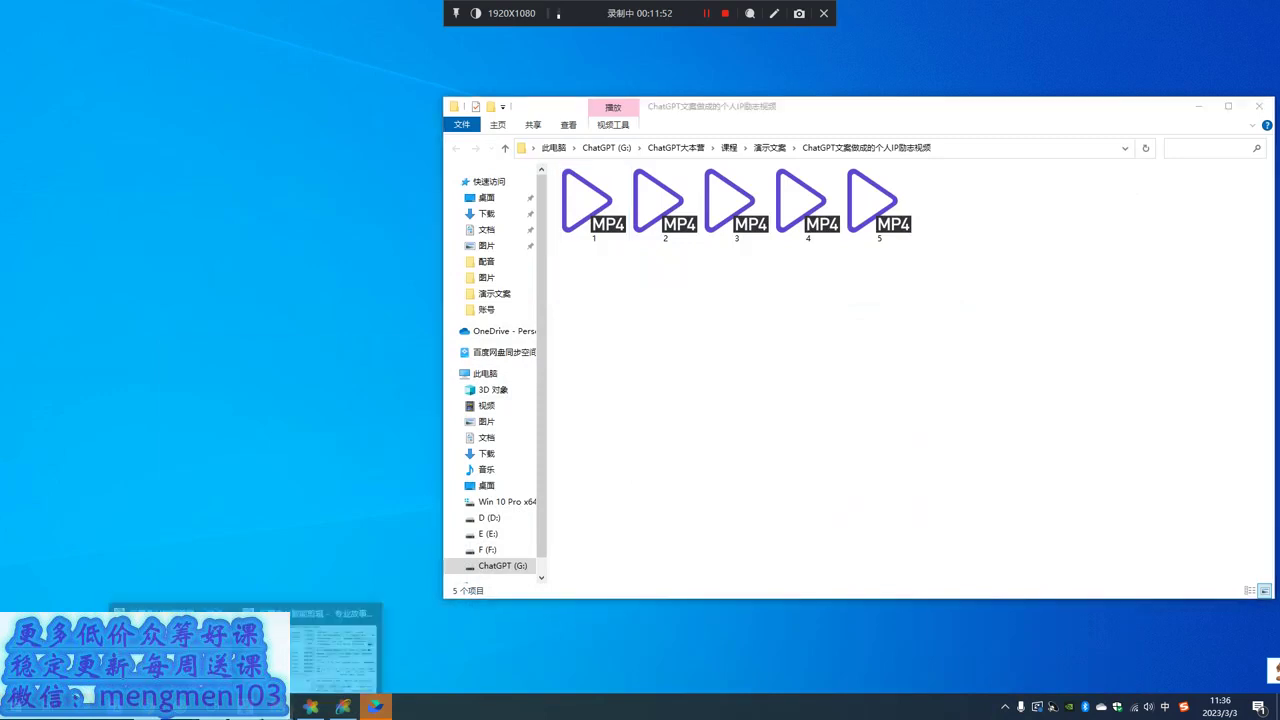
pyautogui.click(278, 652)
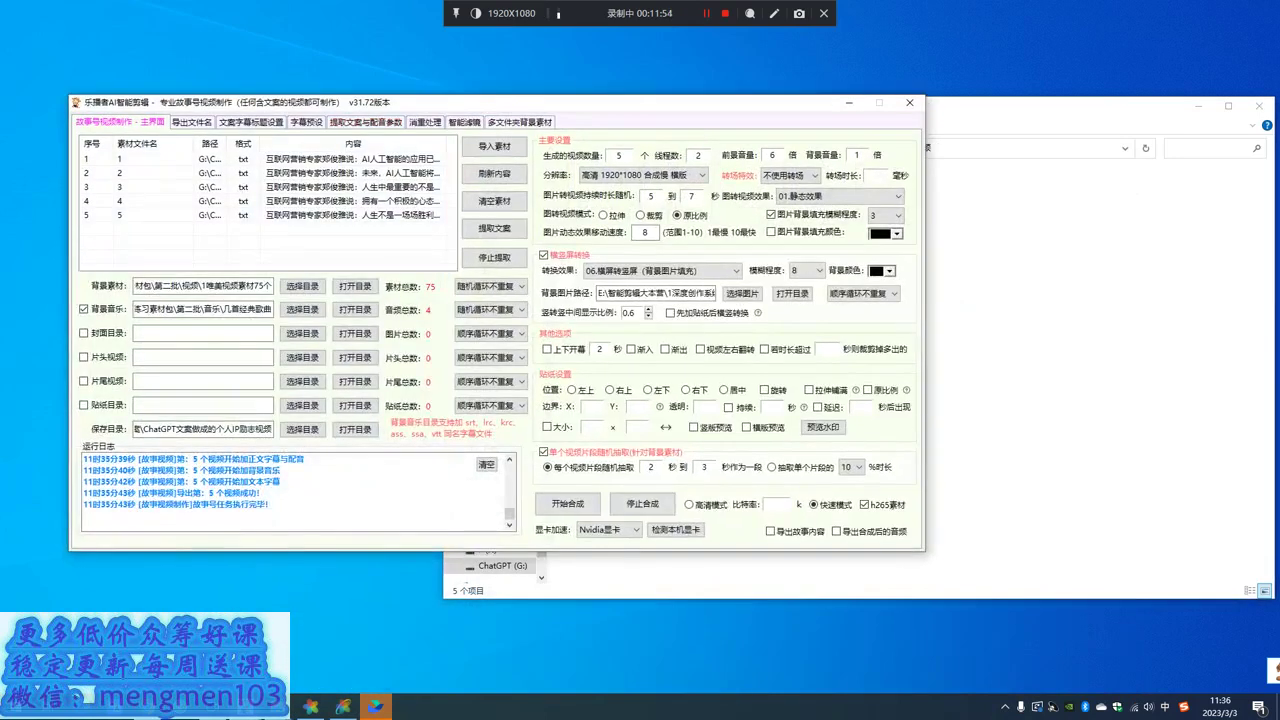
pyautogui.click(848, 102)
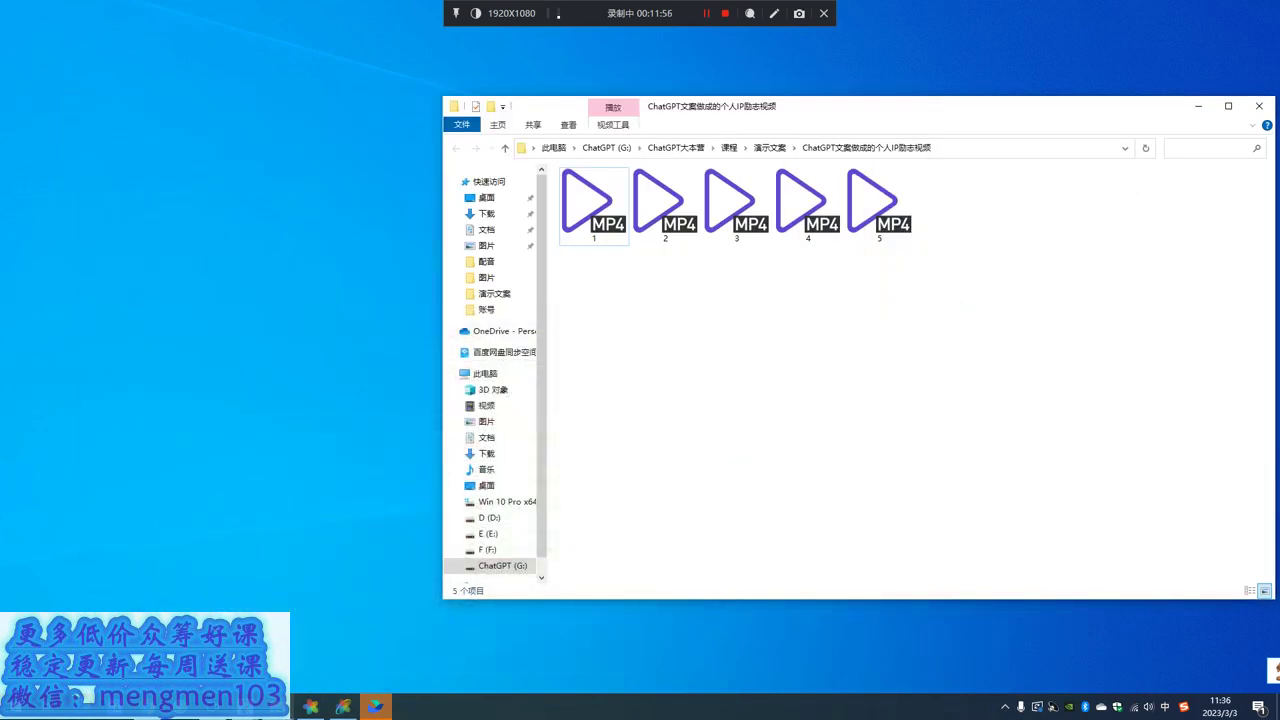
# - Move the output folder window towards the middle of the desktop and play video 1
pyautogui.moveTo(849, 106); pyautogui.dragTo(620, 115)
pyautogui.click(366, 211)
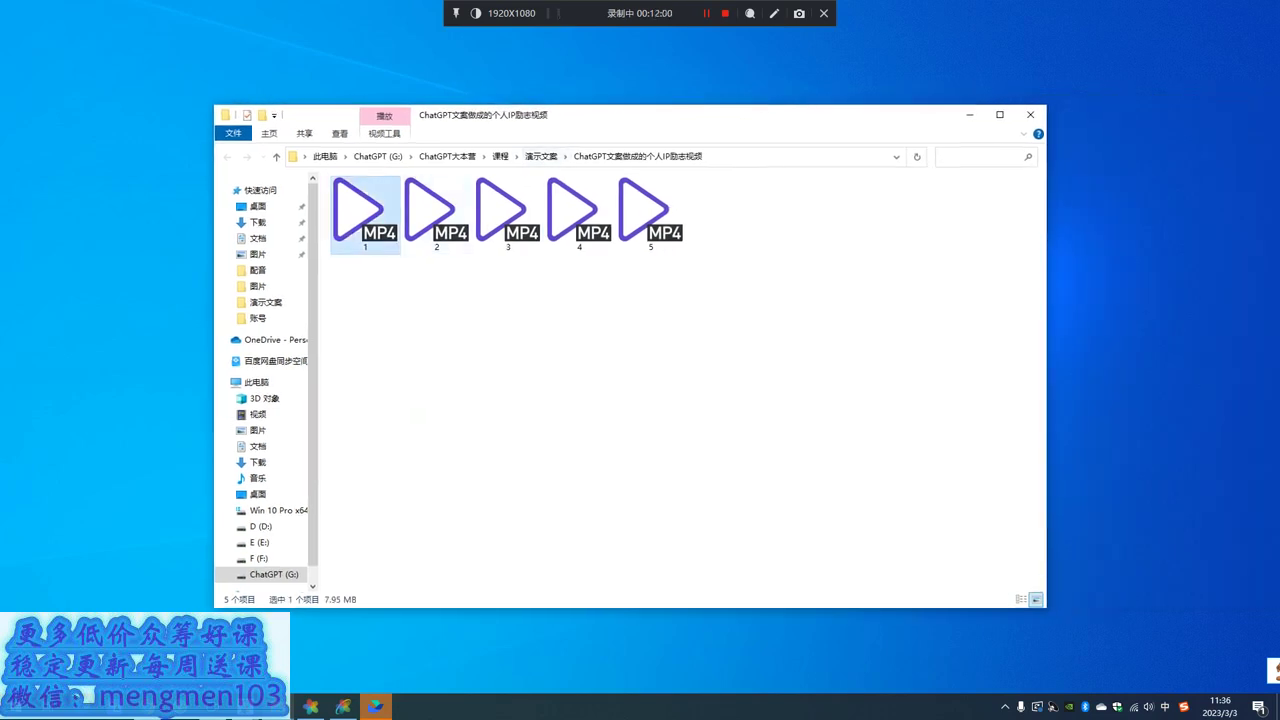
pyautogui.doubleClick(366, 211)
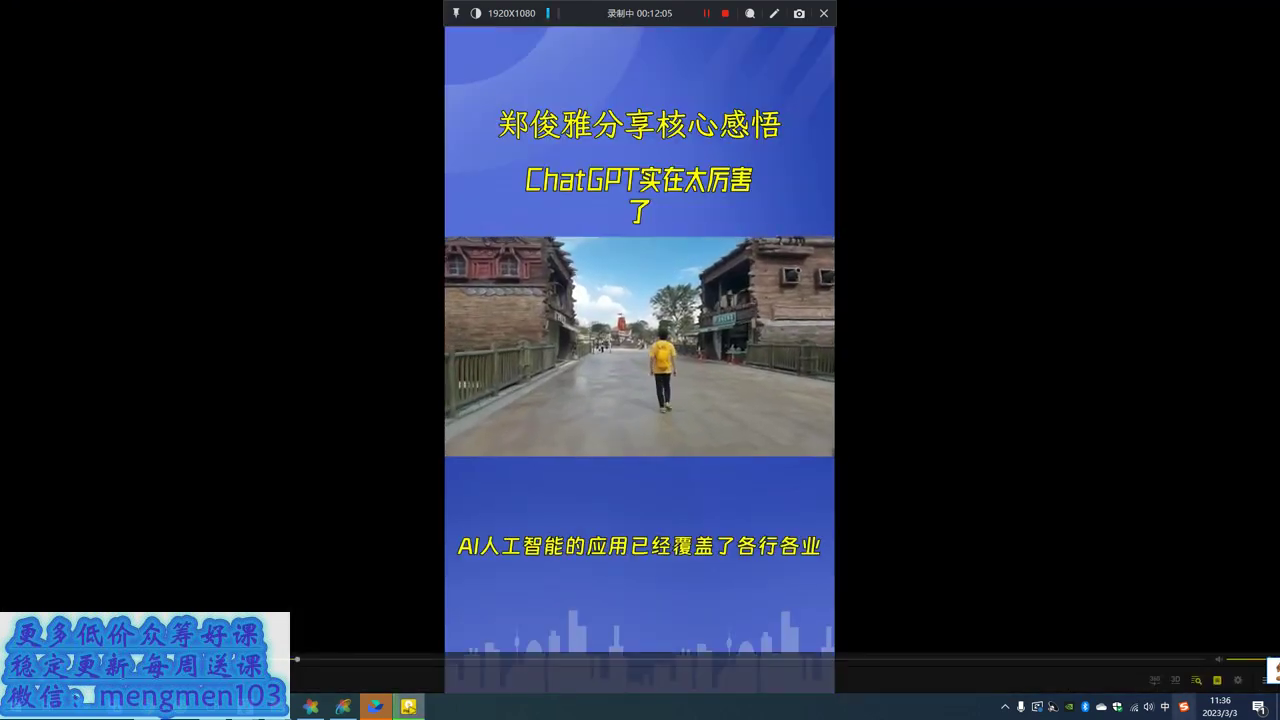
# - Set the system volume to 51 during playback and close the video player
pyautogui.click(1149, 707)
pyautogui.scroll(-2, 1160, 675)
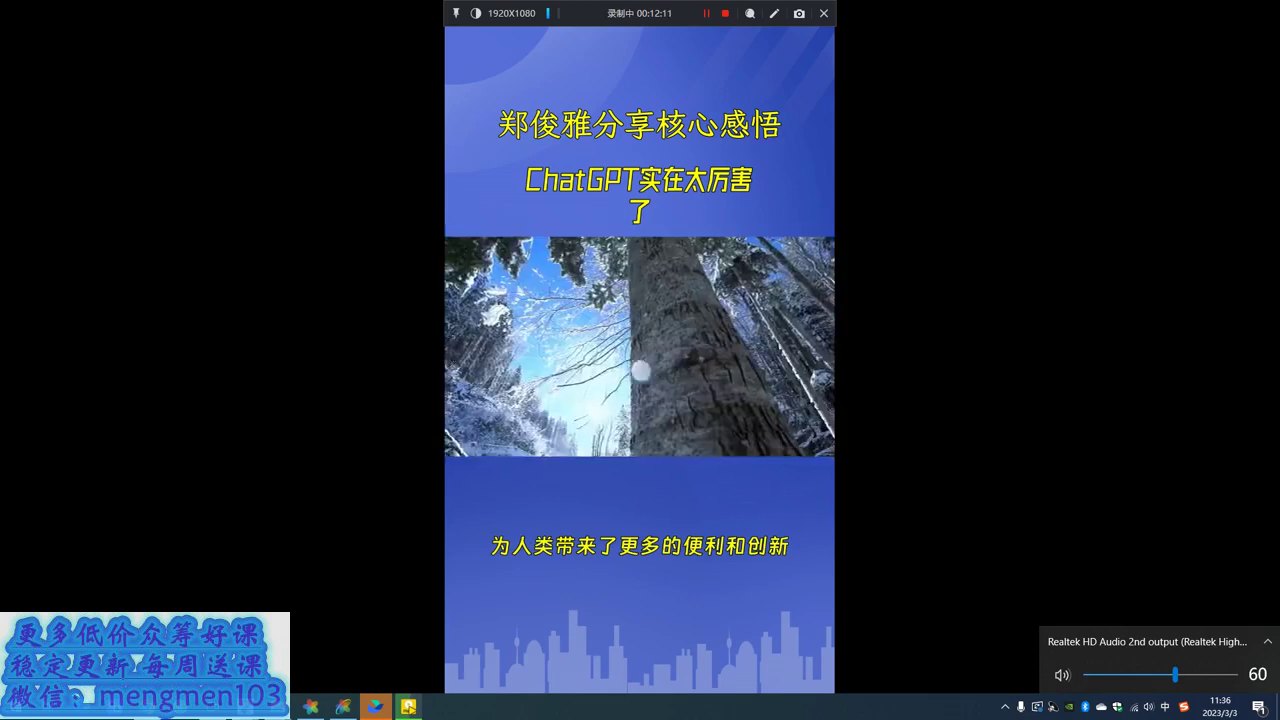
pyautogui.moveTo(1174, 675); pyautogui.dragTo(1162, 675)
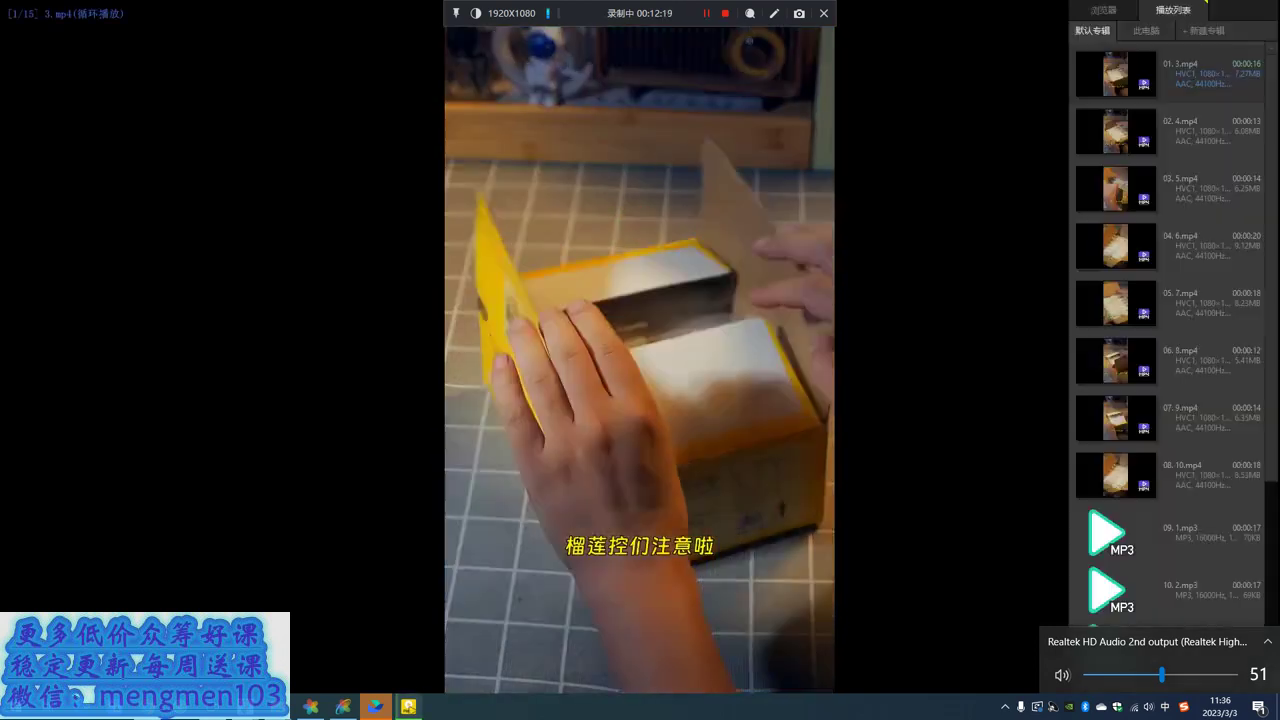
pyautogui.click(681, 436)
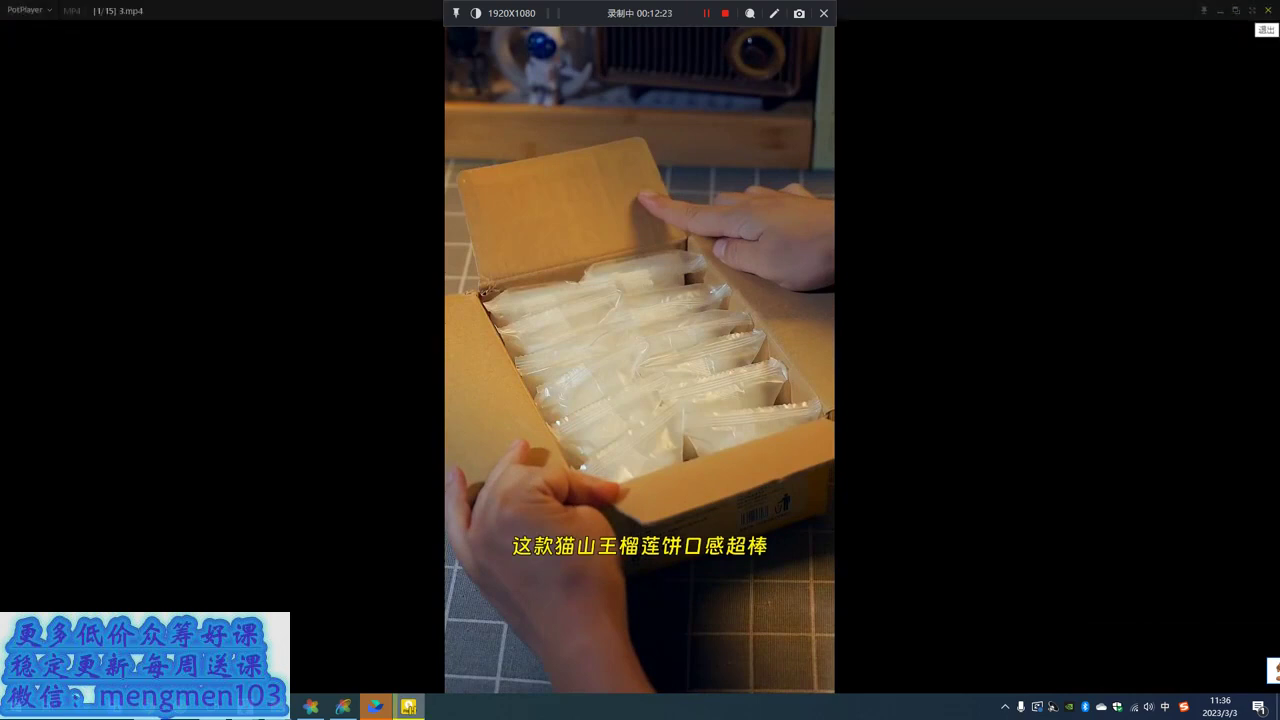
pyautogui.click(1269, 10)
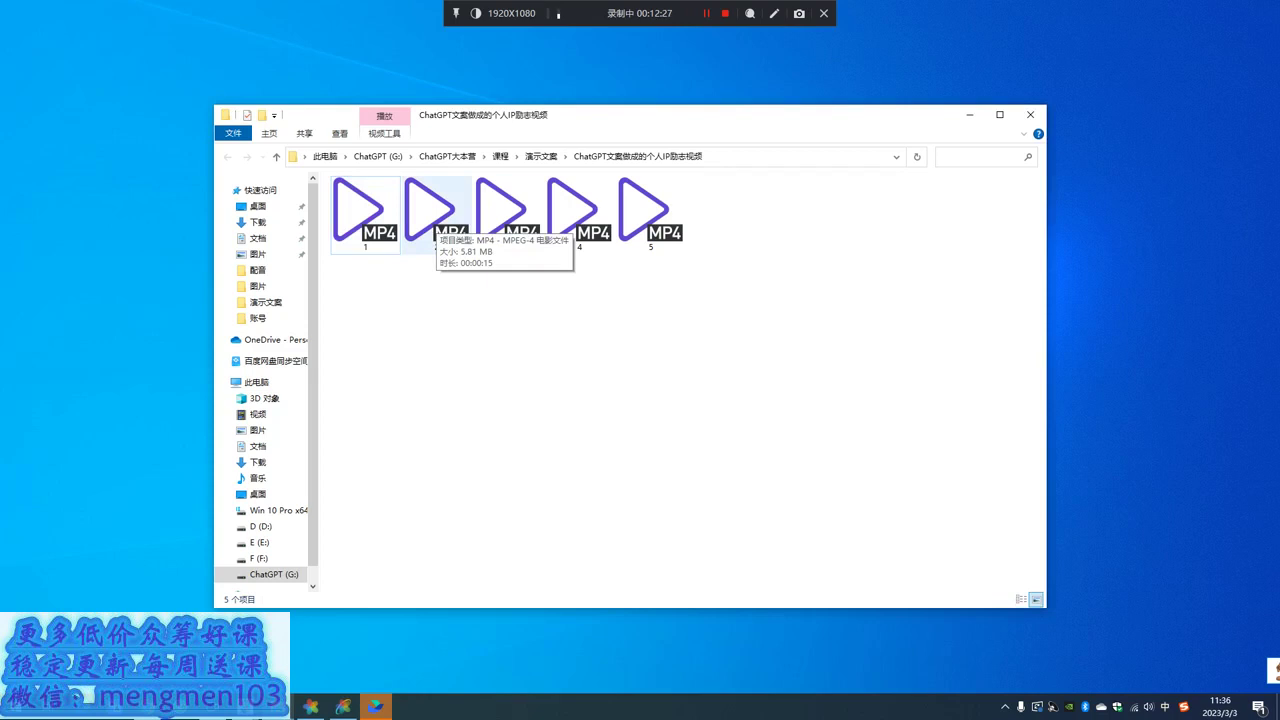
# - Play output videos 2 and 3 in turn, closing the player after each one
pyautogui.click(436, 218)
pyautogui.doubleClick(436, 218)
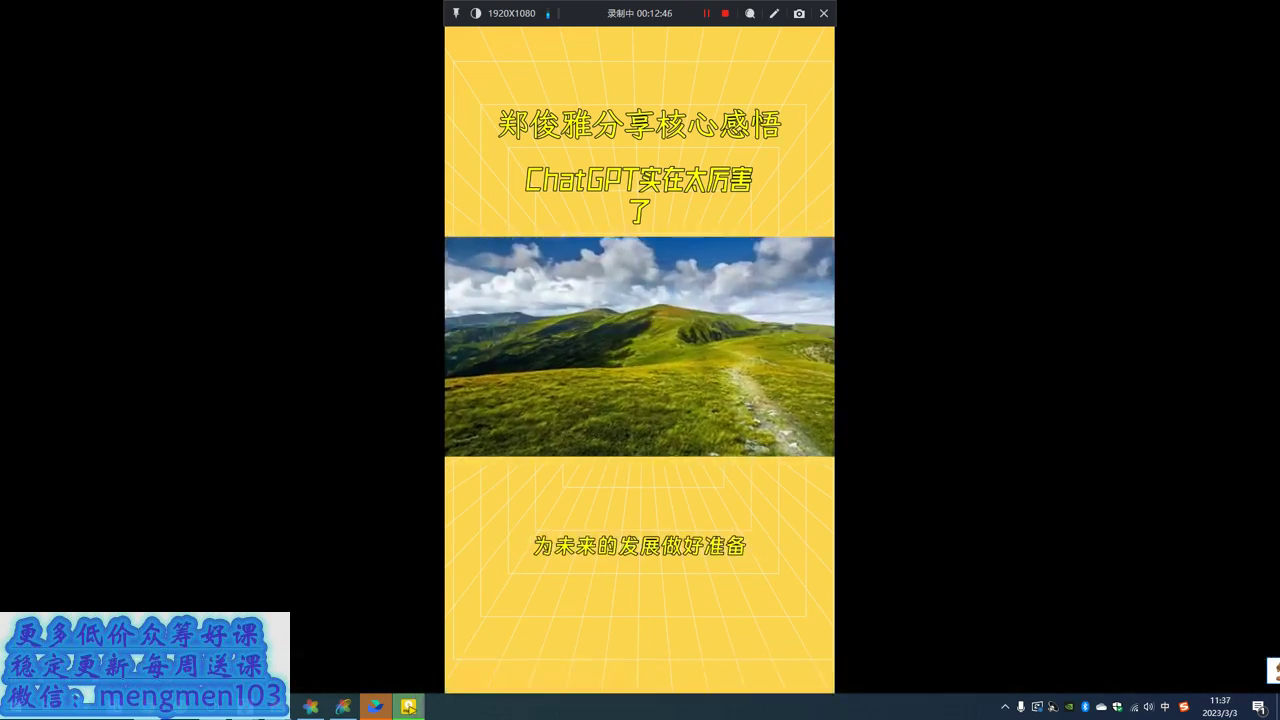
pyautogui.press('space')
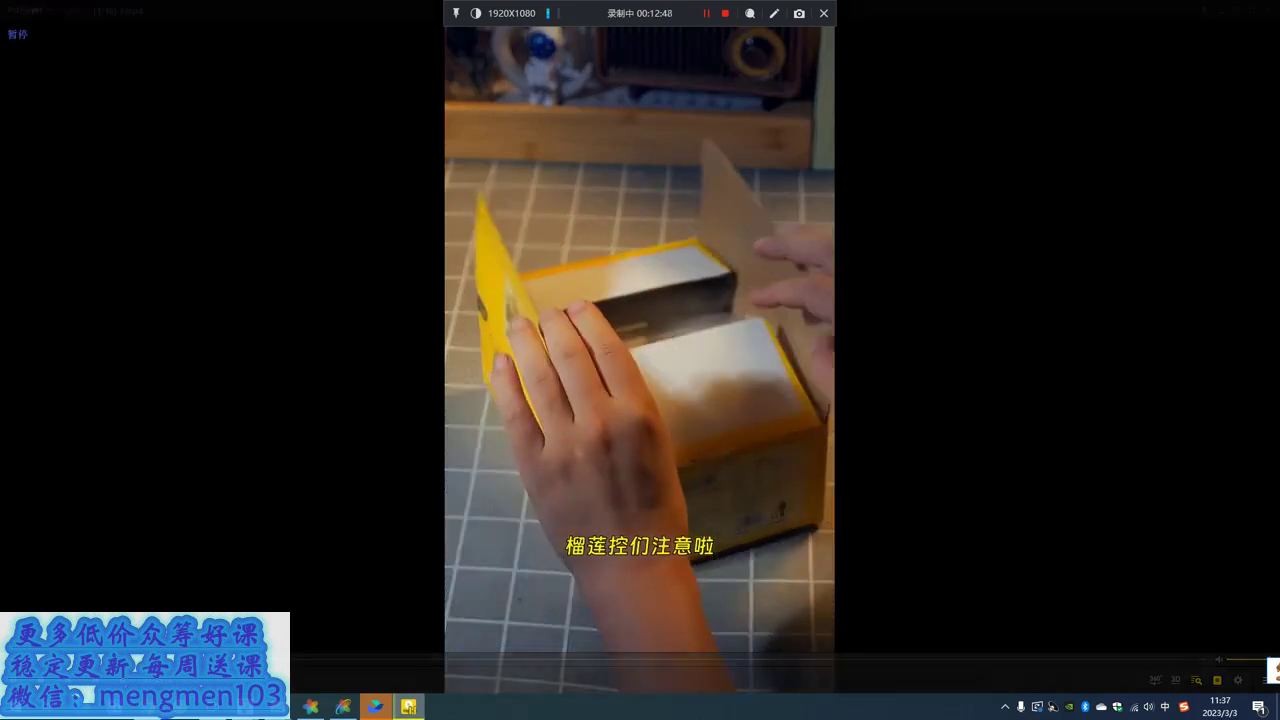
pyautogui.hotkey('alt', 'F4')
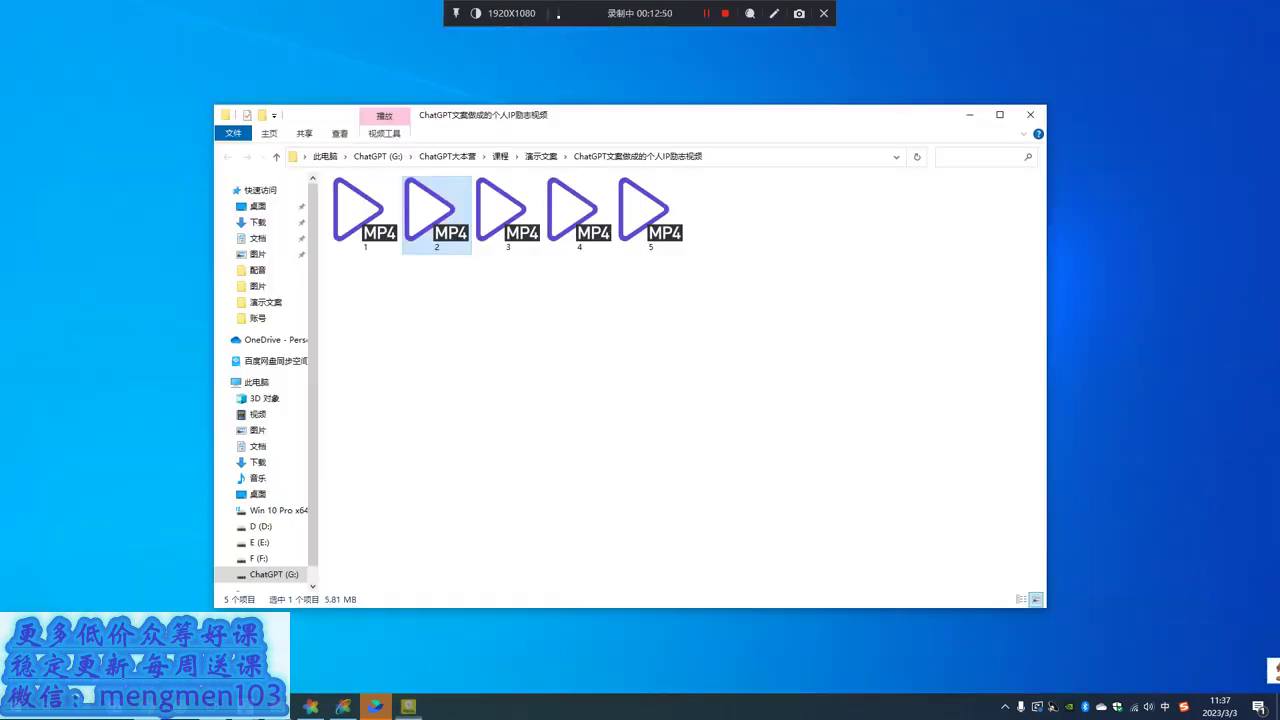
pyautogui.press('Return')
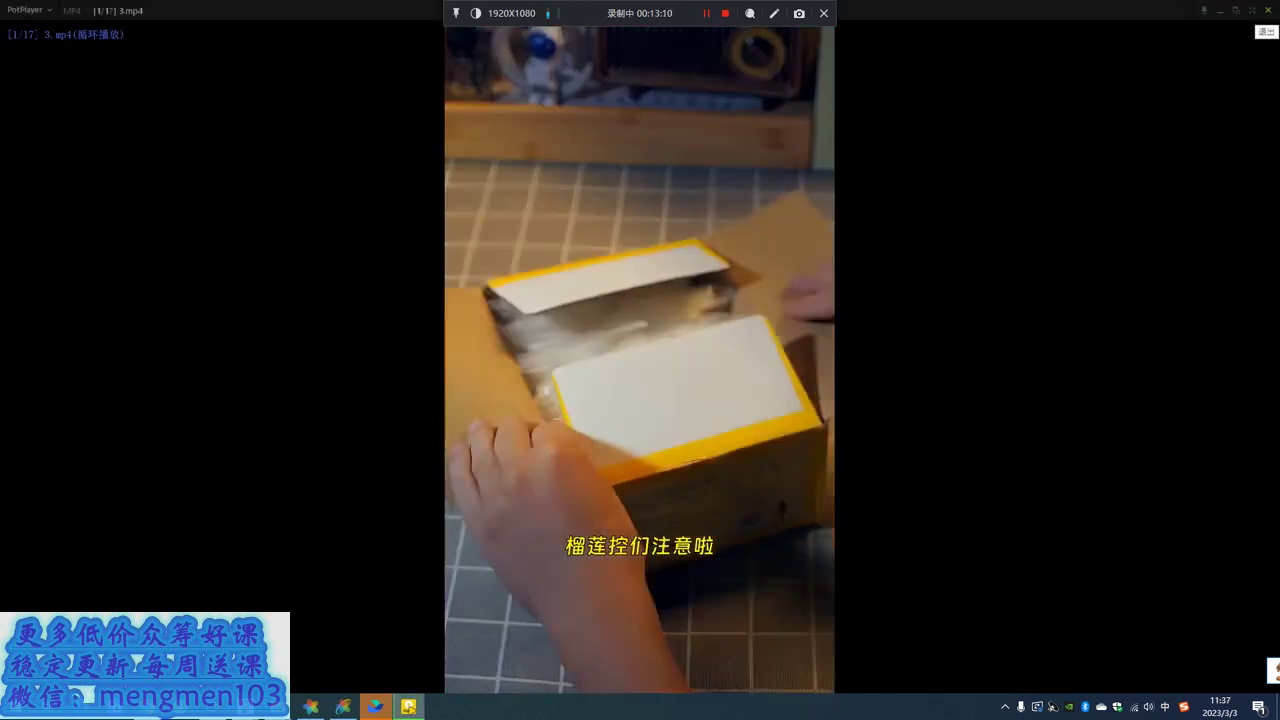
pyautogui.click(1268, 10)
# - Play output videos 4 and 5 in turn, closing the player after each one
pyautogui.click(580, 214)
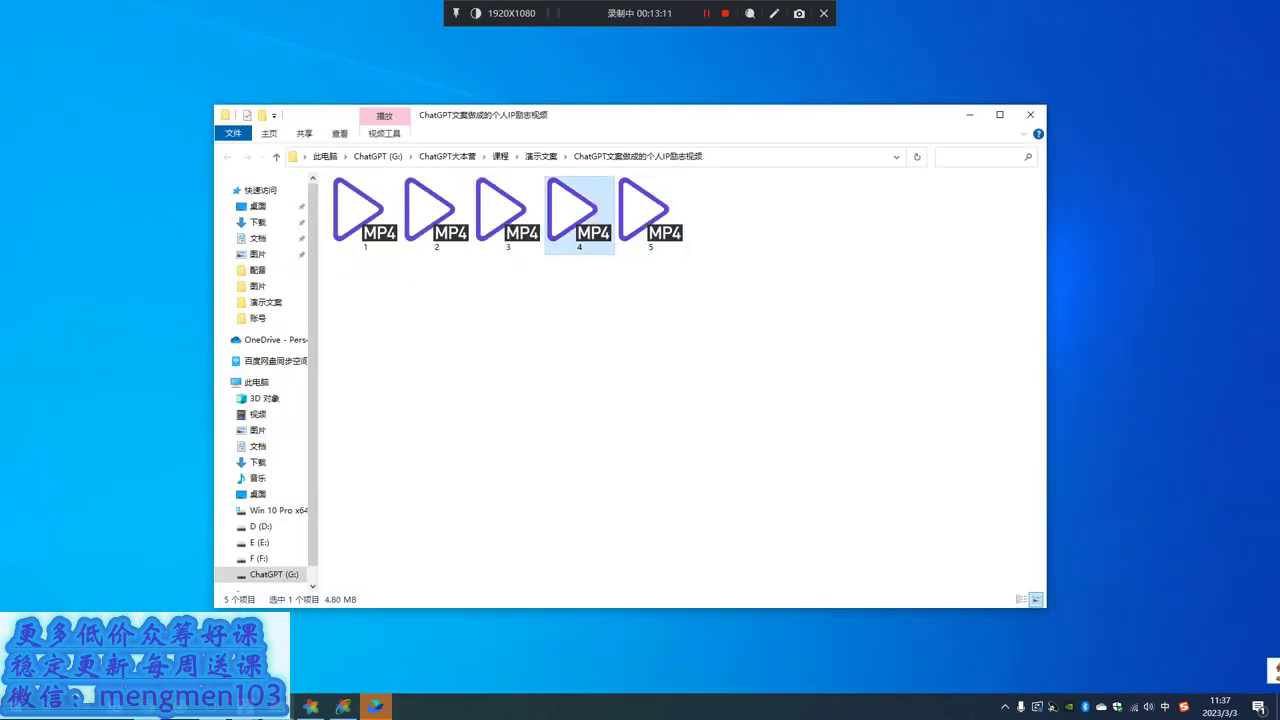
pyautogui.press('Return')
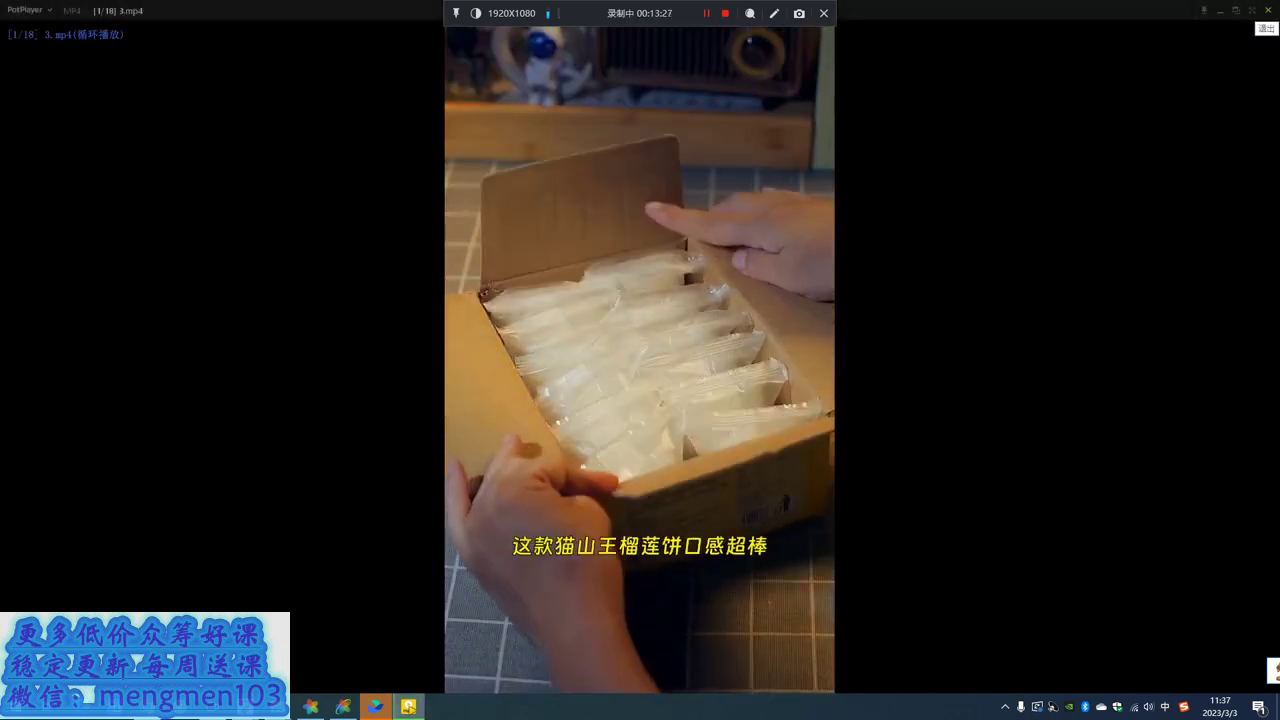
pyautogui.click(1268, 10)
pyautogui.doubleClick(651, 214)
pyautogui.doubleClick(651, 213)
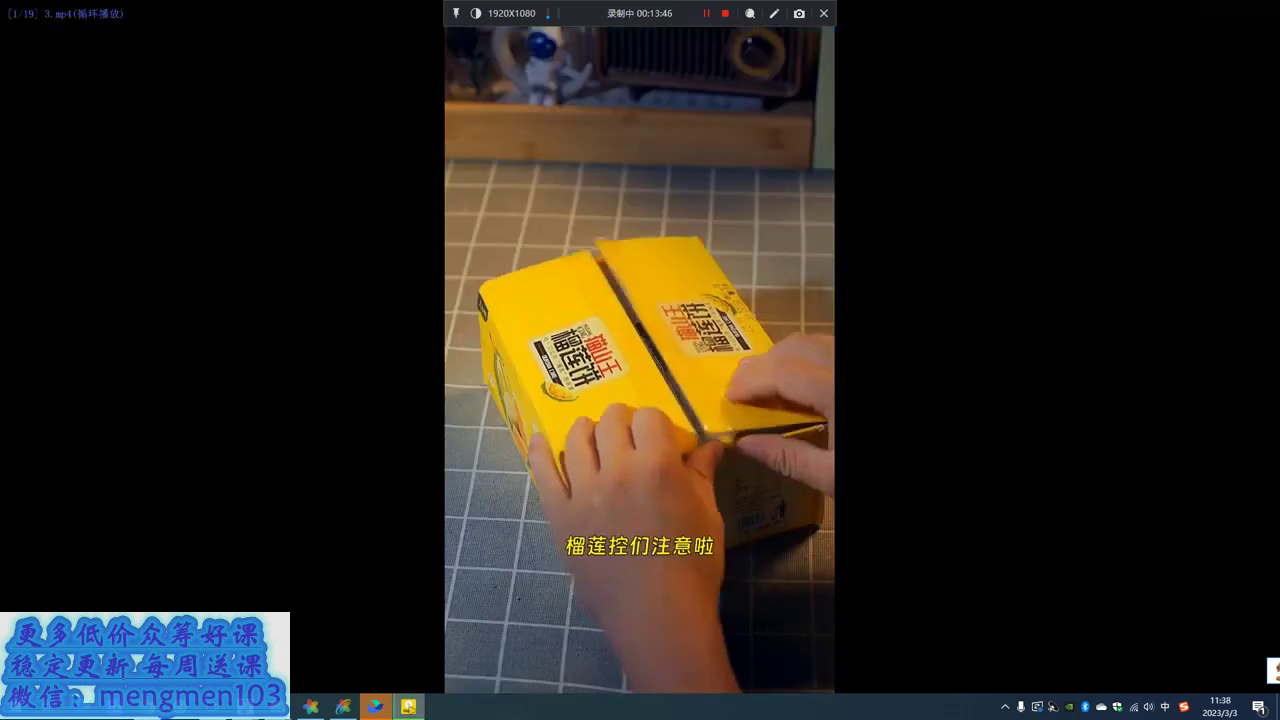
pyautogui.click(1268, 10)
pyautogui.click(780, 370)
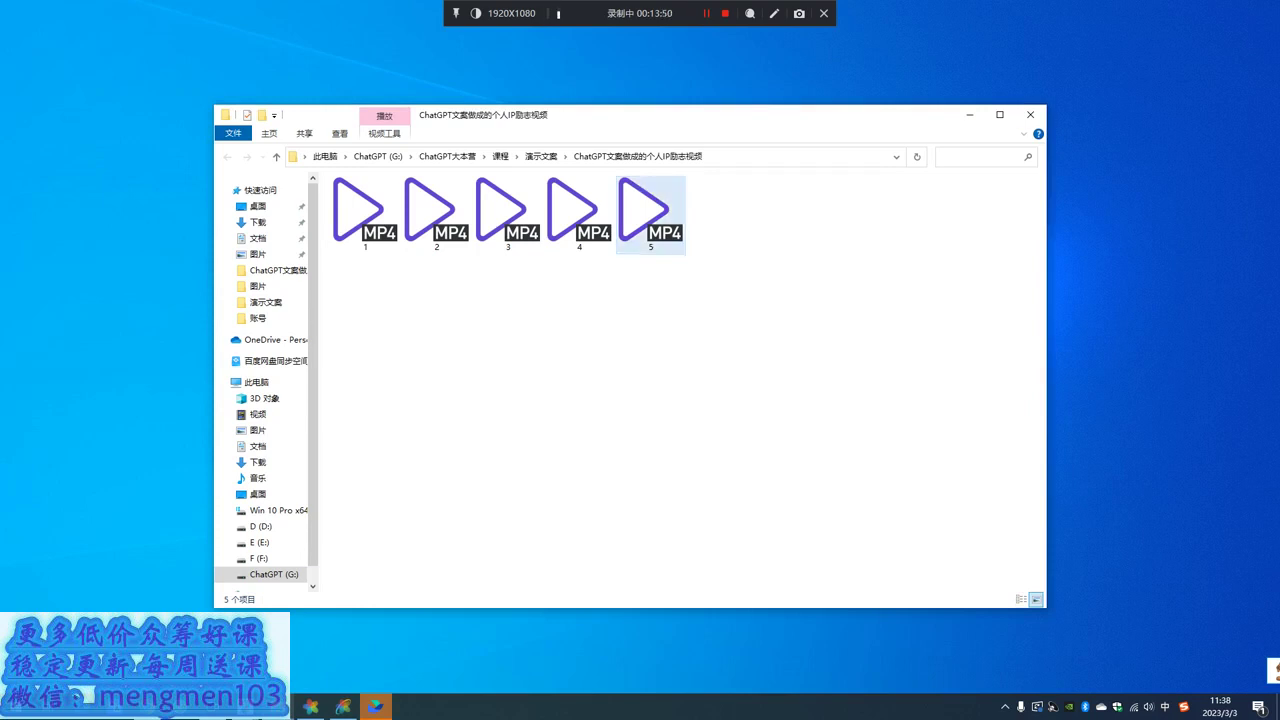
# - Create a new folder named 第一批 inside the ChatGPT文案做成的个人IP励志视频 folder
pyautogui.click(970, 115)
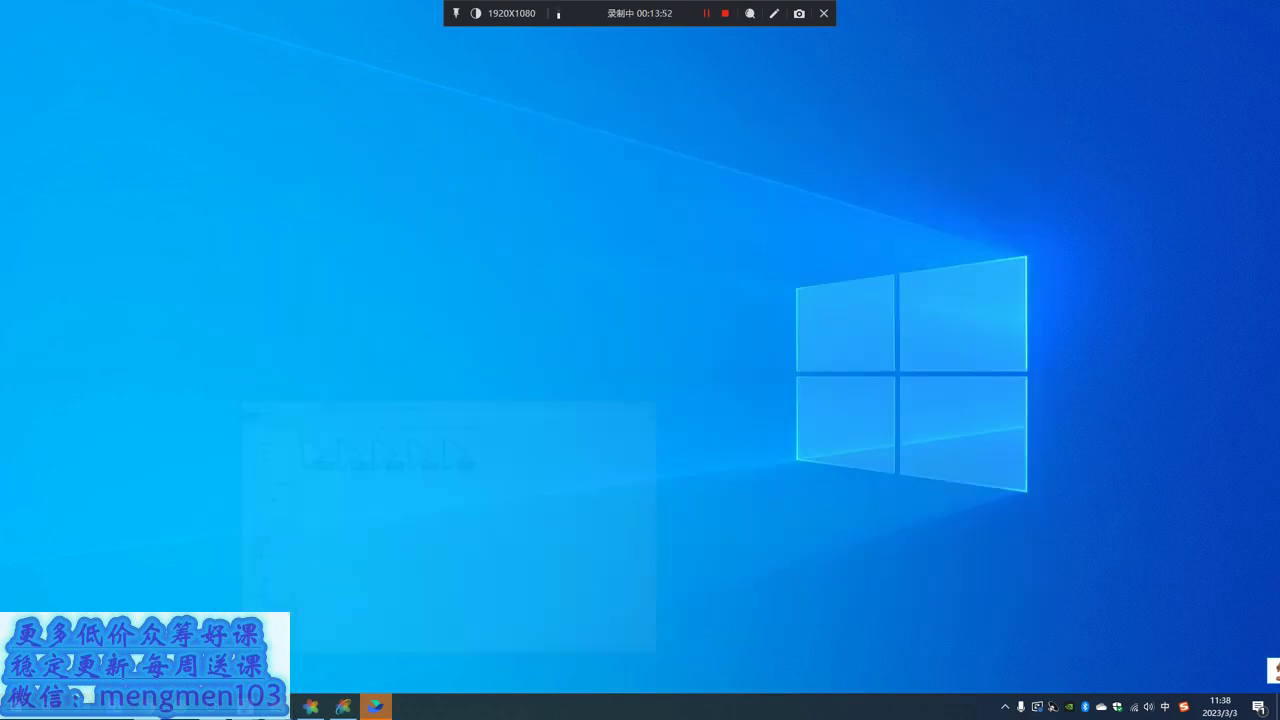
pyautogui.moveTo(375, 706)
pyautogui.click(358, 645)
pyautogui.rightClick(431, 381)
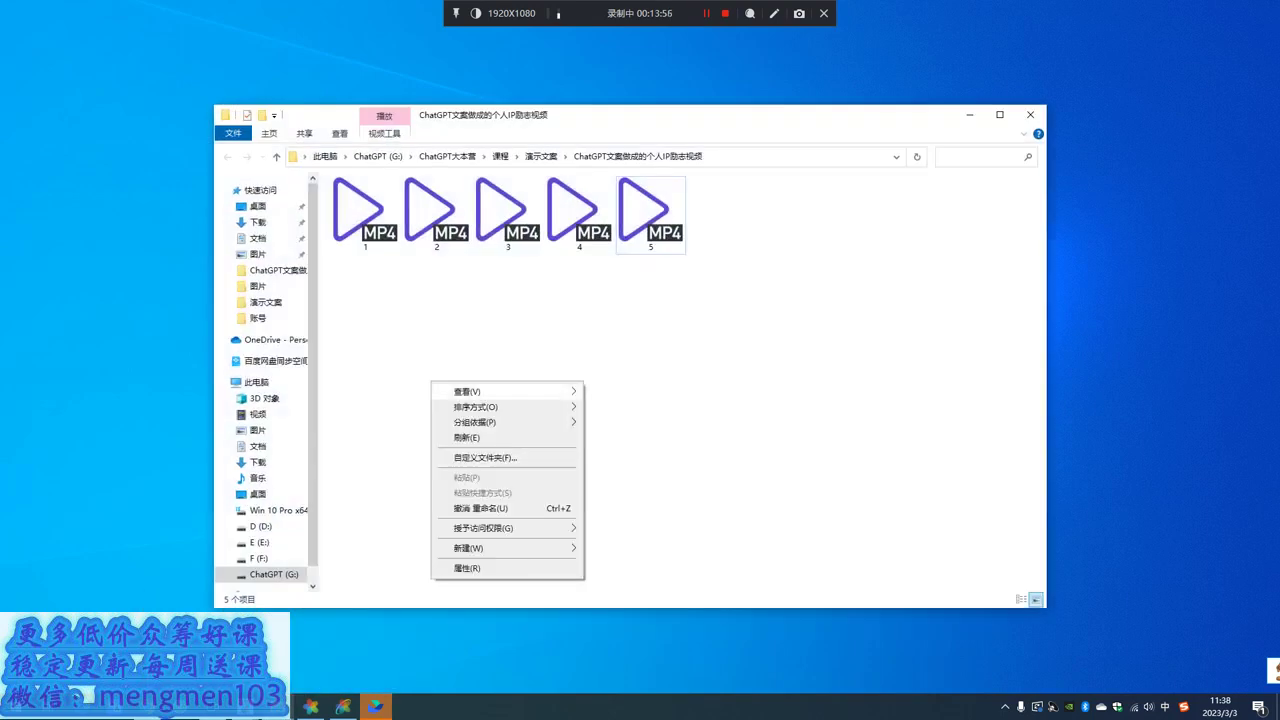
pyautogui.moveTo(470, 548)
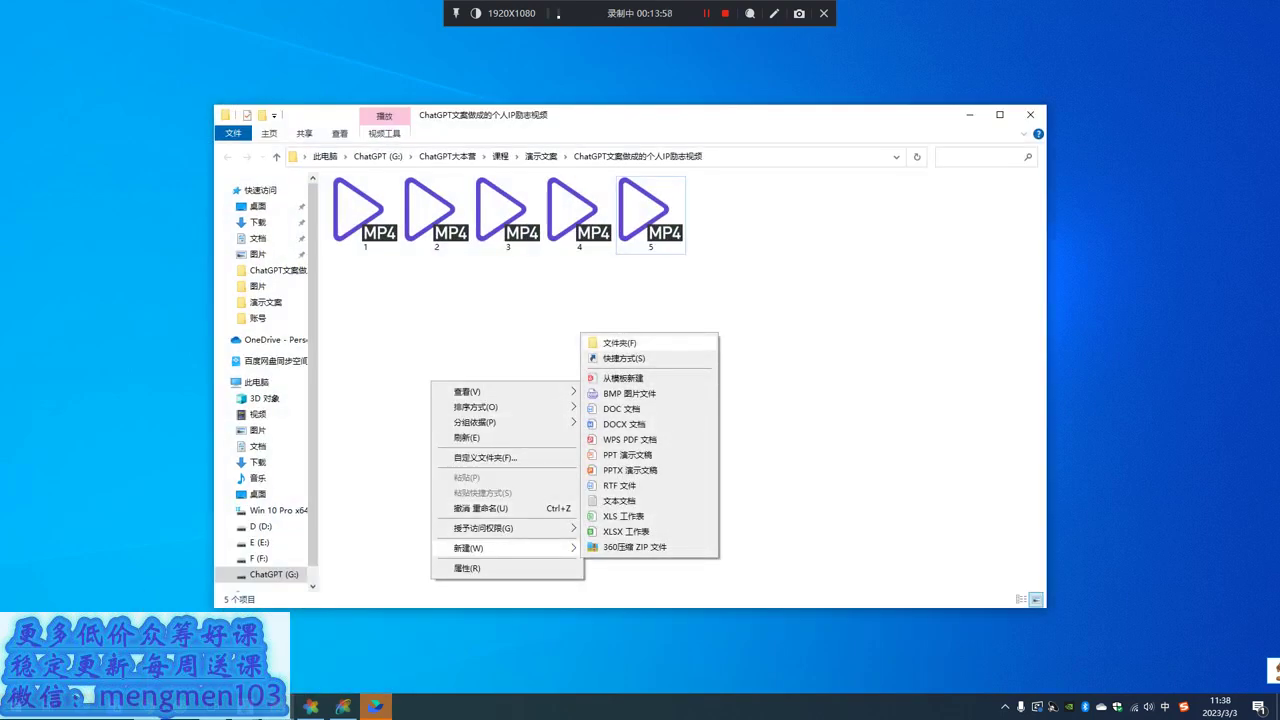
pyautogui.click(620, 343)
pyautogui.write('diyipi')
pyautogui.press('Return')
# - Move the five MP4 videos into the 第一批 folder and minimize the file window
pyautogui.moveTo(885, 305); pyautogui.dragTo(440, 195)
pyautogui.press('Delete')
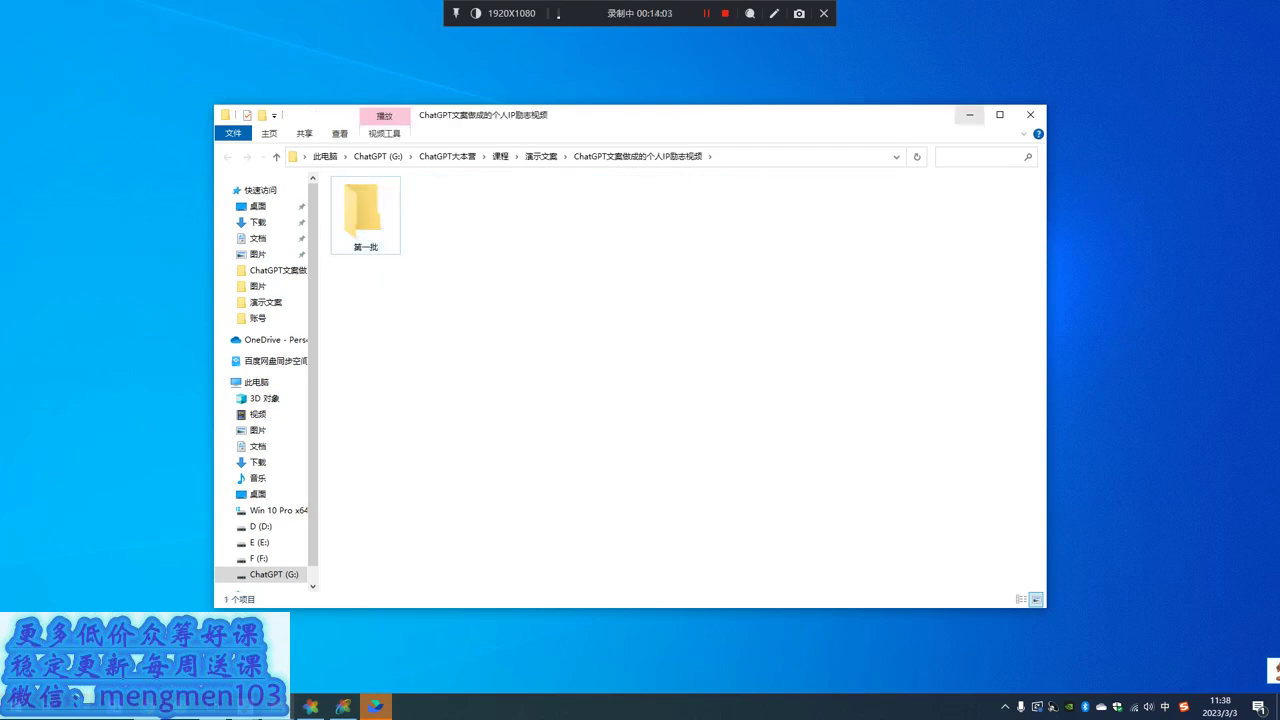
pyautogui.click(969, 114)
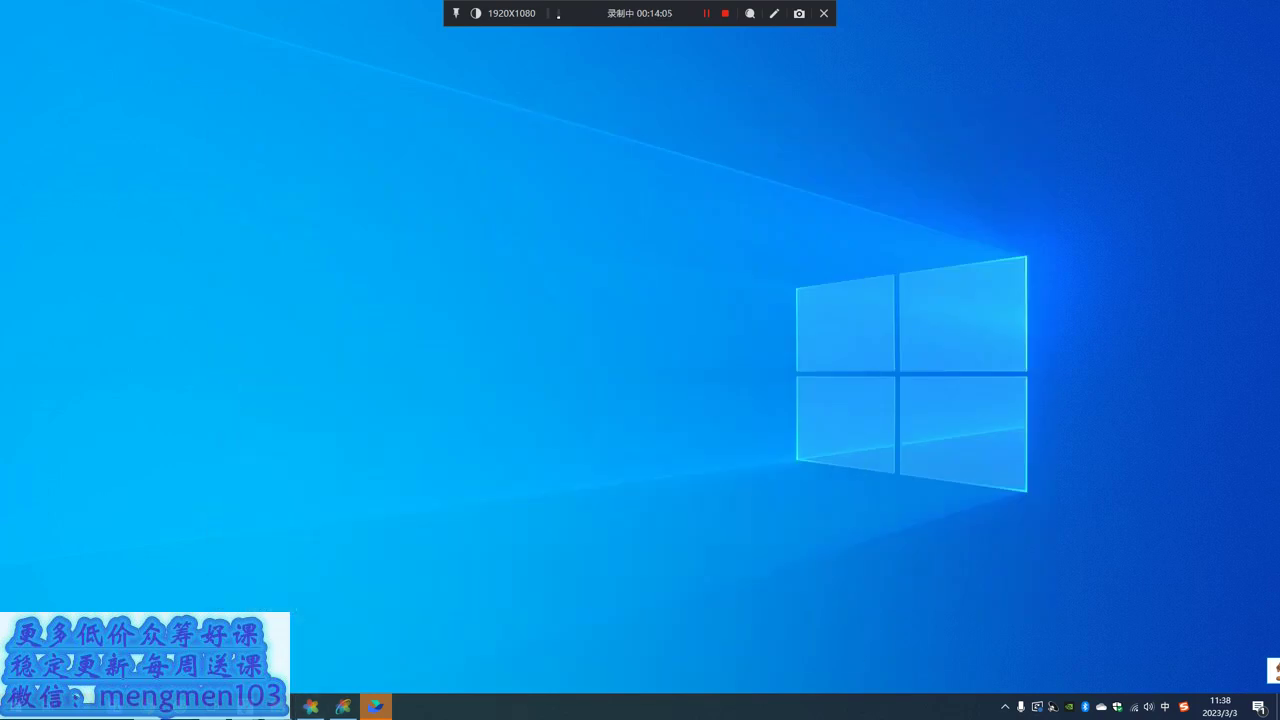
# - Bring up the 故事号视频制作 window and review its subtitle presets and the title text settings
pyautogui.click(247, 706)
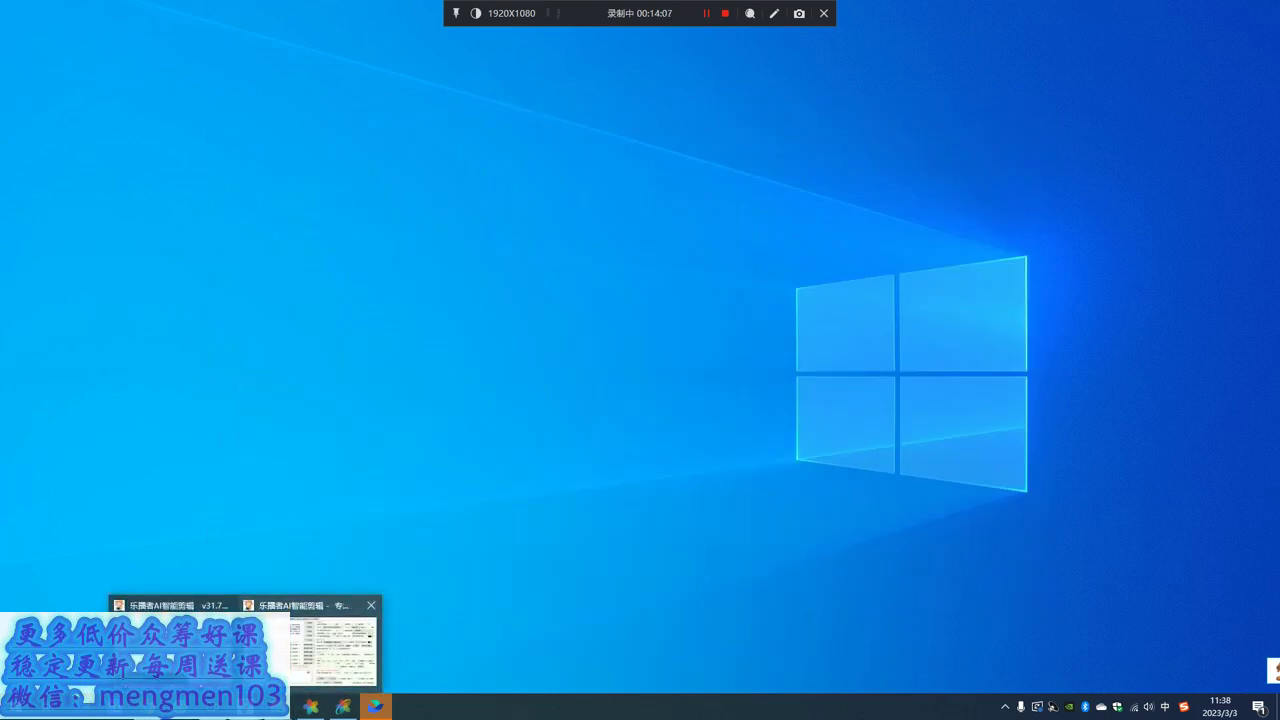
pyautogui.click(313, 647)
pyautogui.moveTo(250, 102); pyautogui.dragTo(432, 101)
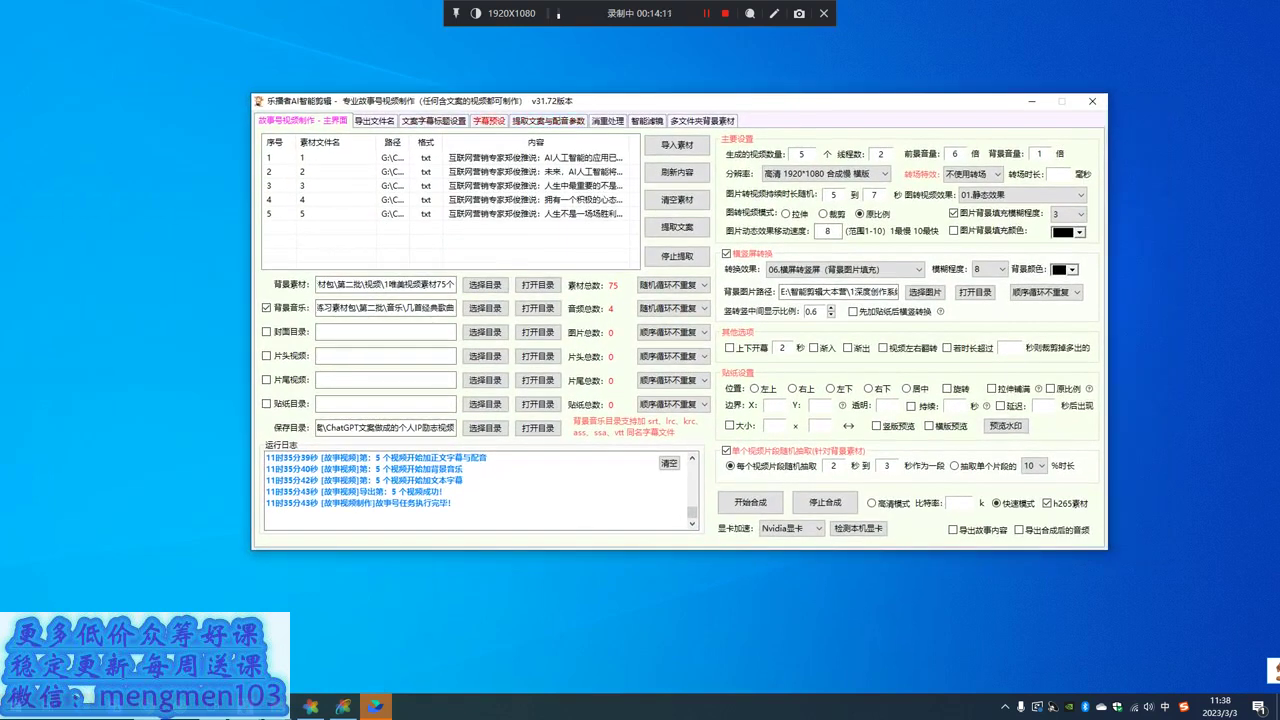
pyautogui.click(489, 121)
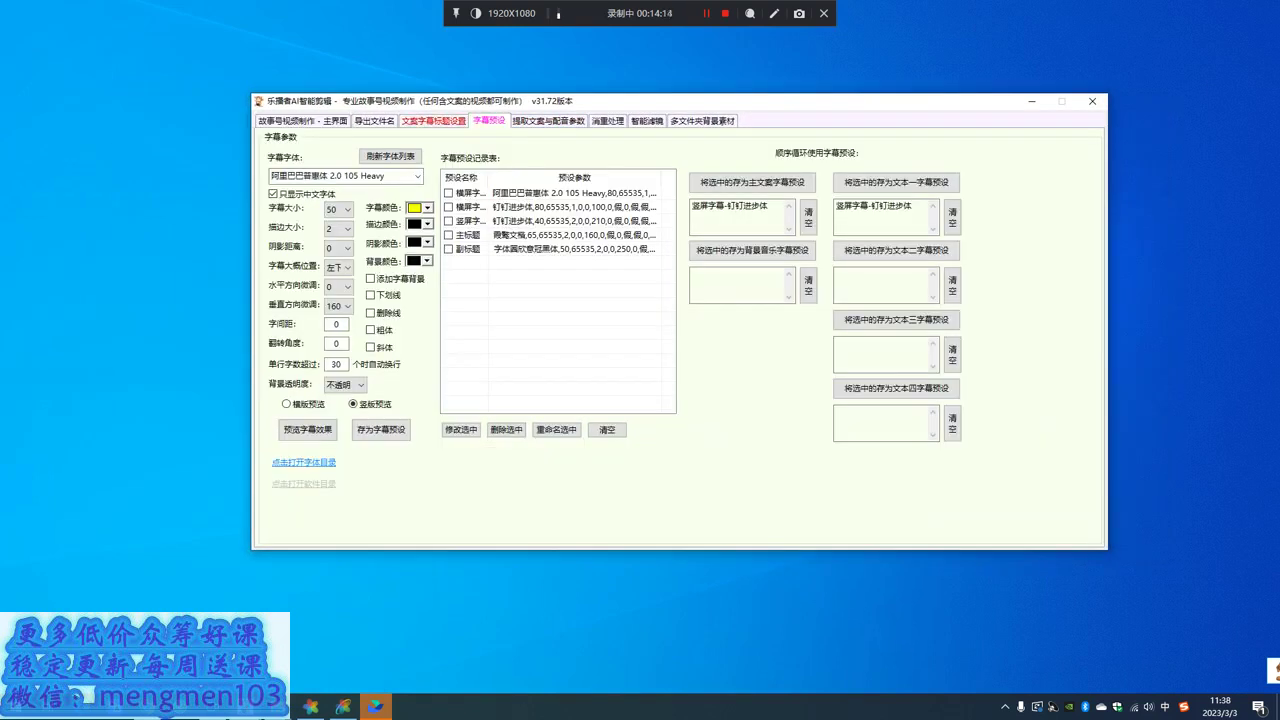
pyautogui.click(433, 120)
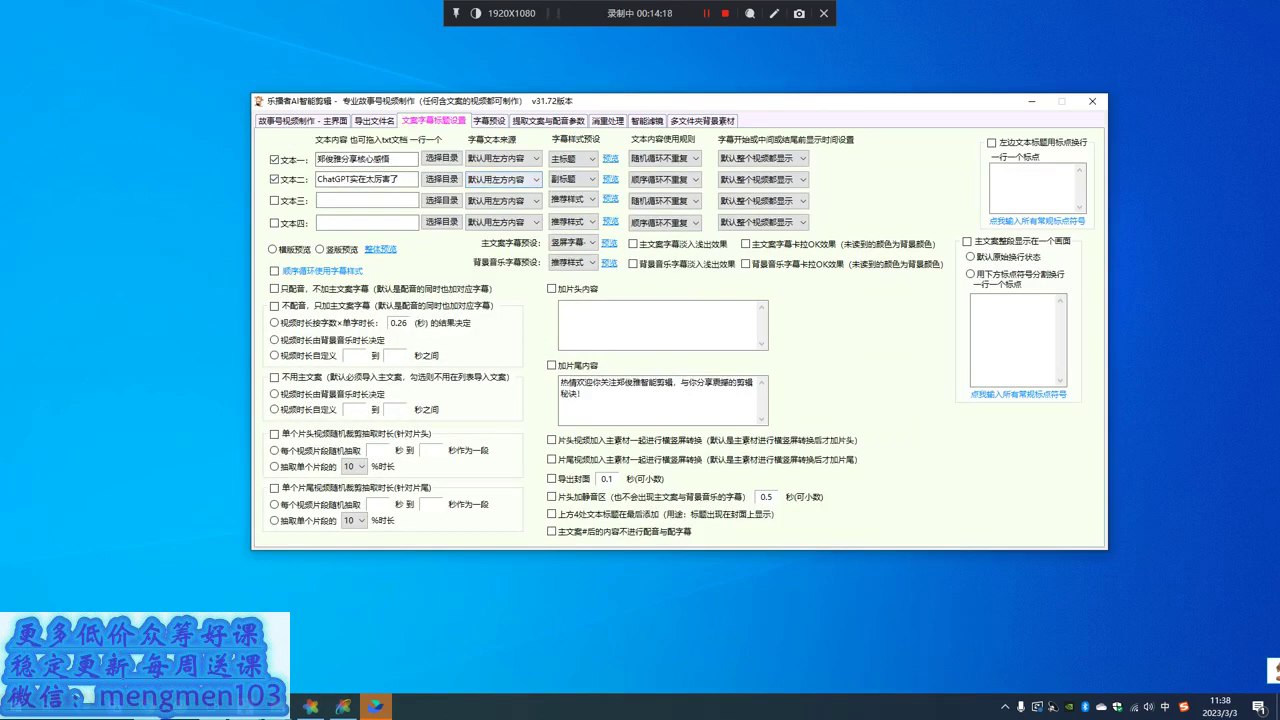
# - Play video 1 from the 第一批 folder, close the player, return to the parent folder and minimize the file window
pyautogui.click(278, 707)
pyautogui.click(350, 650)
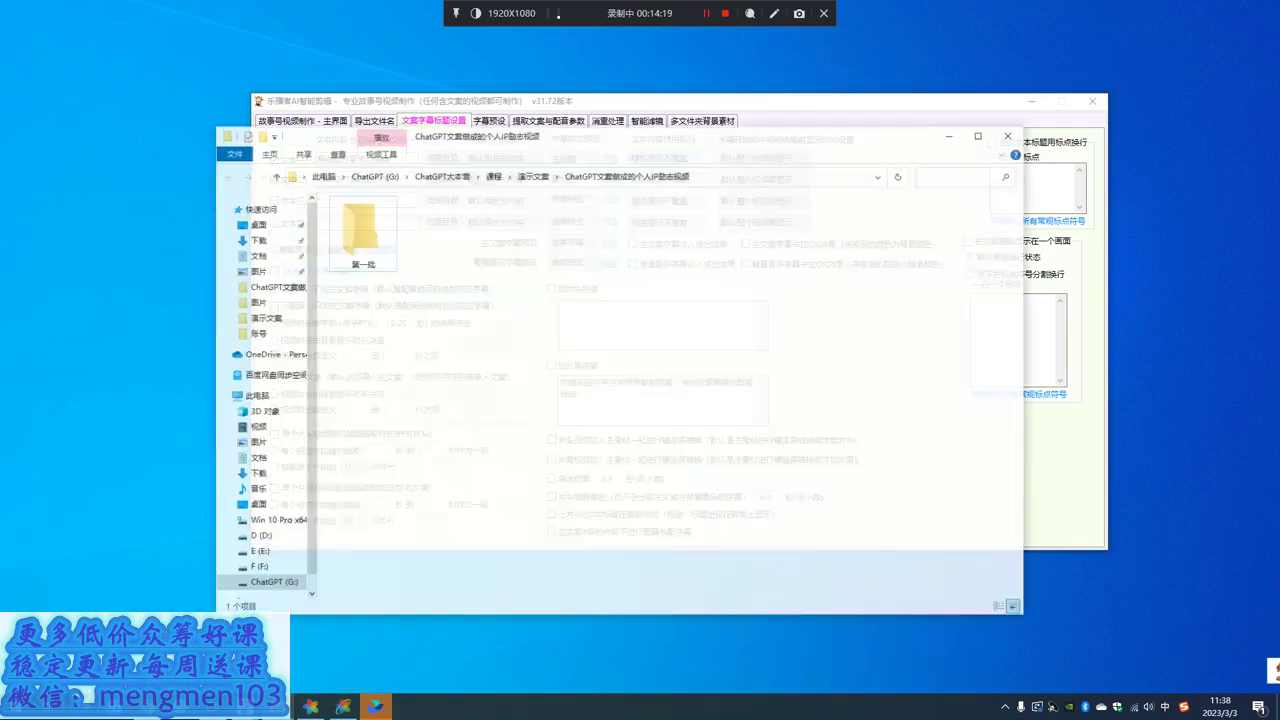
pyautogui.doubleClick(357, 222)
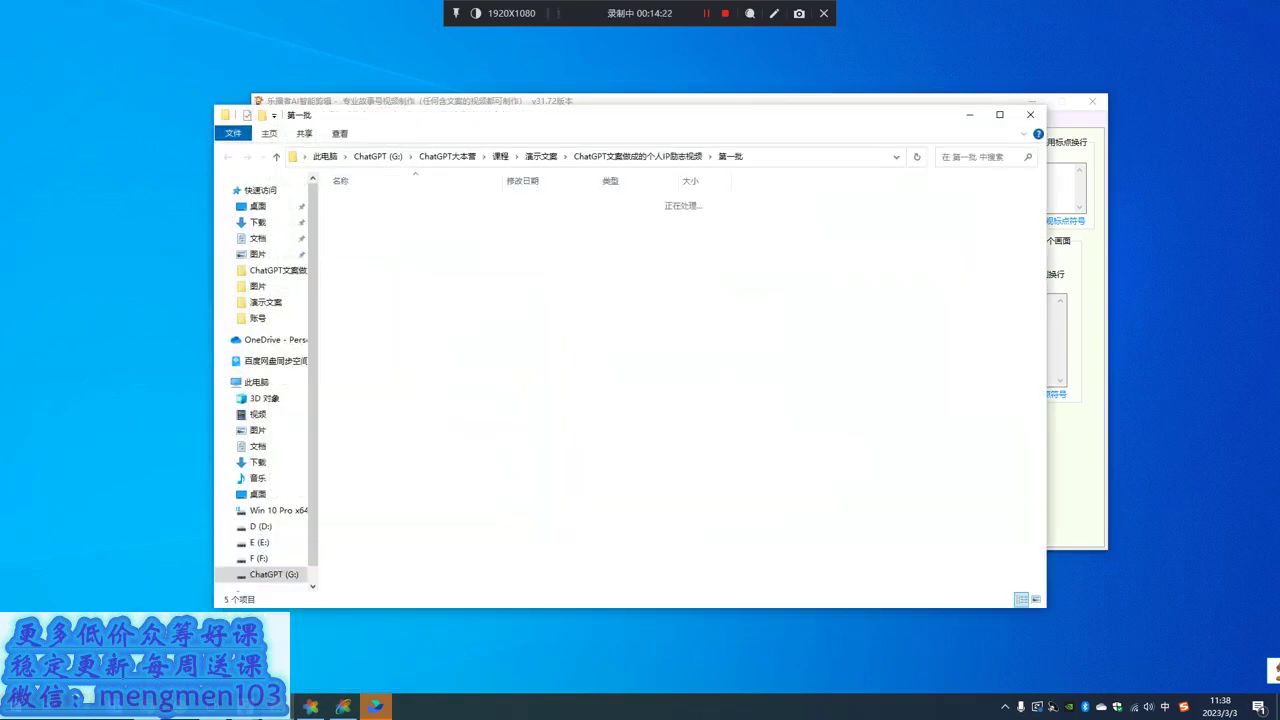
pyautogui.click(365, 214)
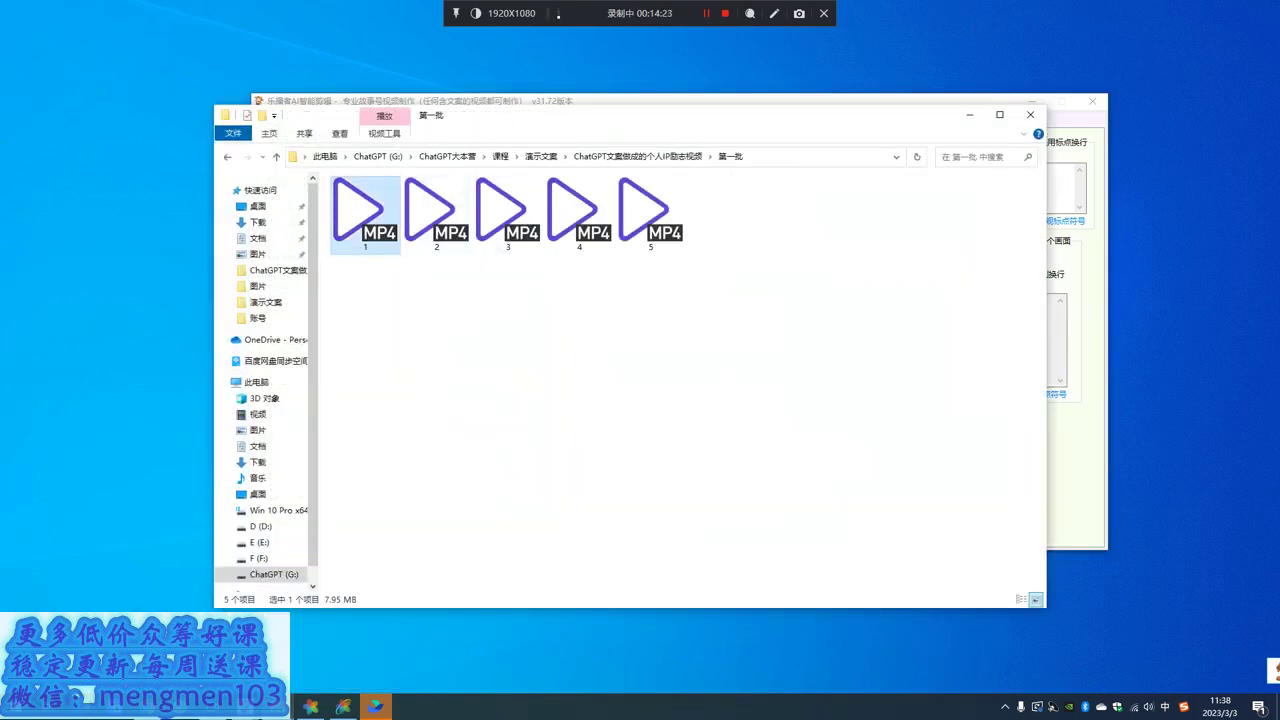
pyautogui.doubleClick(365, 214)
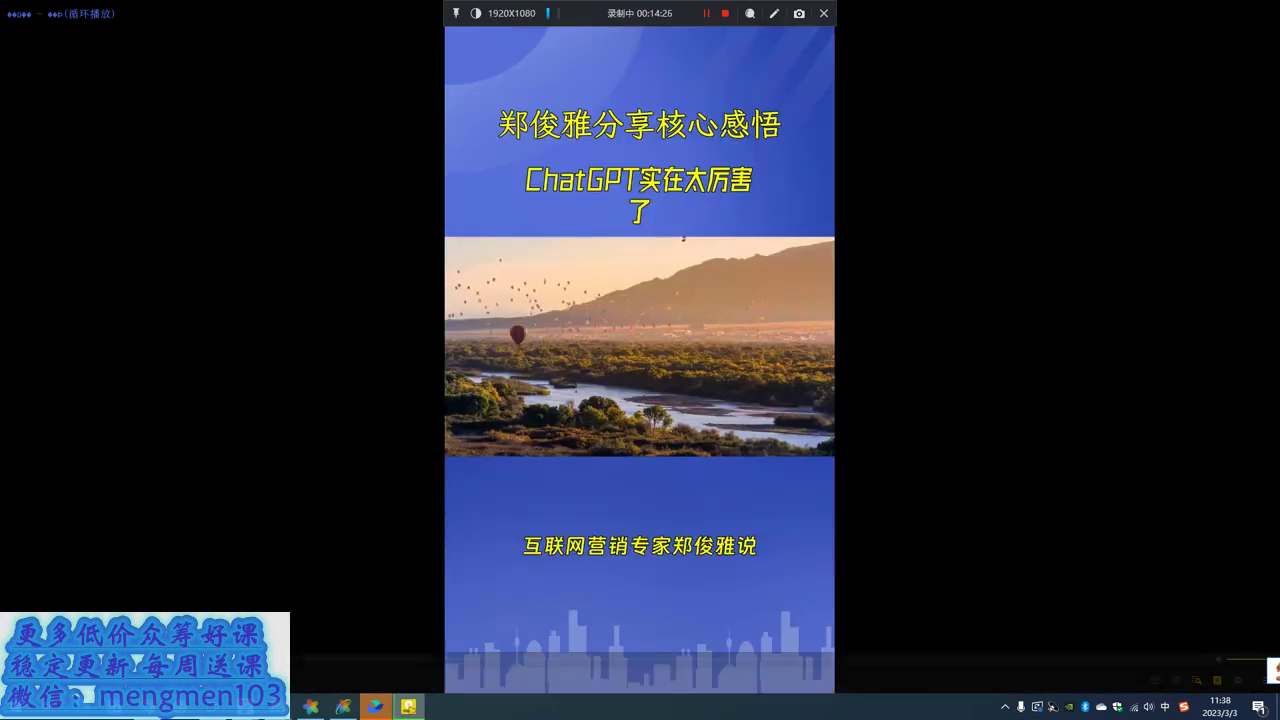
pyautogui.press('space')
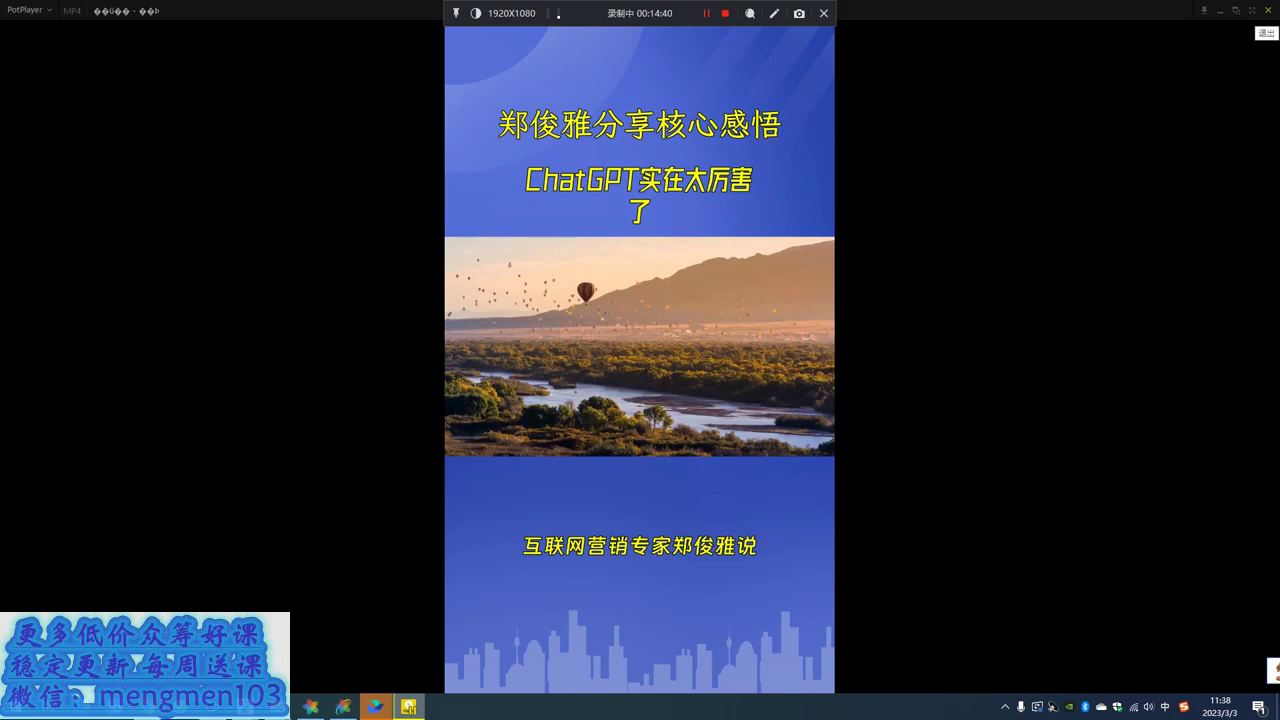
pyautogui.click(1268, 10)
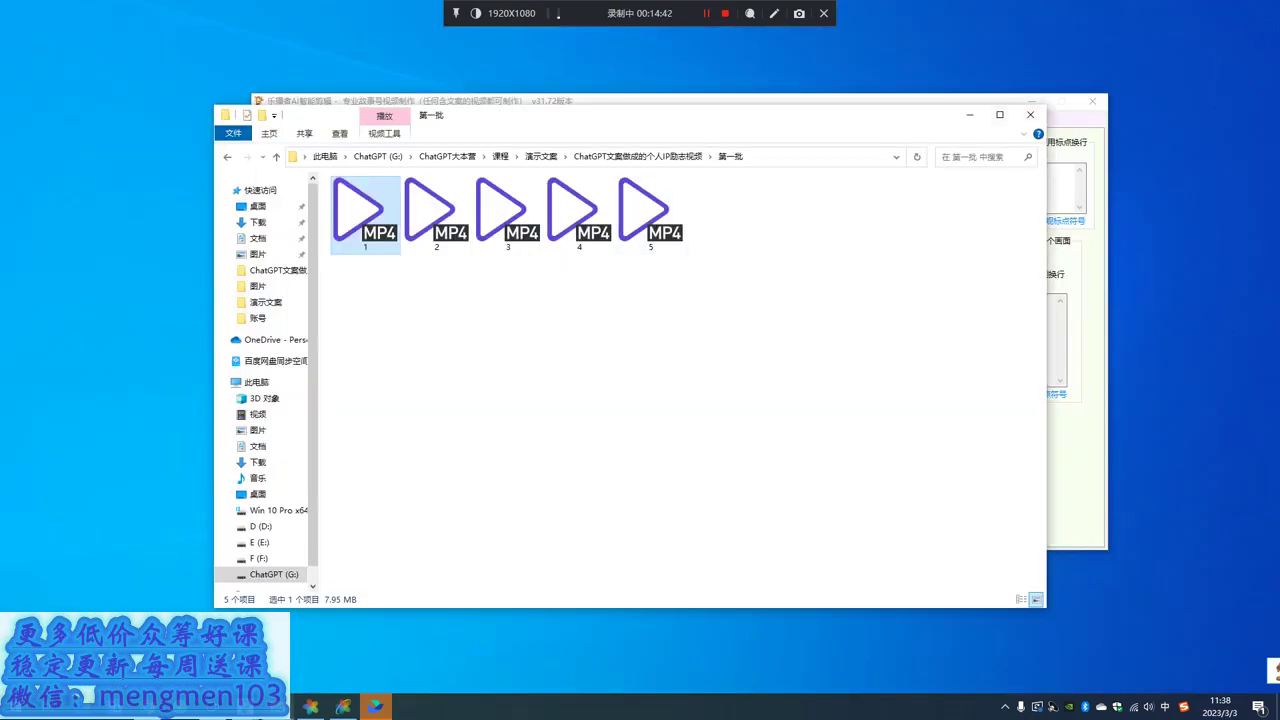
pyautogui.click(638, 157)
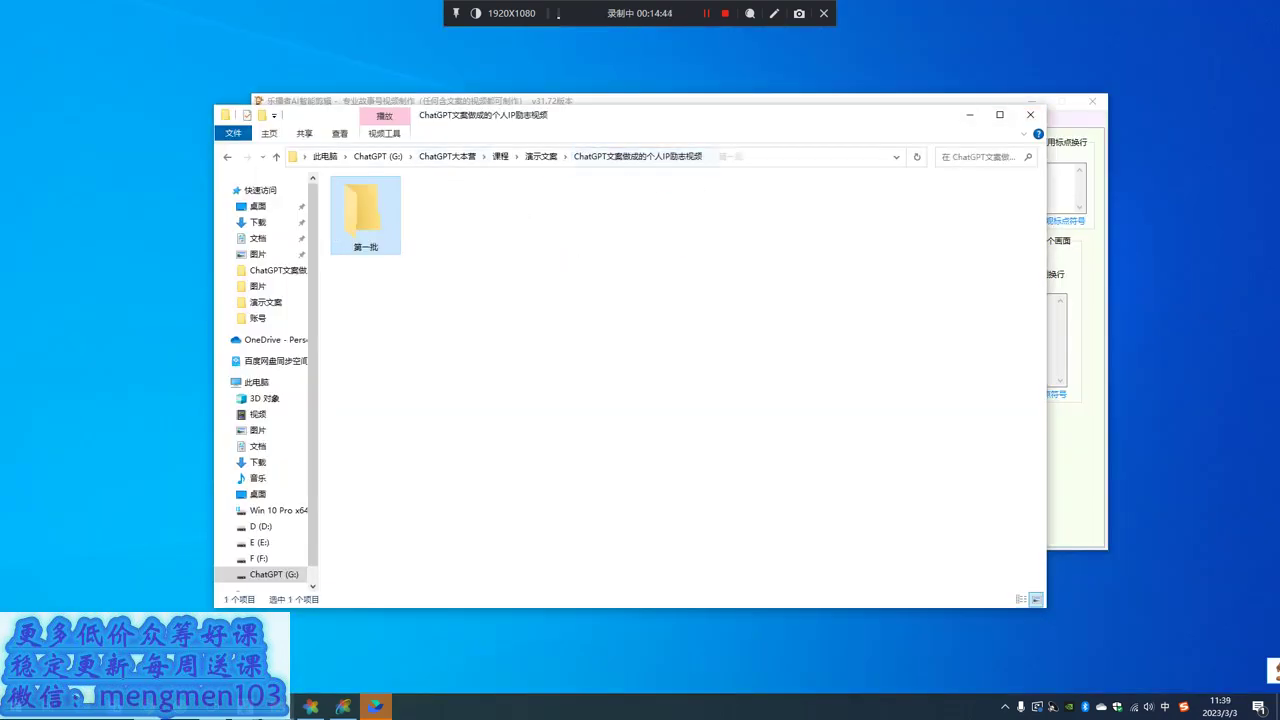
pyautogui.click(970, 115)
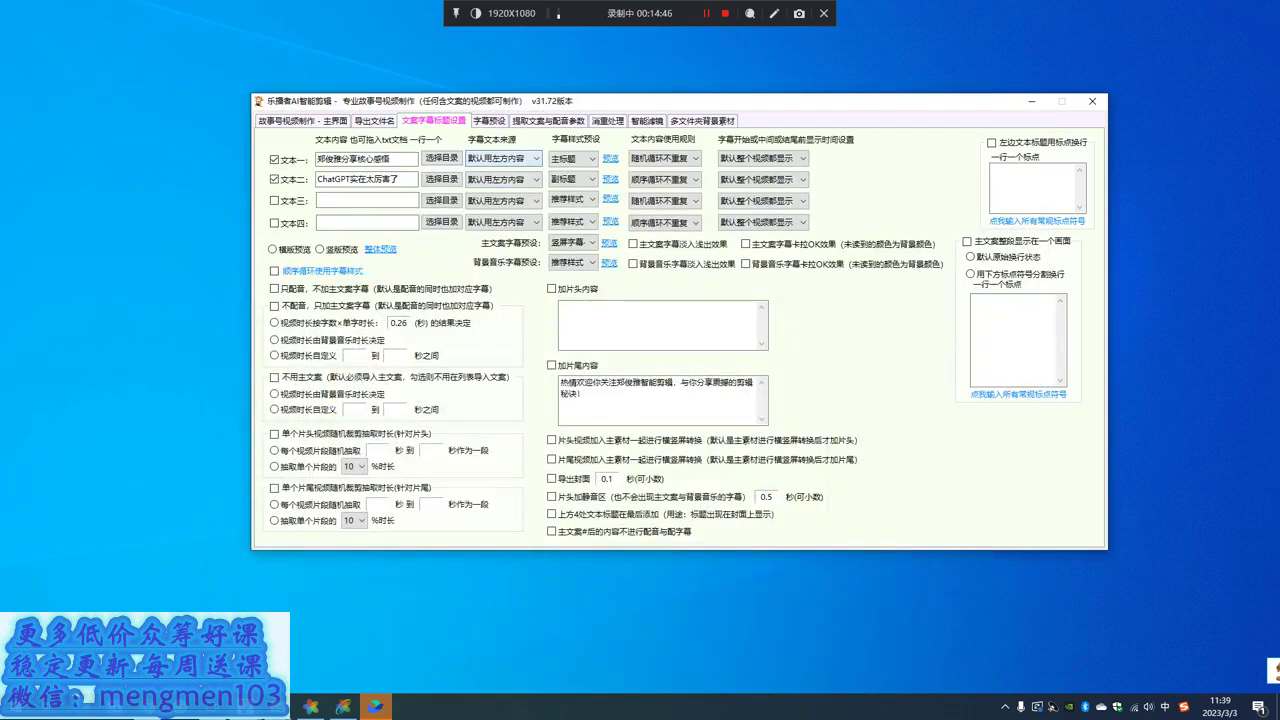
# - Set the foreground volume (前景音量) to 10 times in the main video production settings
pyautogui.click(303, 121)
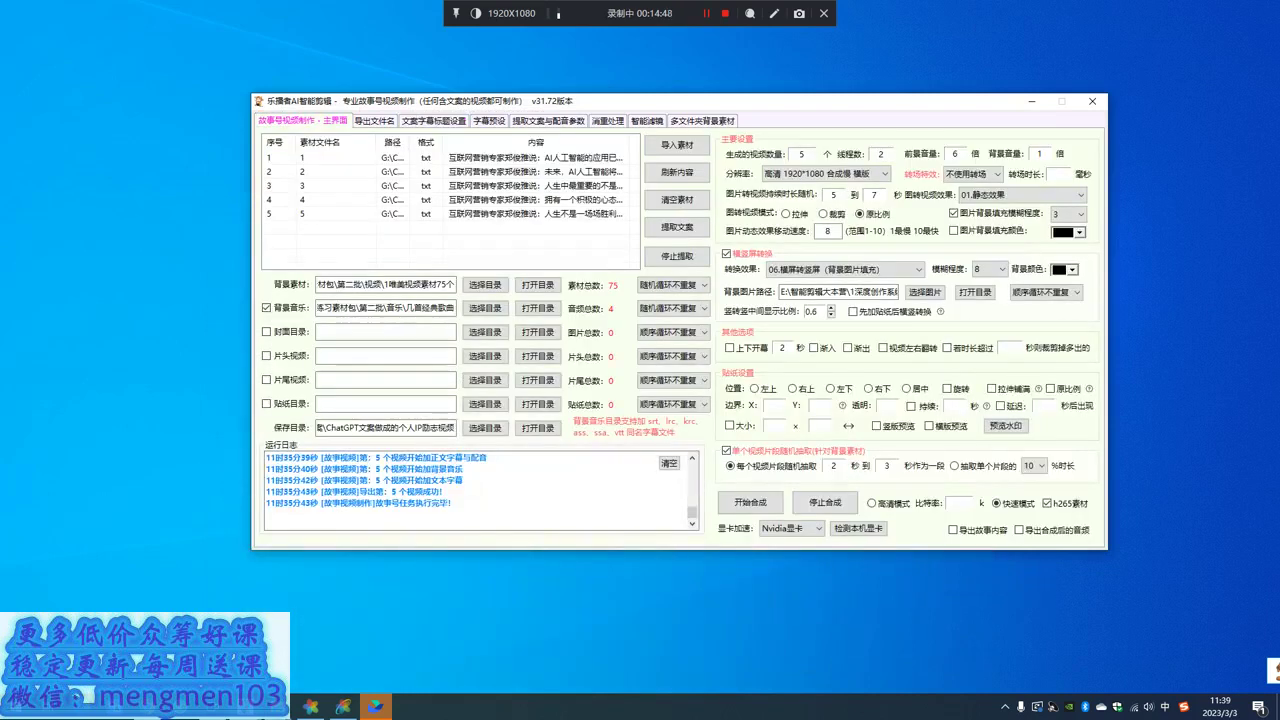
pyautogui.doubleClick(954, 154)
pyautogui.write('10')
pyautogui.doubleClick(1039, 154)
pyautogui.doubleClick(955, 154)
pyautogui.doubleClick(1039, 154)
# - Widen the preset name column, then change the 副标题 subtitle preset to font size 42 and submit the modification
pyautogui.click(433, 120)
pyautogui.click(489, 120)
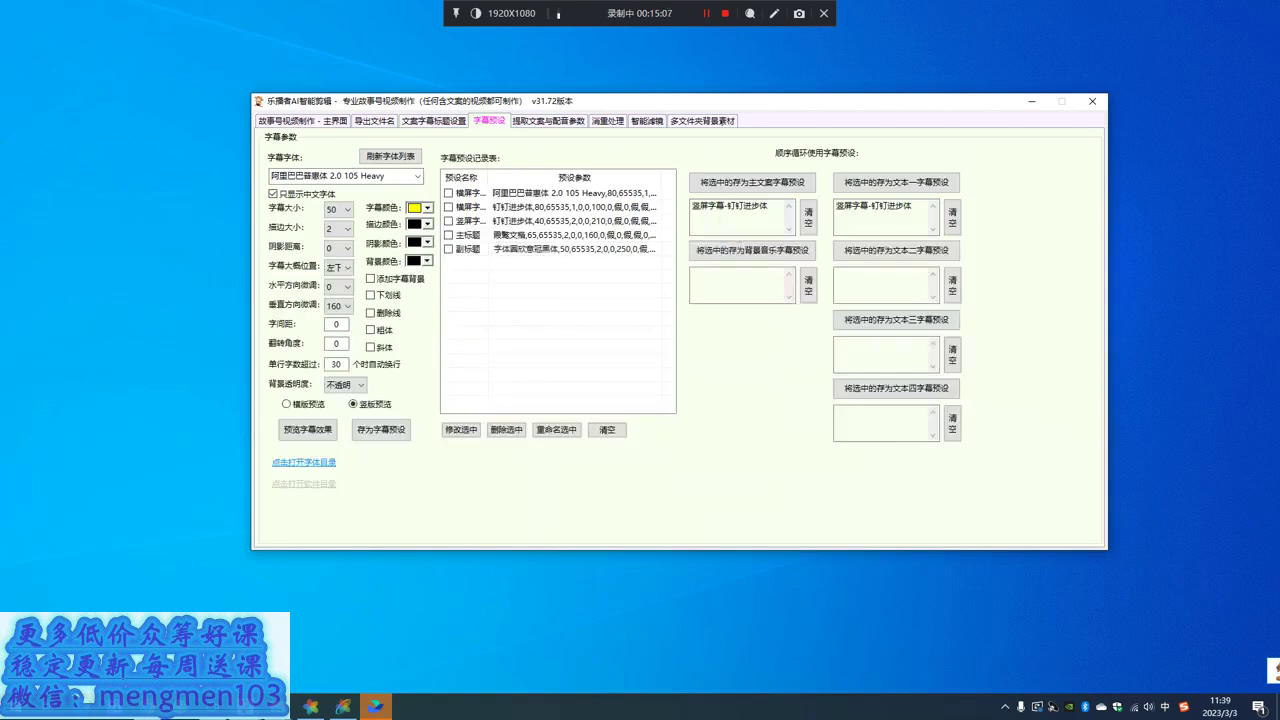
pyautogui.moveTo(488, 177); pyautogui.dragTo(537, 177)
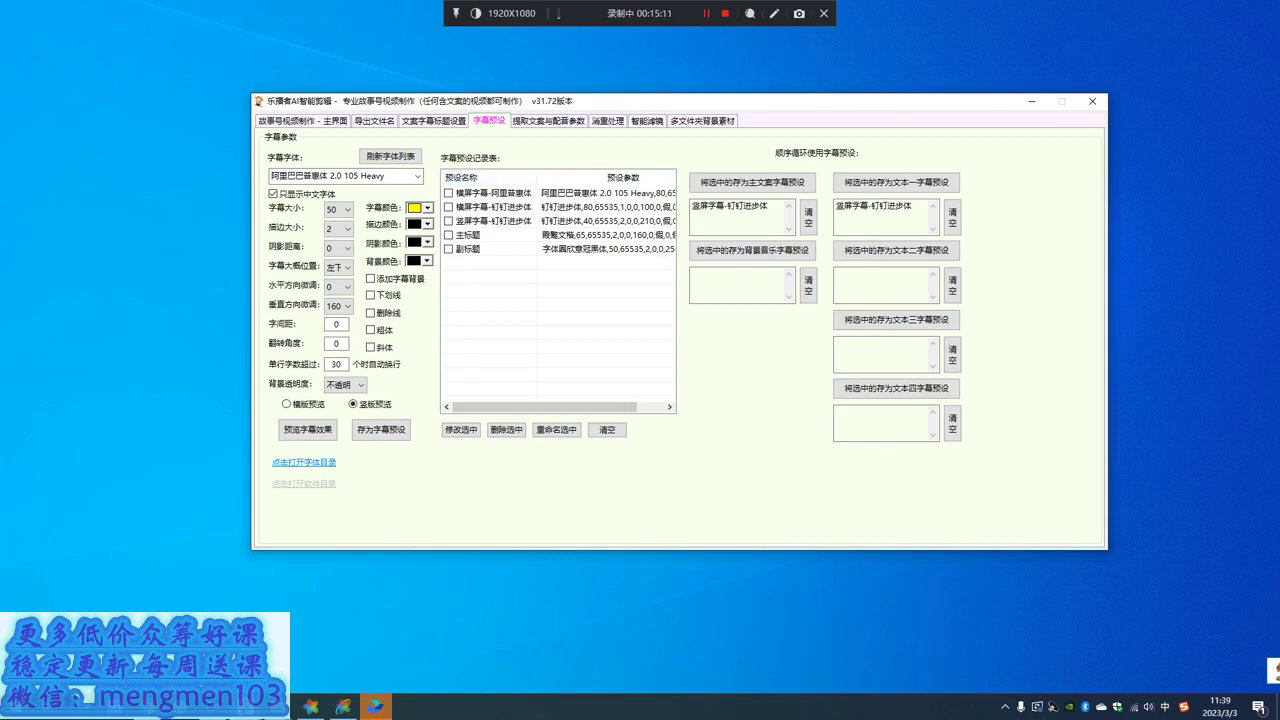
pyautogui.click(492, 235)
pyautogui.click(490, 249)
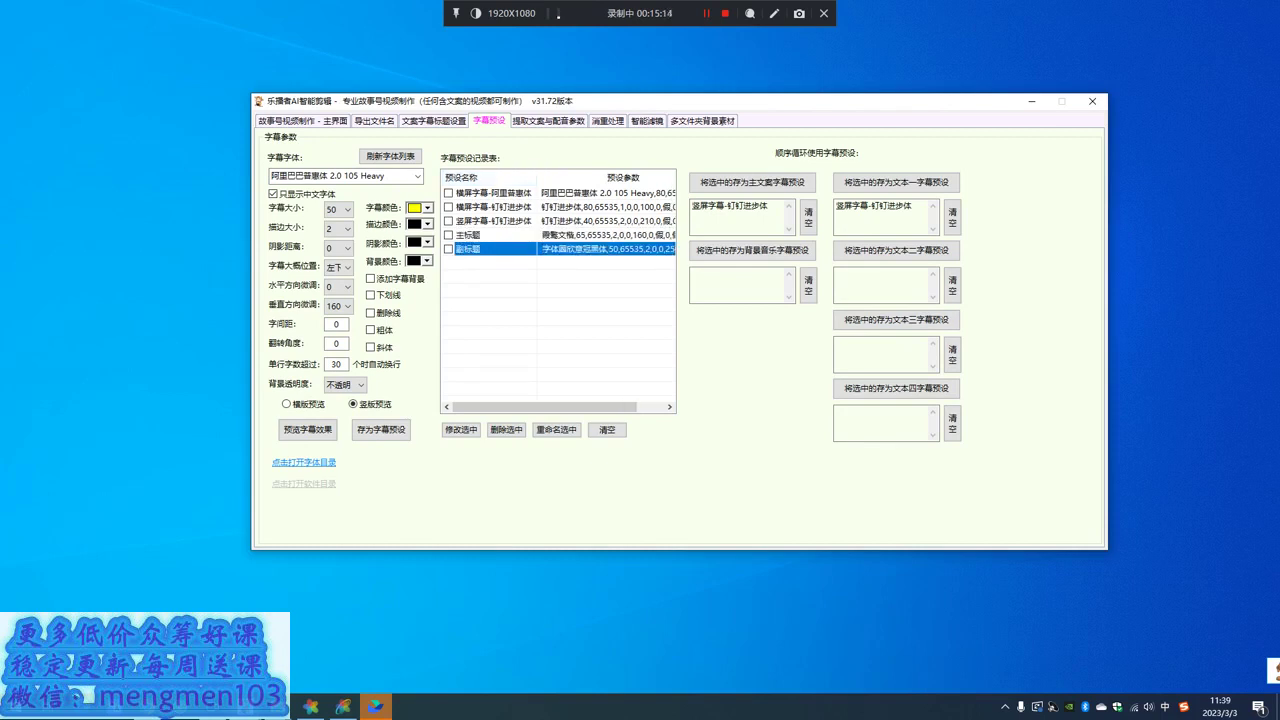
pyautogui.click(460, 429)
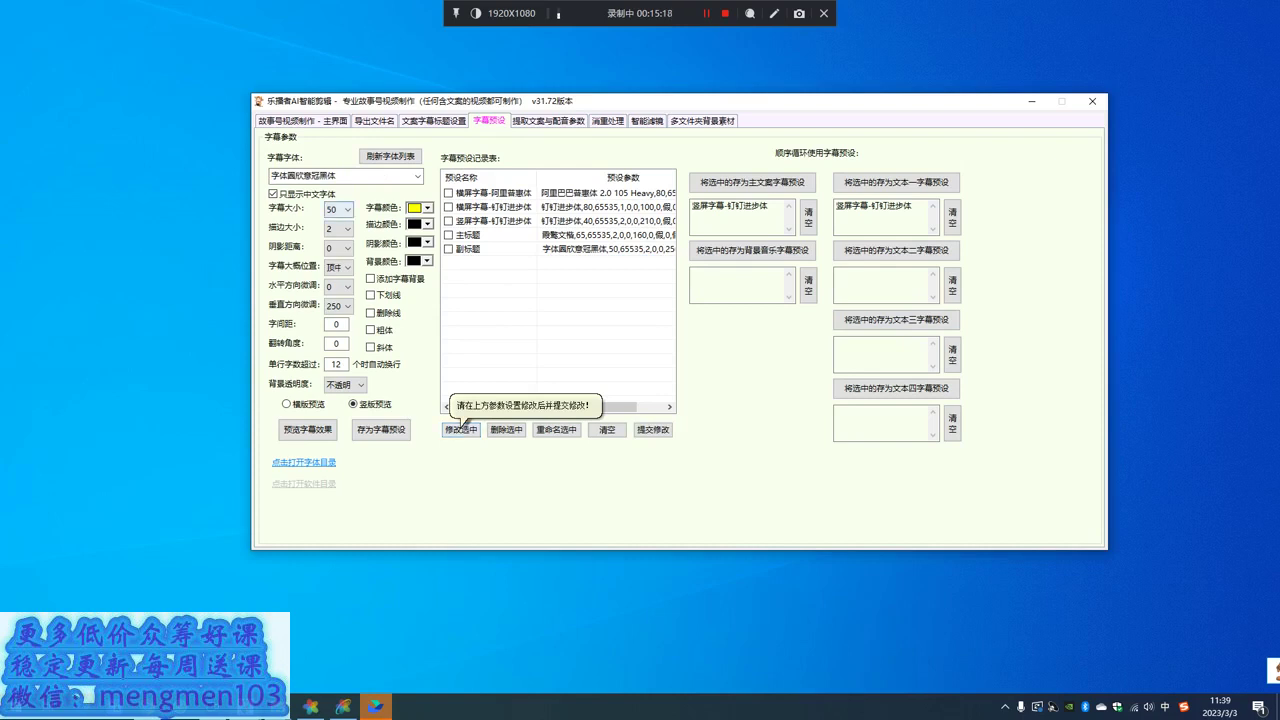
pyautogui.click(340, 209)
pyautogui.scroll(2, 333, 380)
pyautogui.scroll(1, 333, 276)
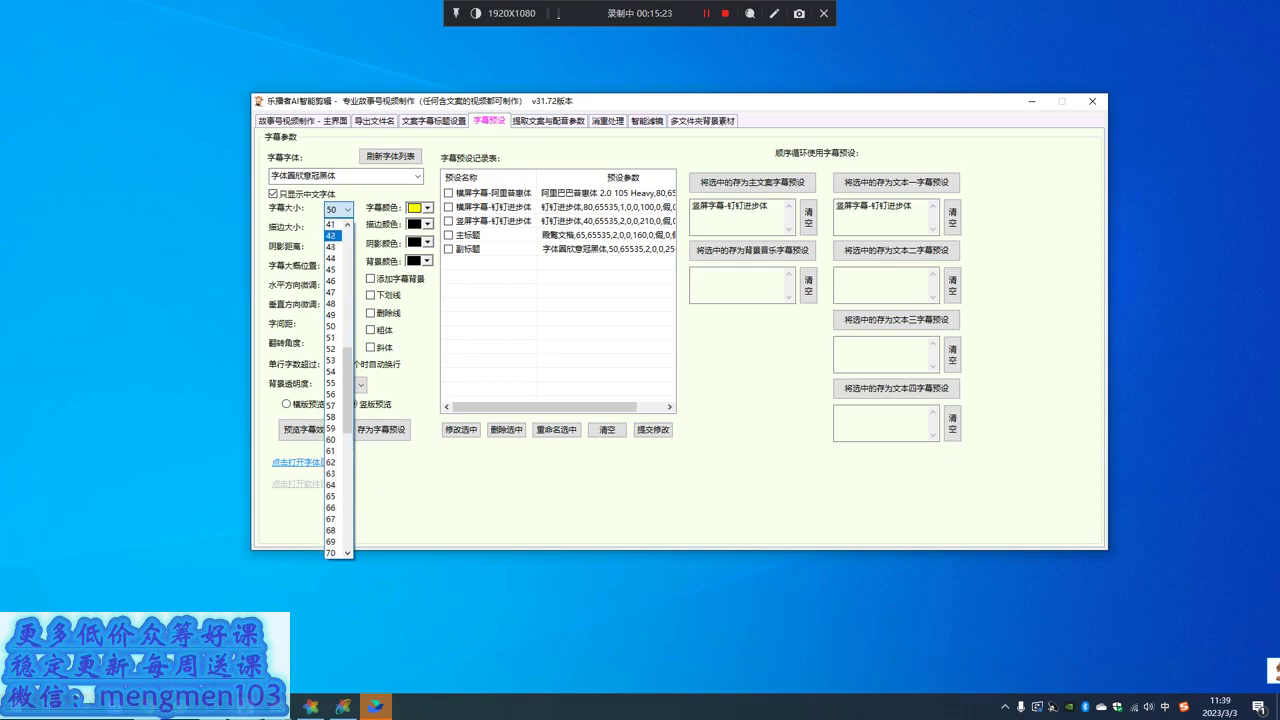
pyautogui.click(332, 236)
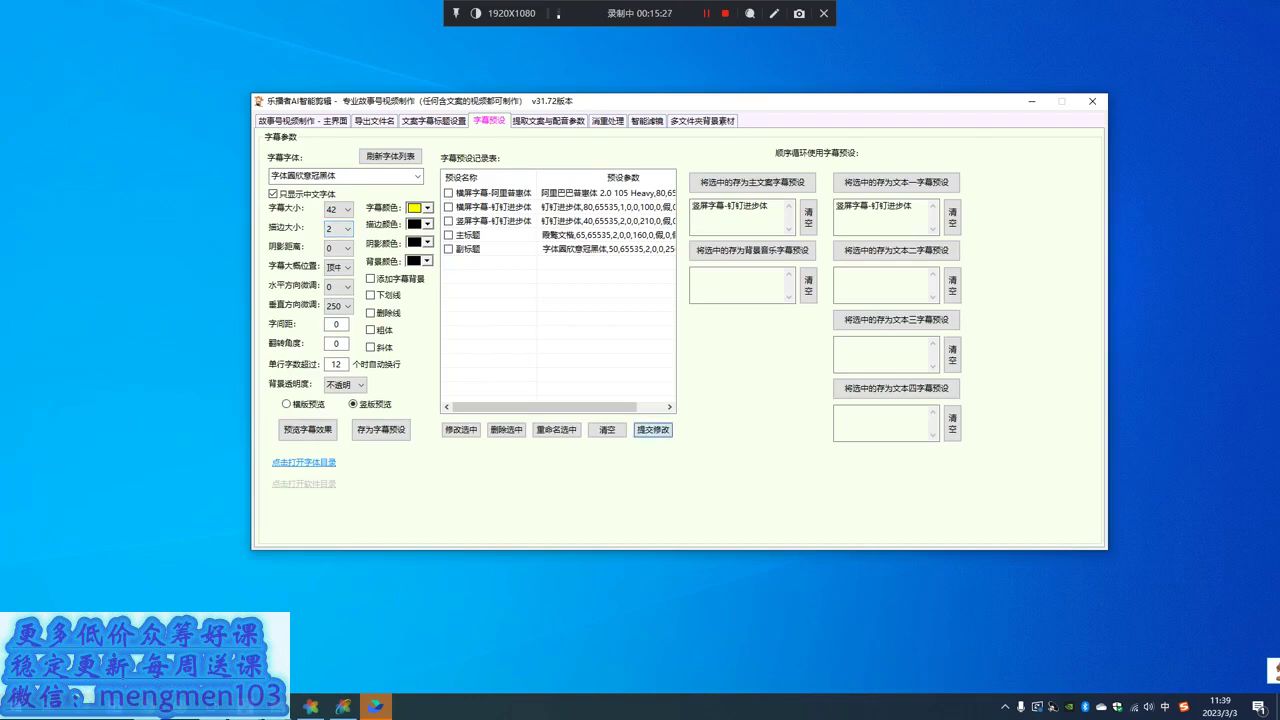
pyautogui.click(653, 429)
# - Change the 竖屏字幕-钉钉进步体 preset to wrap lines after 20 characters with font size 38, and submit the modification
pyautogui.click(494, 221)
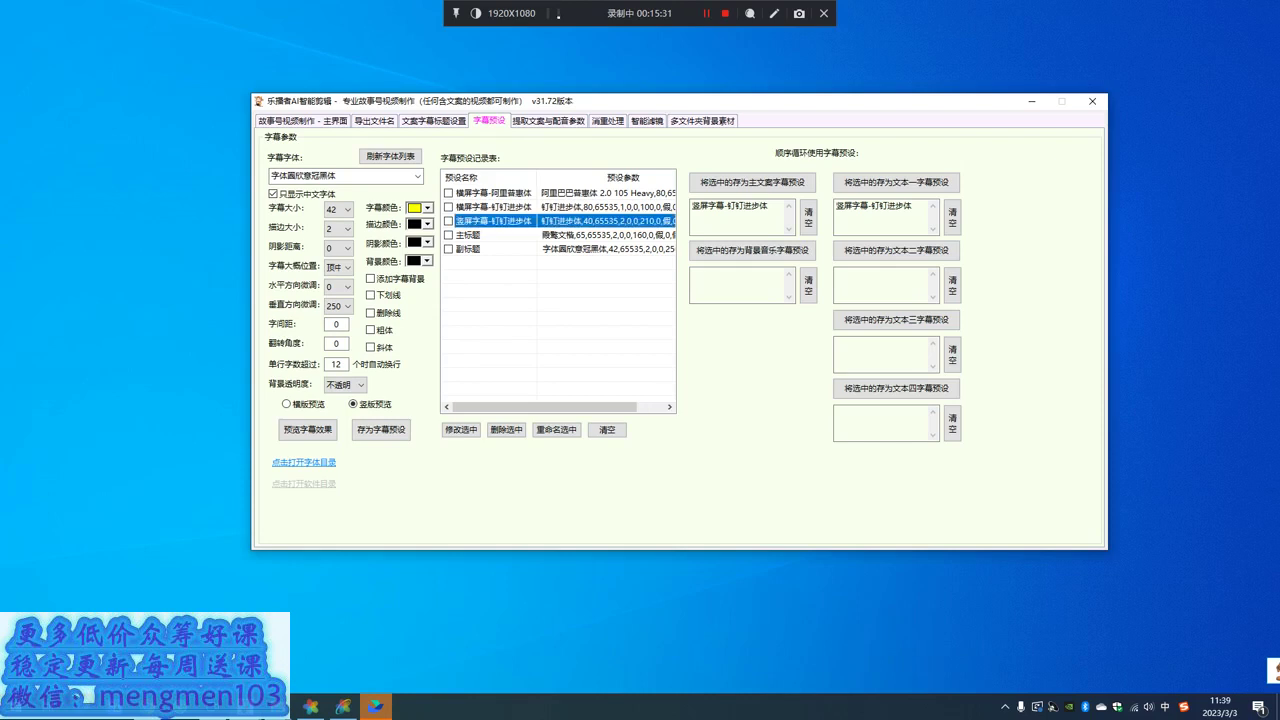
pyautogui.click(461, 429)
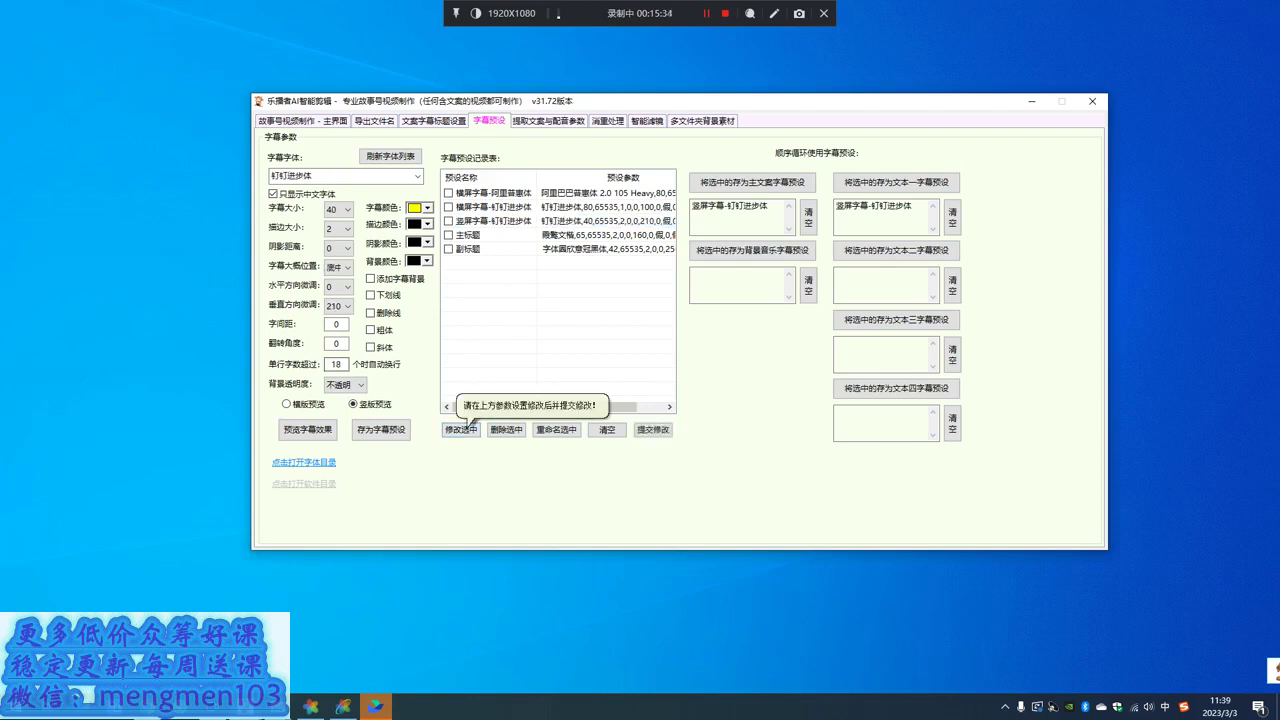
pyautogui.doubleClick(336, 364)
pyautogui.write('20')
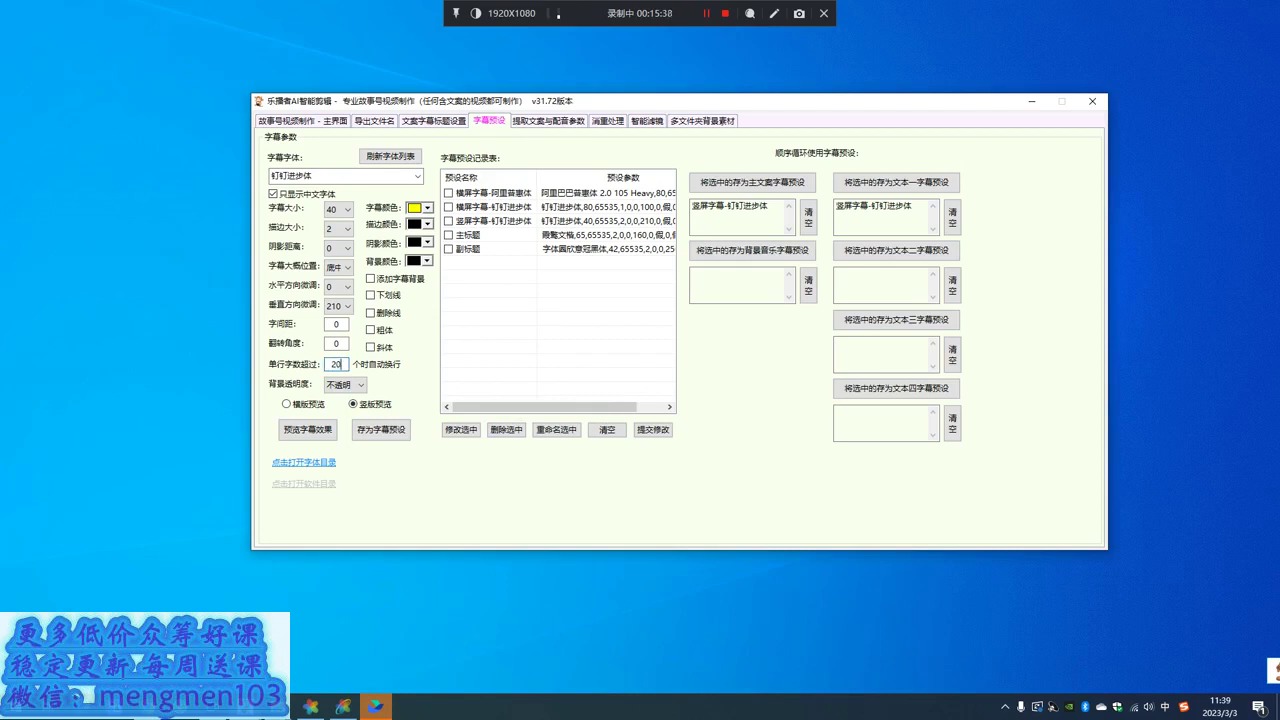
pyautogui.click(338, 209)
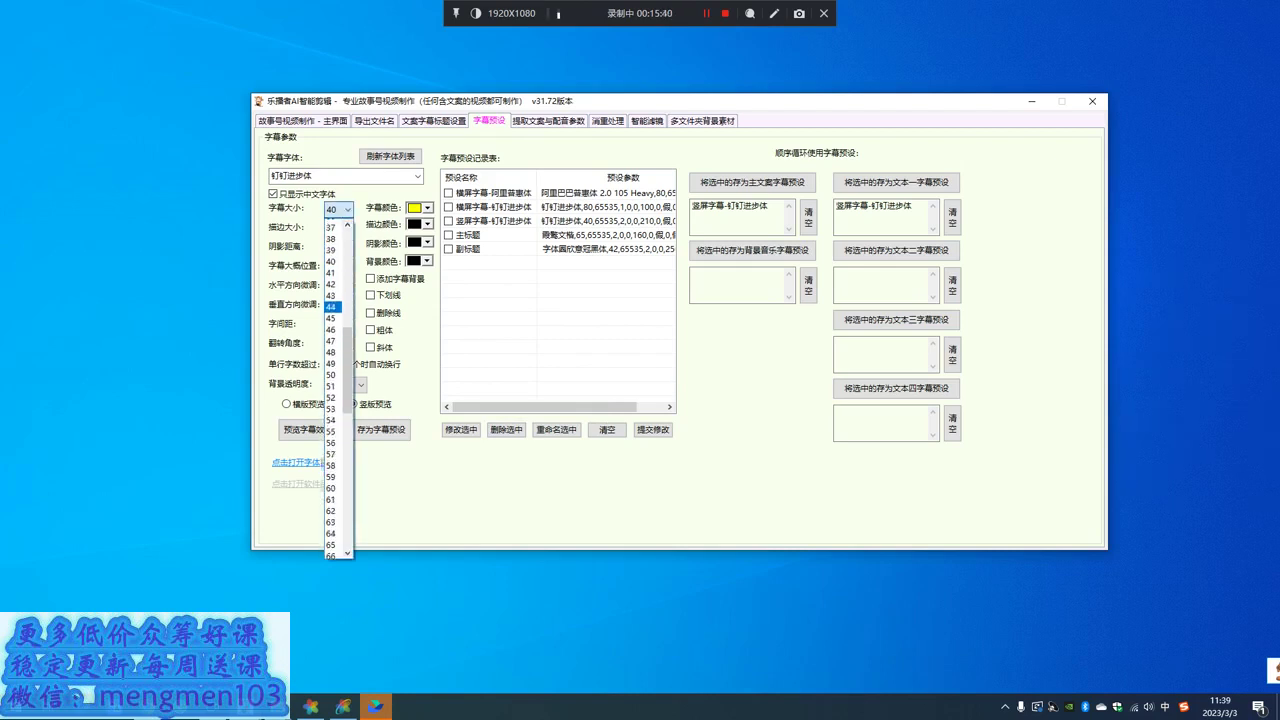
pyautogui.click(331, 269)
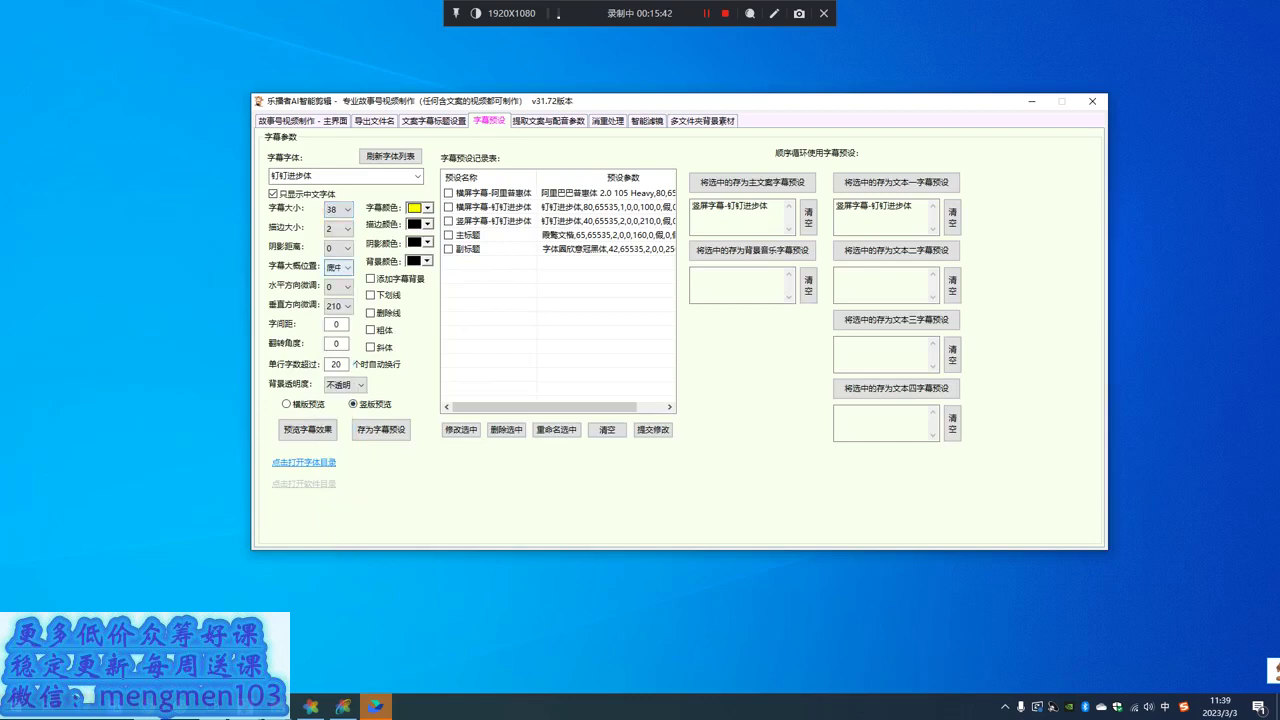
pyautogui.click(652, 429)
# - Set the thread count (线程数) to 3 in the main settings and start synthesizing the videos
pyautogui.click(302, 120)
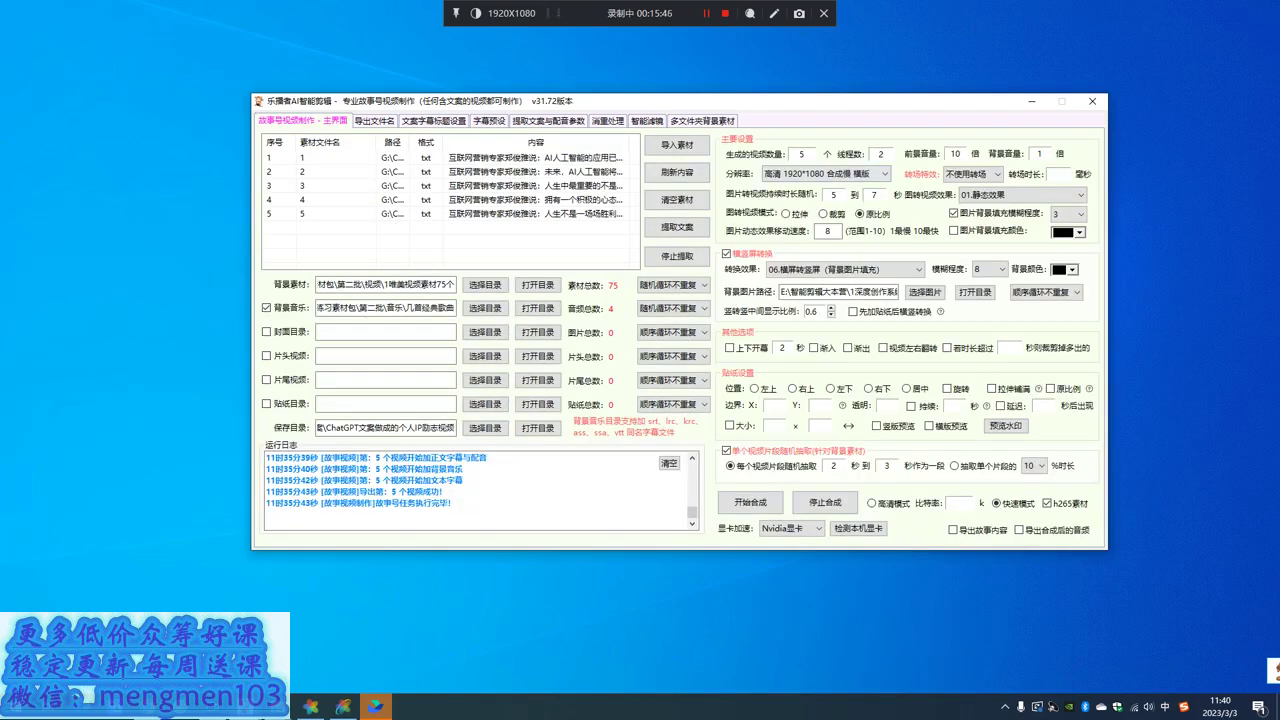
pyautogui.moveTo(640, 101); pyautogui.dragTo(581, 106)
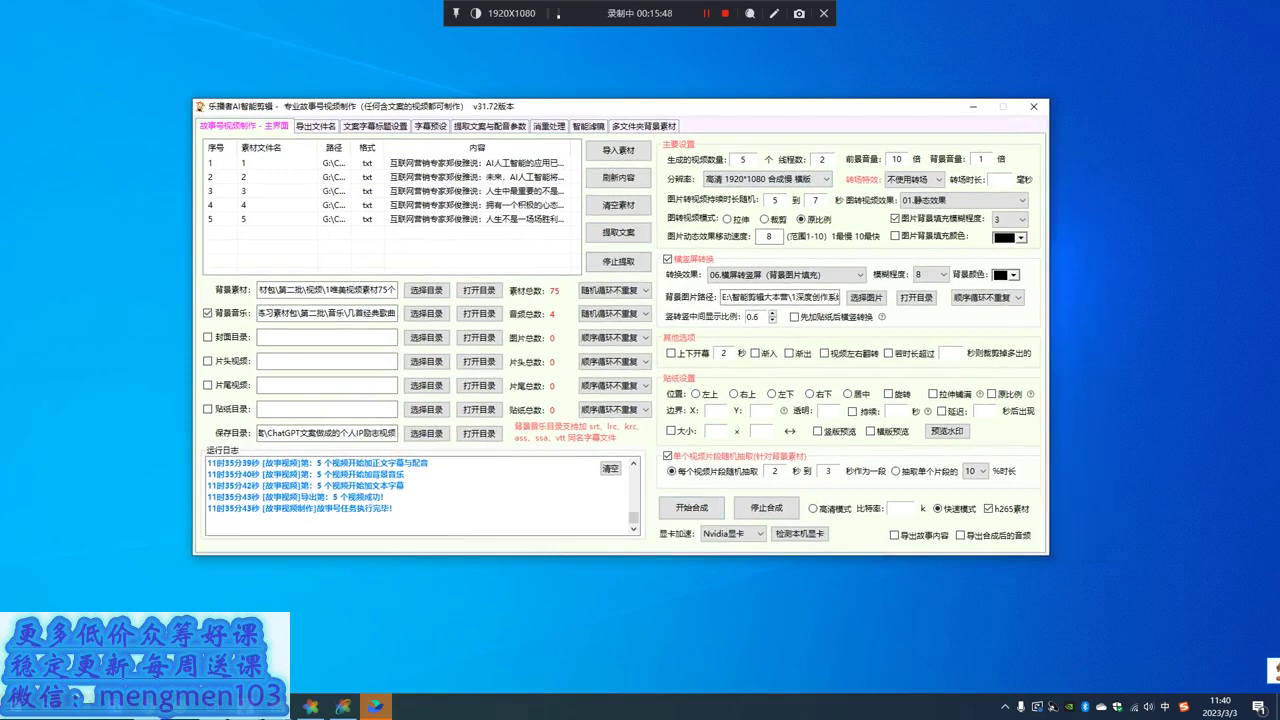
pyautogui.doubleClick(822, 160)
pyautogui.write('3')
pyautogui.click(690, 507)
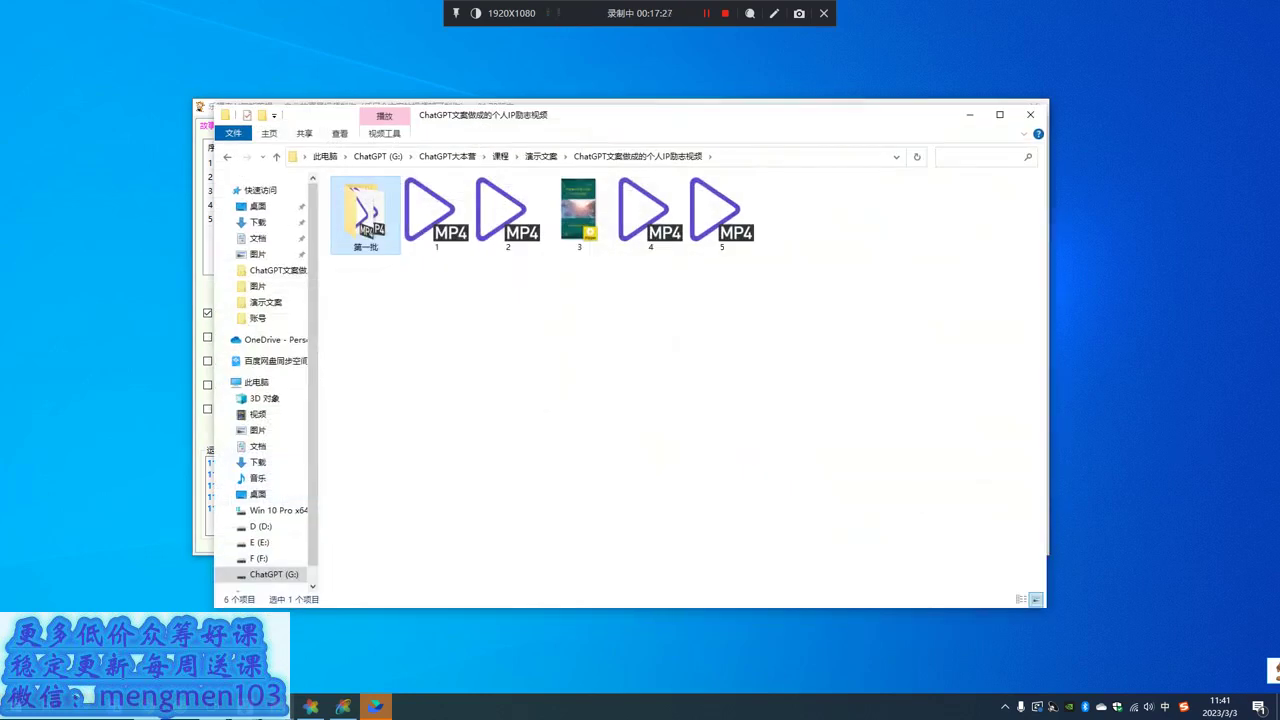
# - Play the newly generated video 1 in the output folder to check its subtitles and sound, then close the player
pyautogui.click(640, 400)
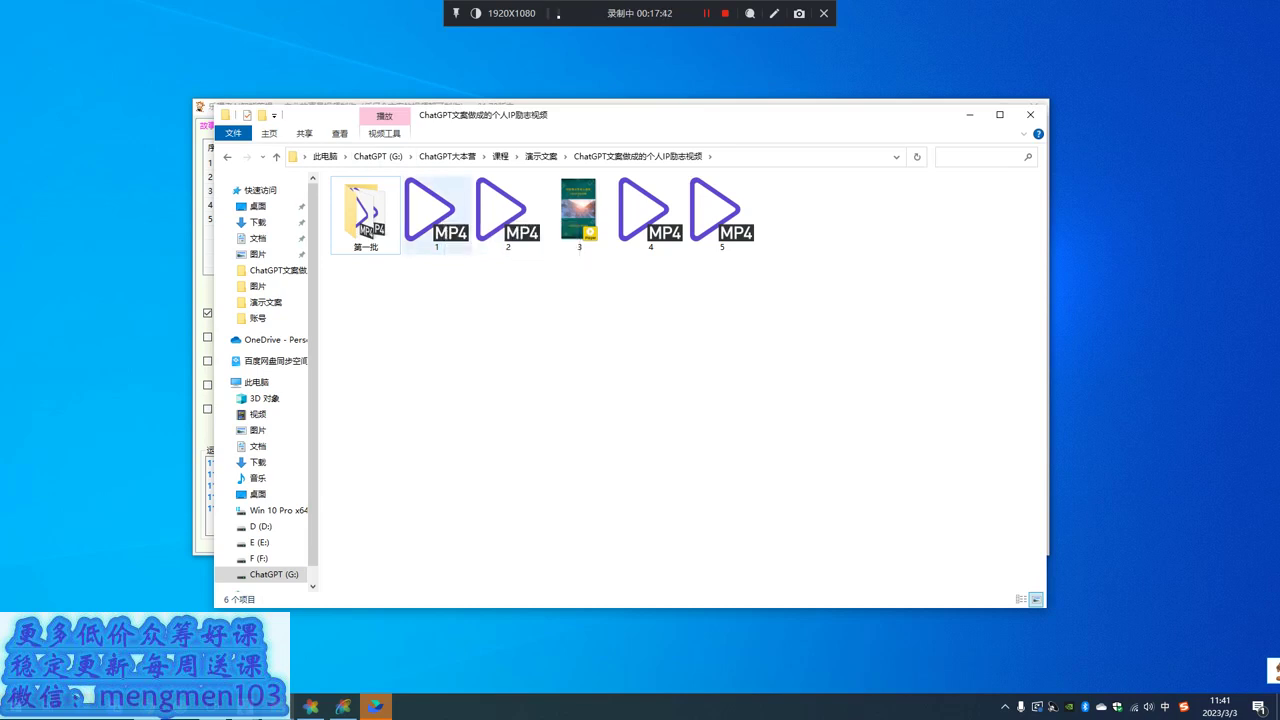
pyautogui.click(437, 216)
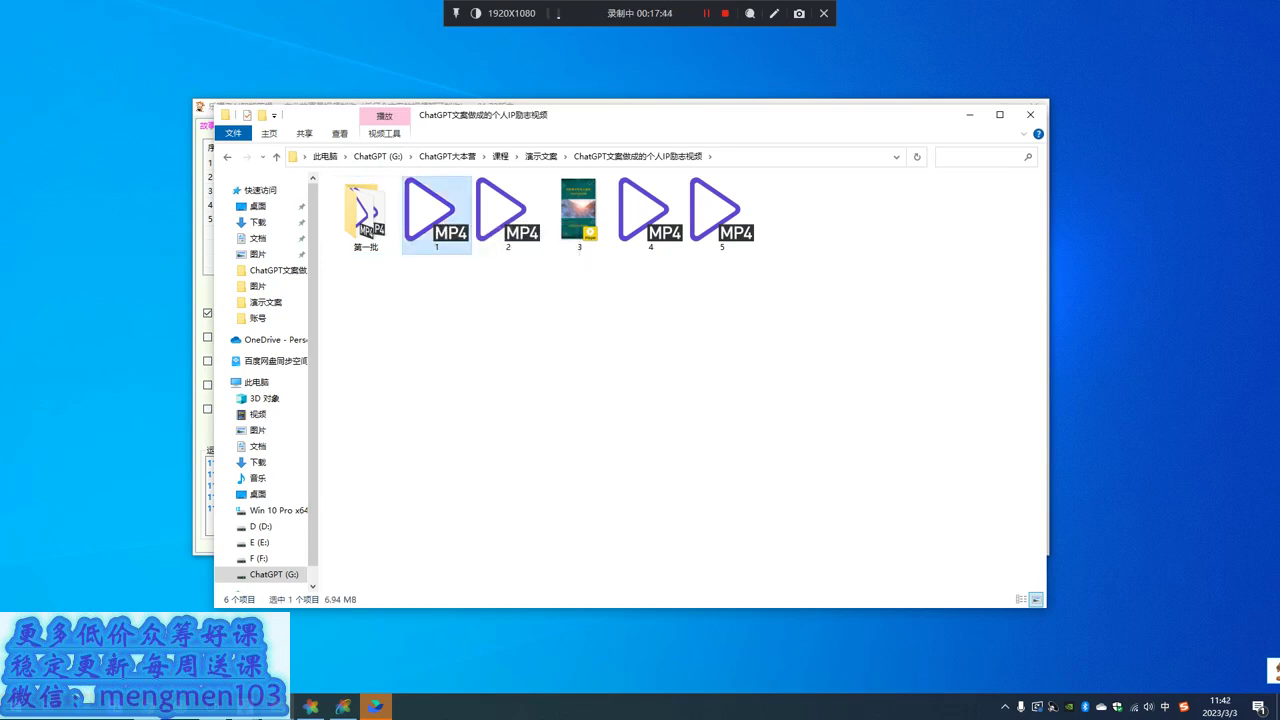
pyautogui.doubleClick(437, 216)
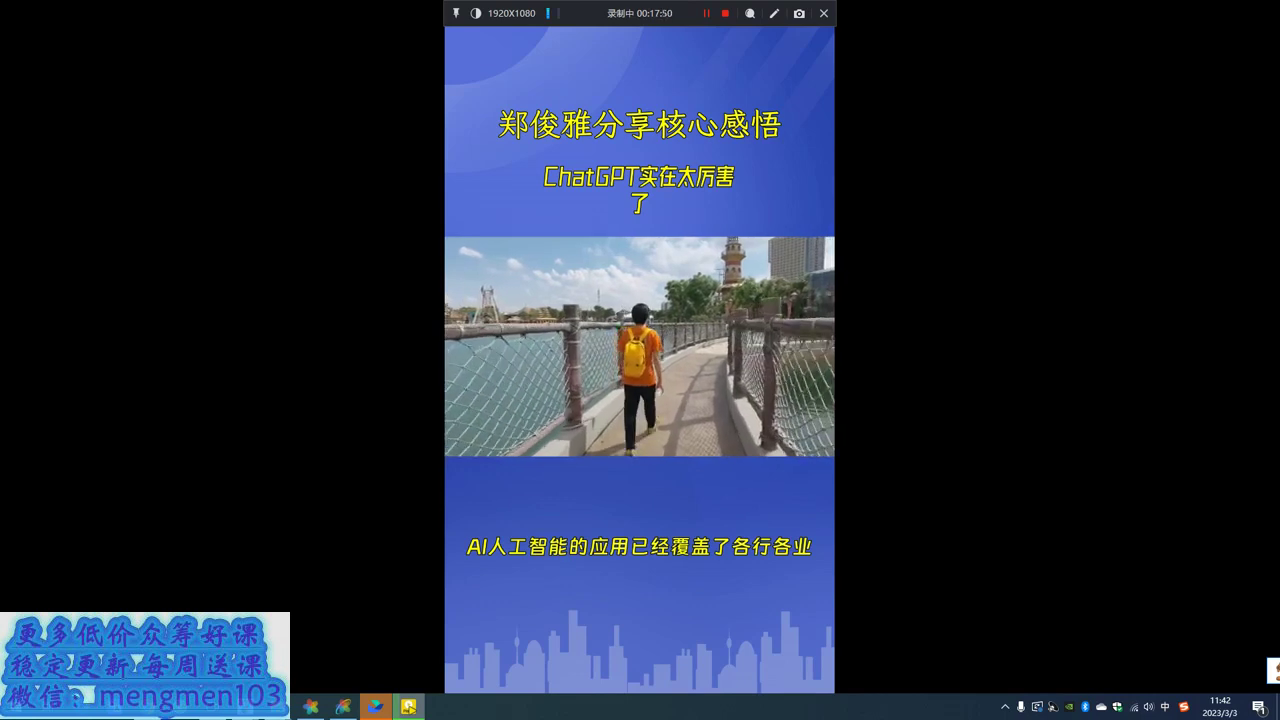
pyautogui.press('space')
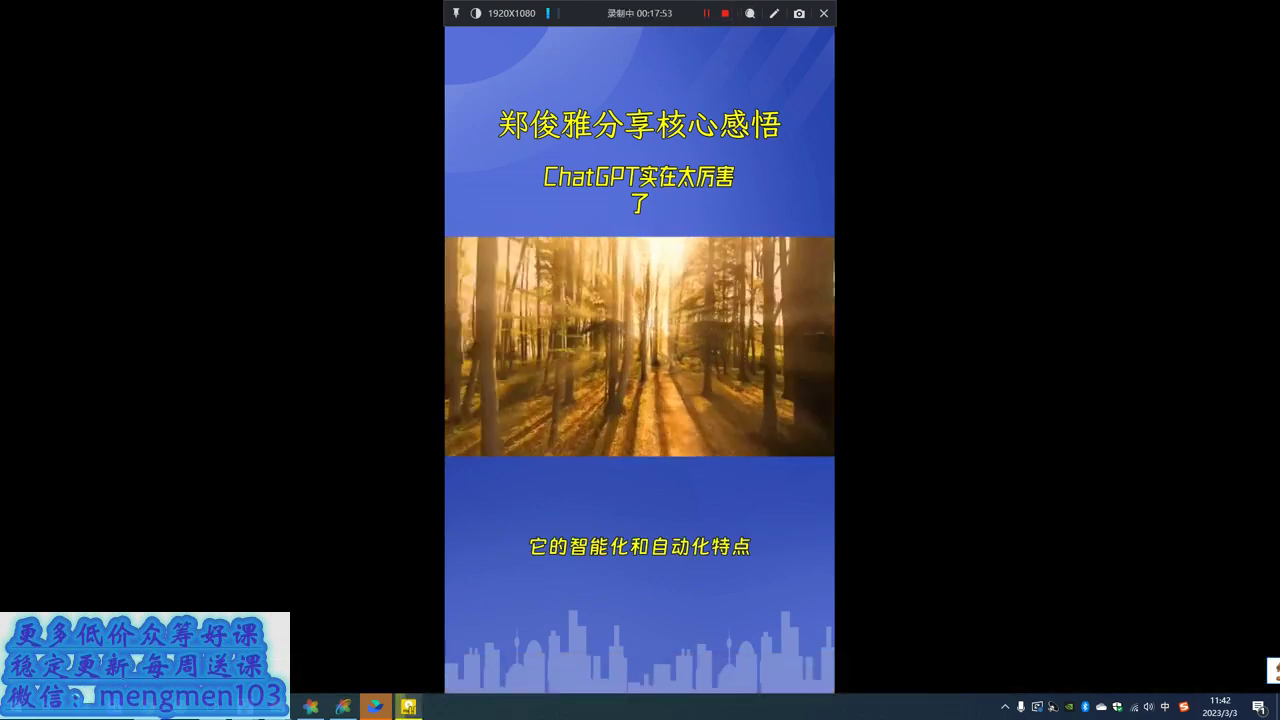
pyautogui.click(1270, 9)
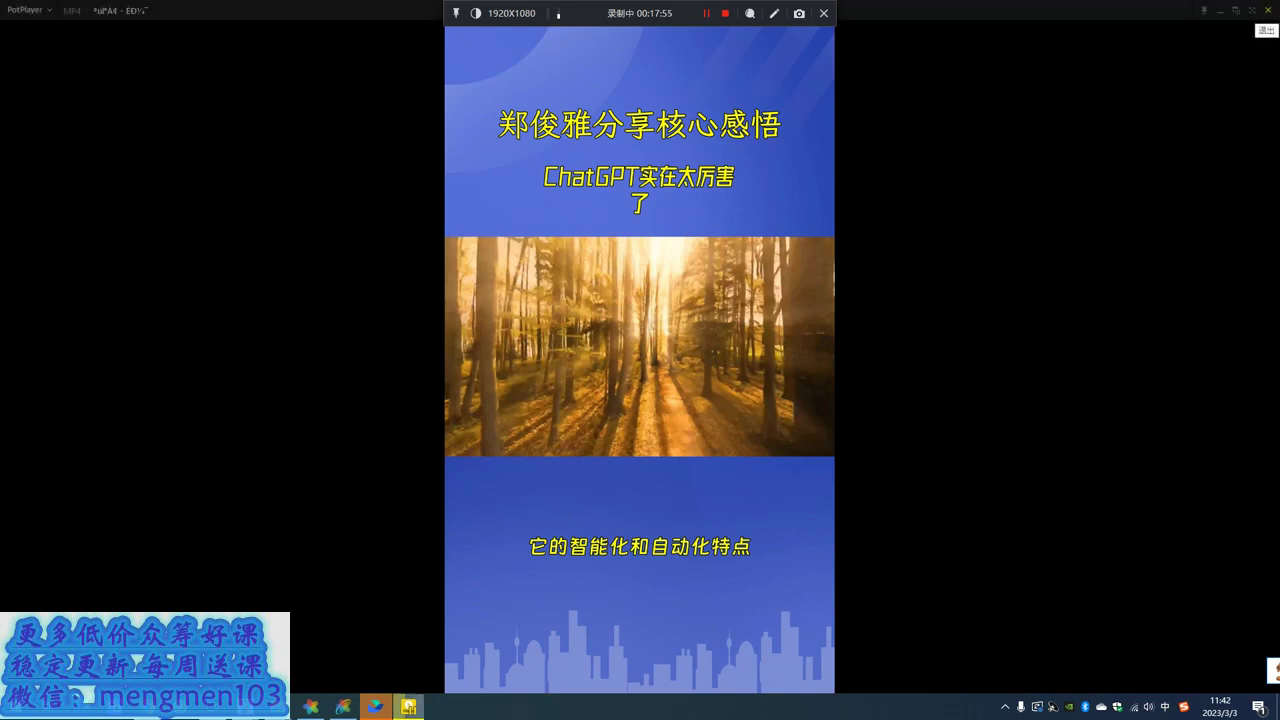
pyautogui.click(700, 345)
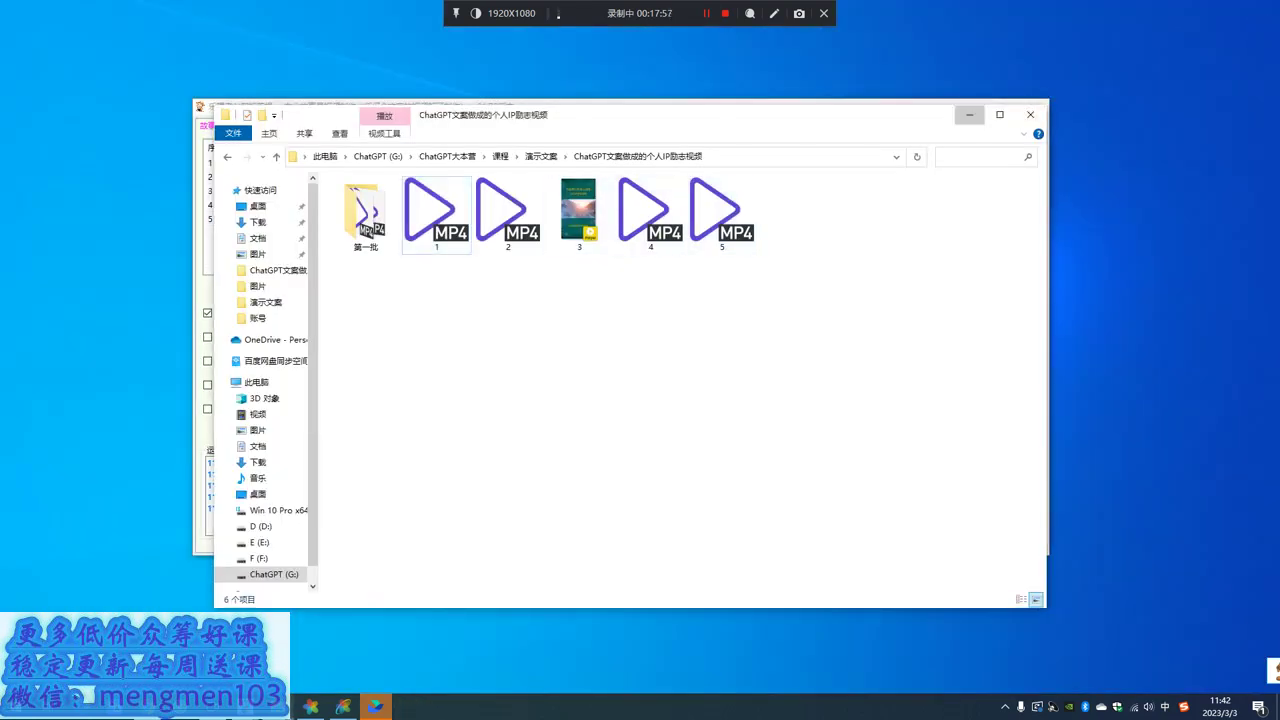
# - Load the 副标题 subtitle preset for modification and set its font size to 38
pyautogui.click(970, 115)
pyautogui.click(375, 126)
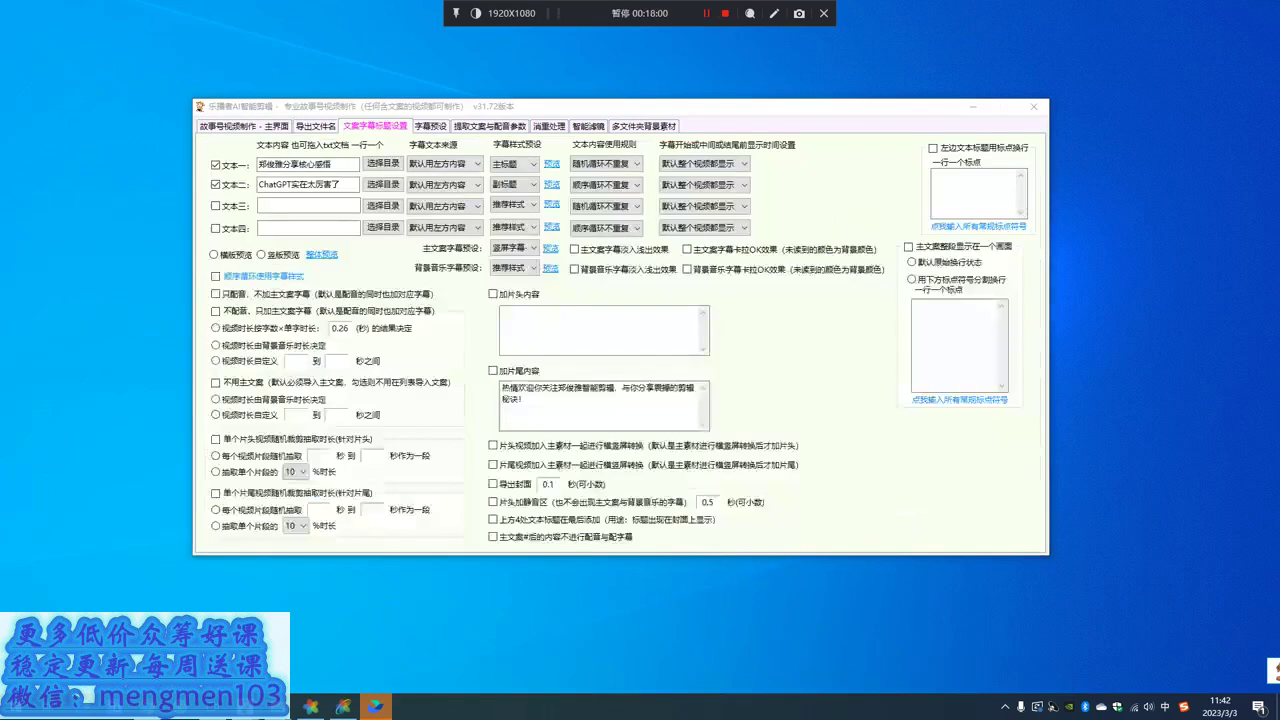
pyautogui.click(431, 126)
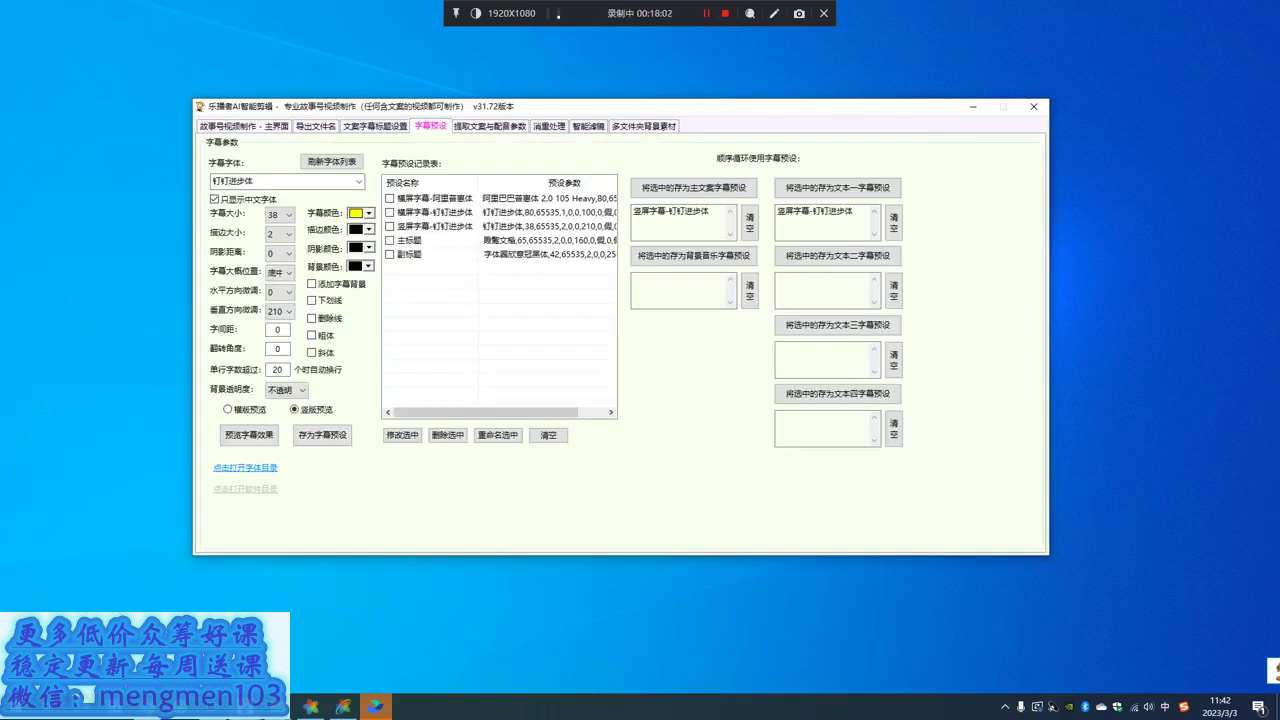
pyautogui.click(410, 254)
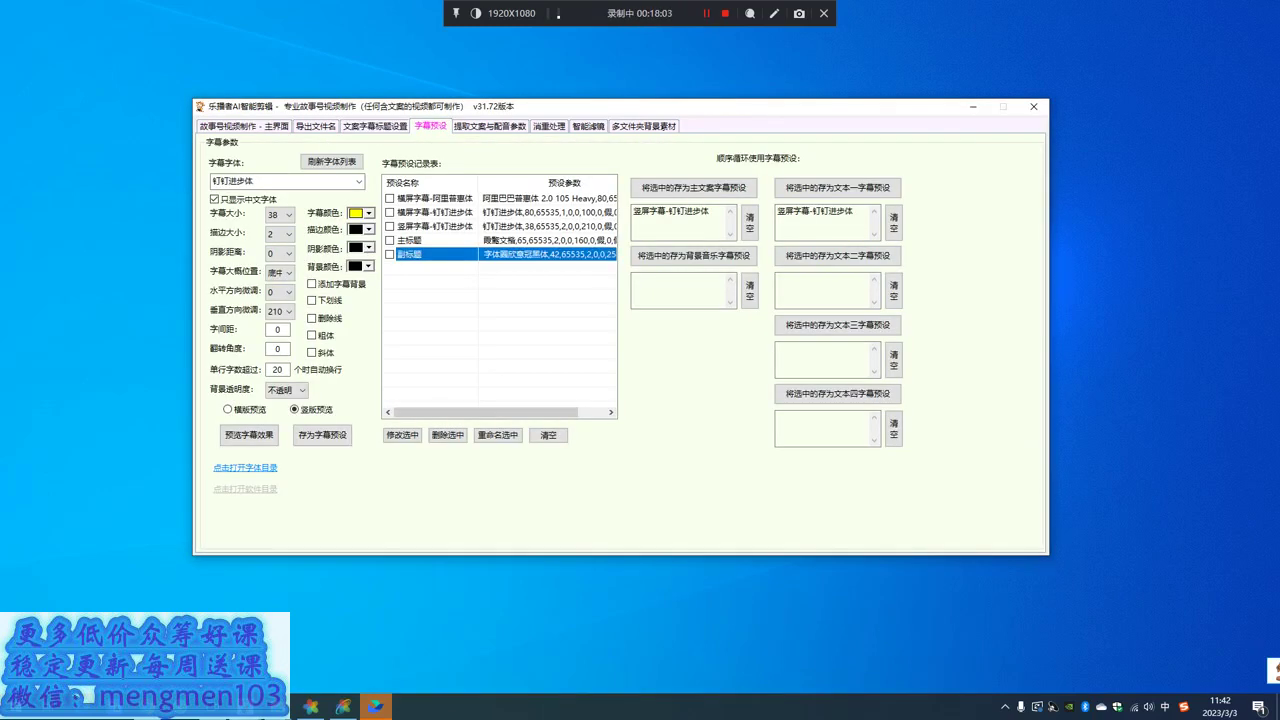
pyautogui.click(402, 435)
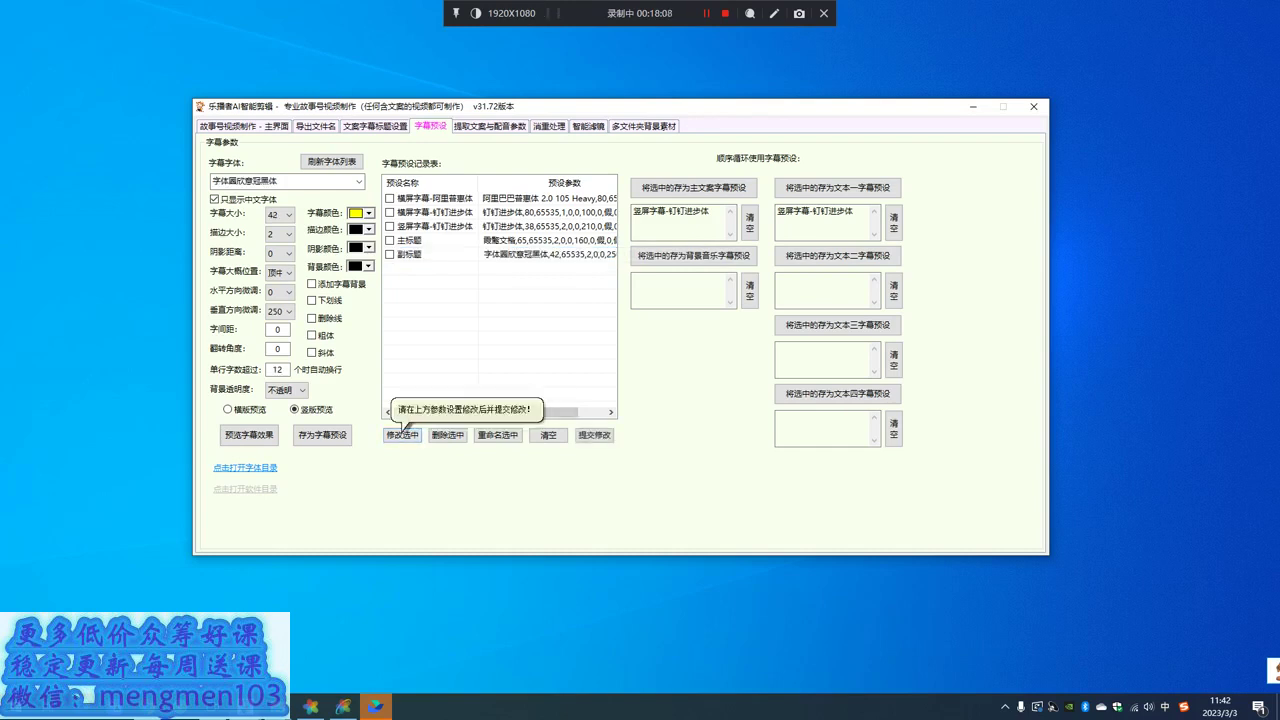
pyautogui.click(286, 215)
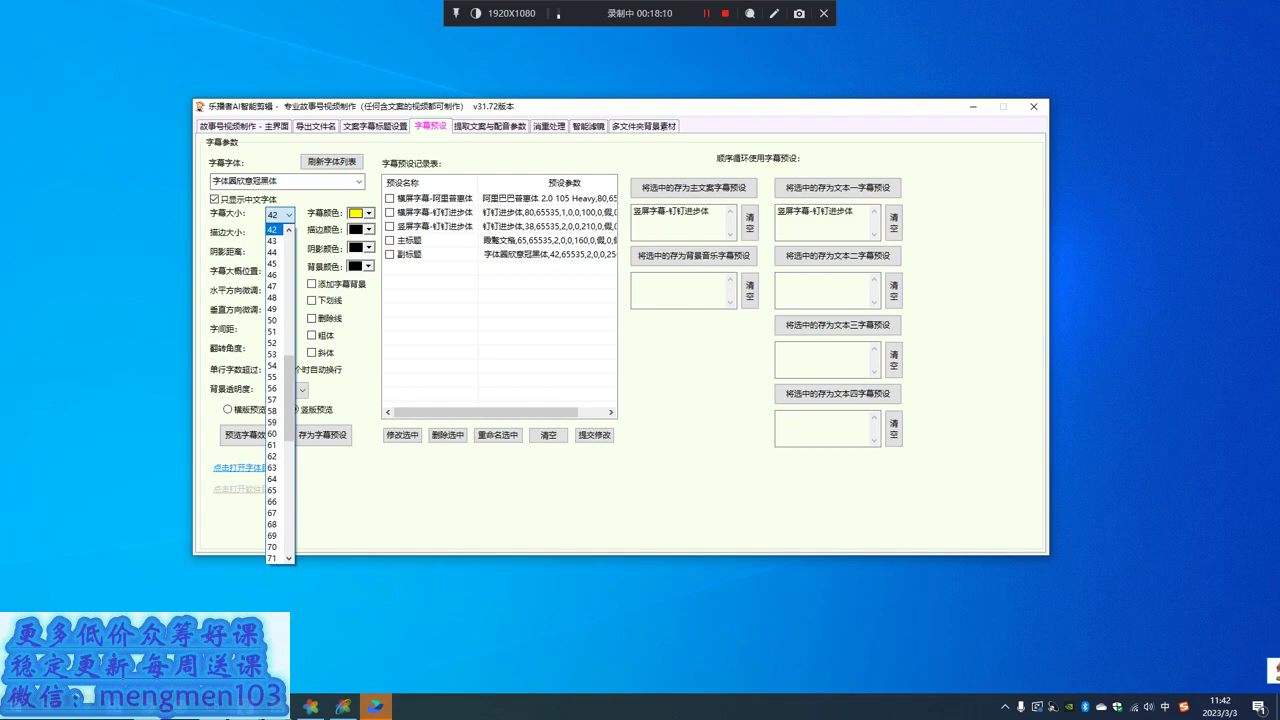
pyautogui.scroll(2, 275, 297)
pyautogui.click(275, 252)
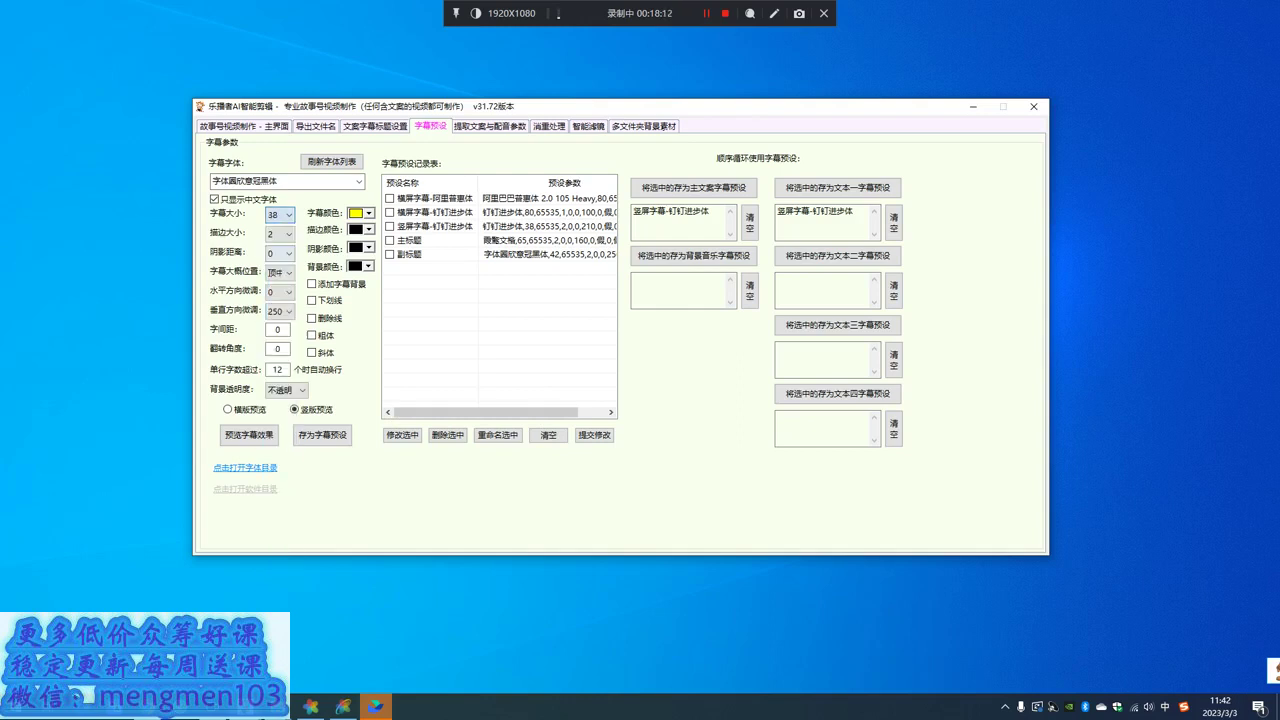
# - Set the 副标题 preset to wrap lines after 15 characters and submit the modification
pyautogui.click(280, 292)
pyautogui.doubleClick(277, 369)
pyautogui.write('15')
pyautogui.click(594, 434)
pyautogui.click(548, 240)
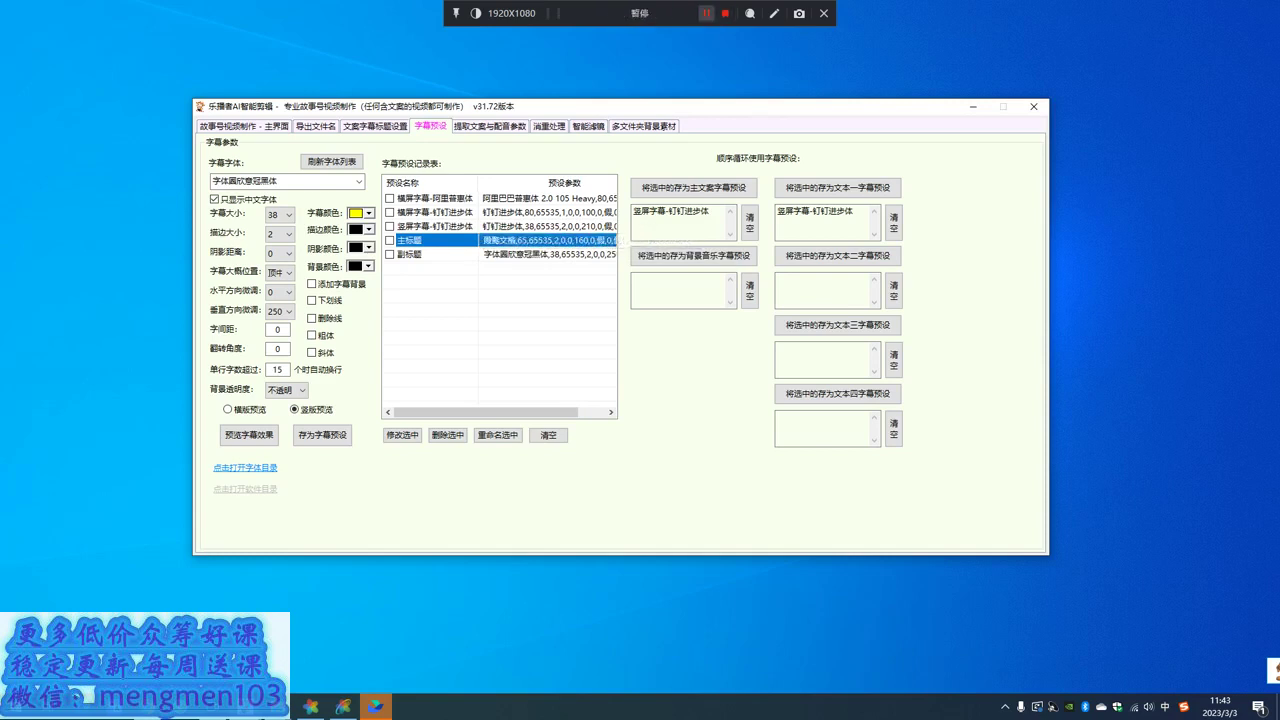
# - Set the number of videos to generate (生成的视频数量) to 1 in the main settings and start synthesizing
pyautogui.click(244, 126)
pyautogui.doubleClick(743, 160)
pyautogui.write('1')
pyautogui.doubleClick(822, 160)
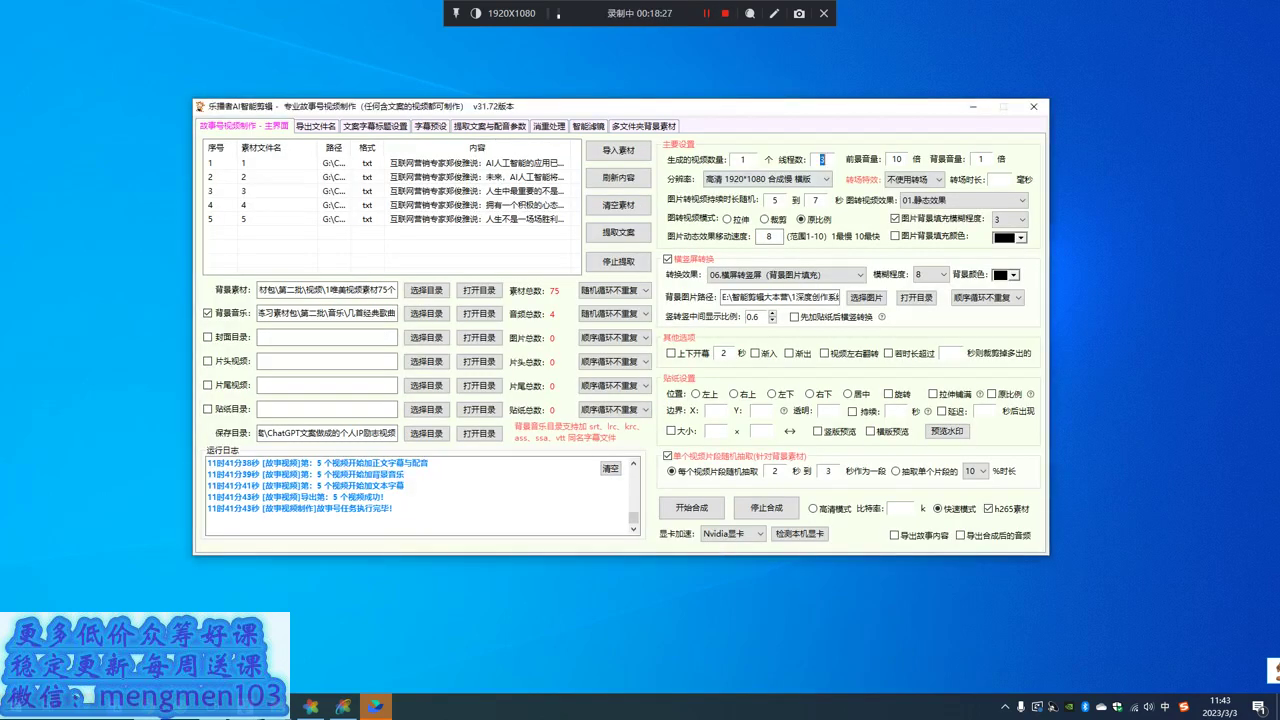
pyautogui.click(691, 508)
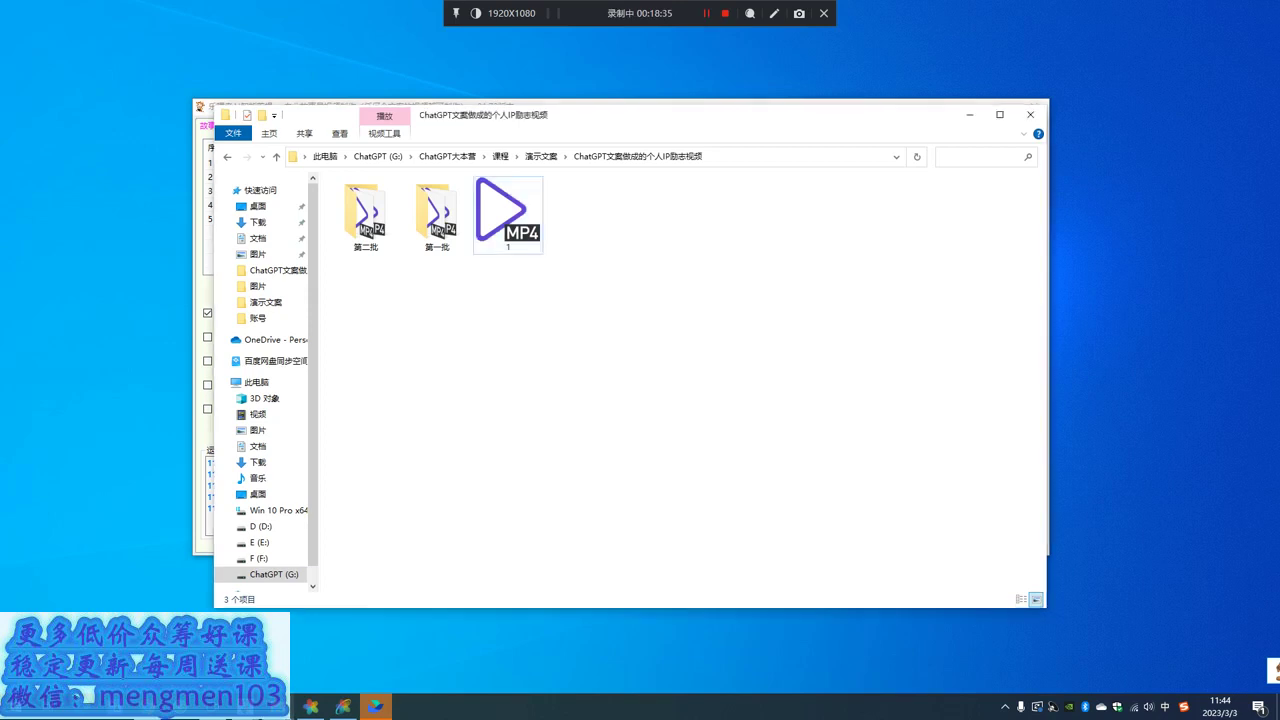
# - Play the regenerated video 1 in the output folder to review its titles and subtitles, then close the player
pyautogui.press('Return')
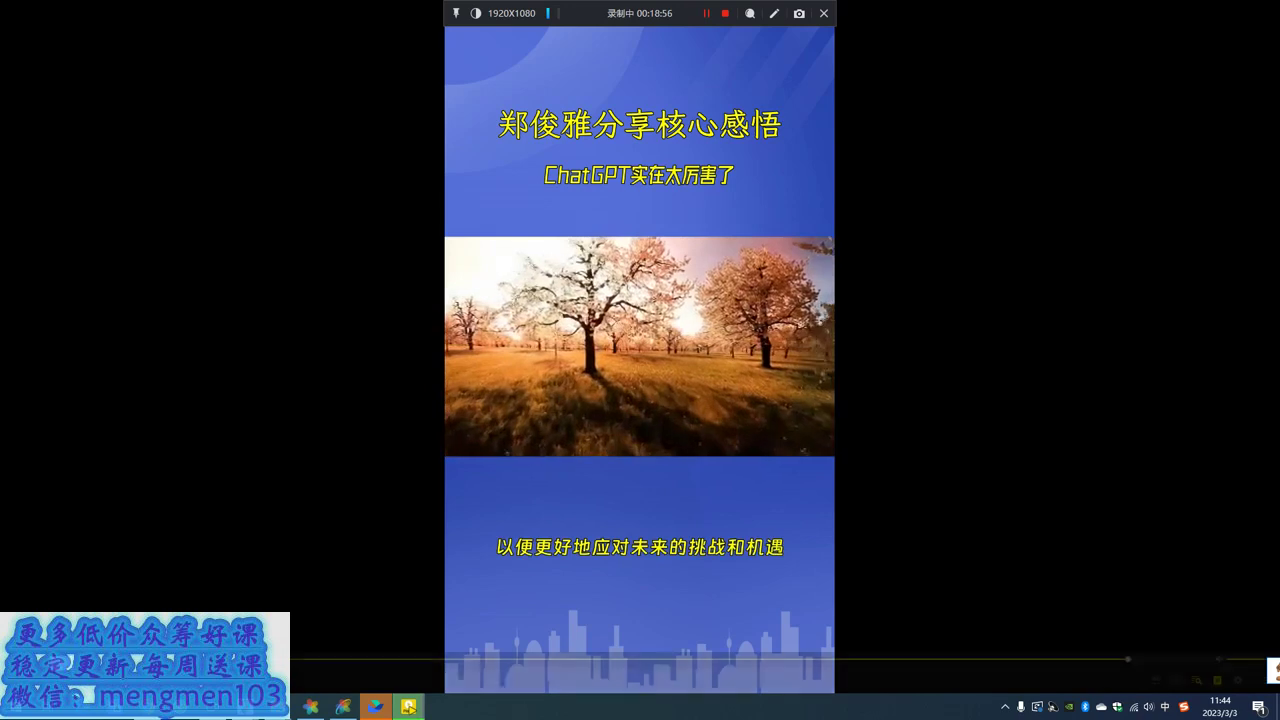
pyautogui.press('space')
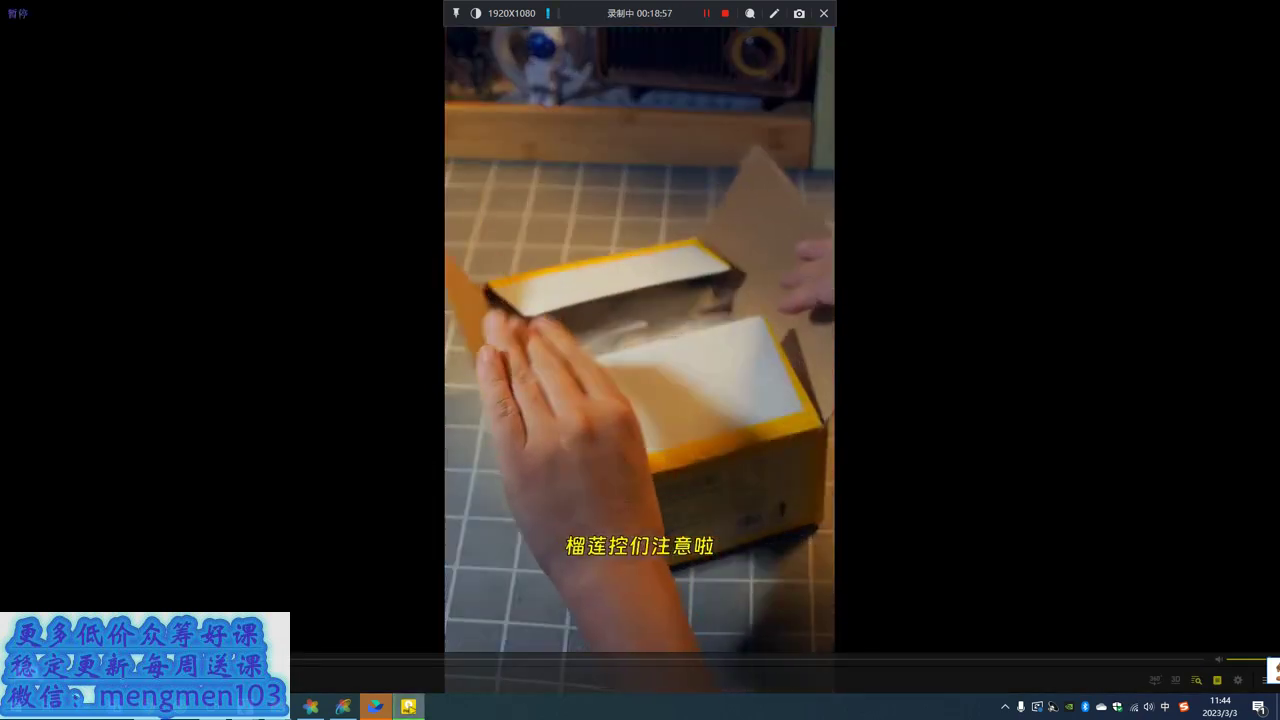
pyautogui.click(1268, 10)
# - Replay video 1 and pause it near its beginning to inspect the title, subtitle and caption layout
pyautogui.click(508, 215)
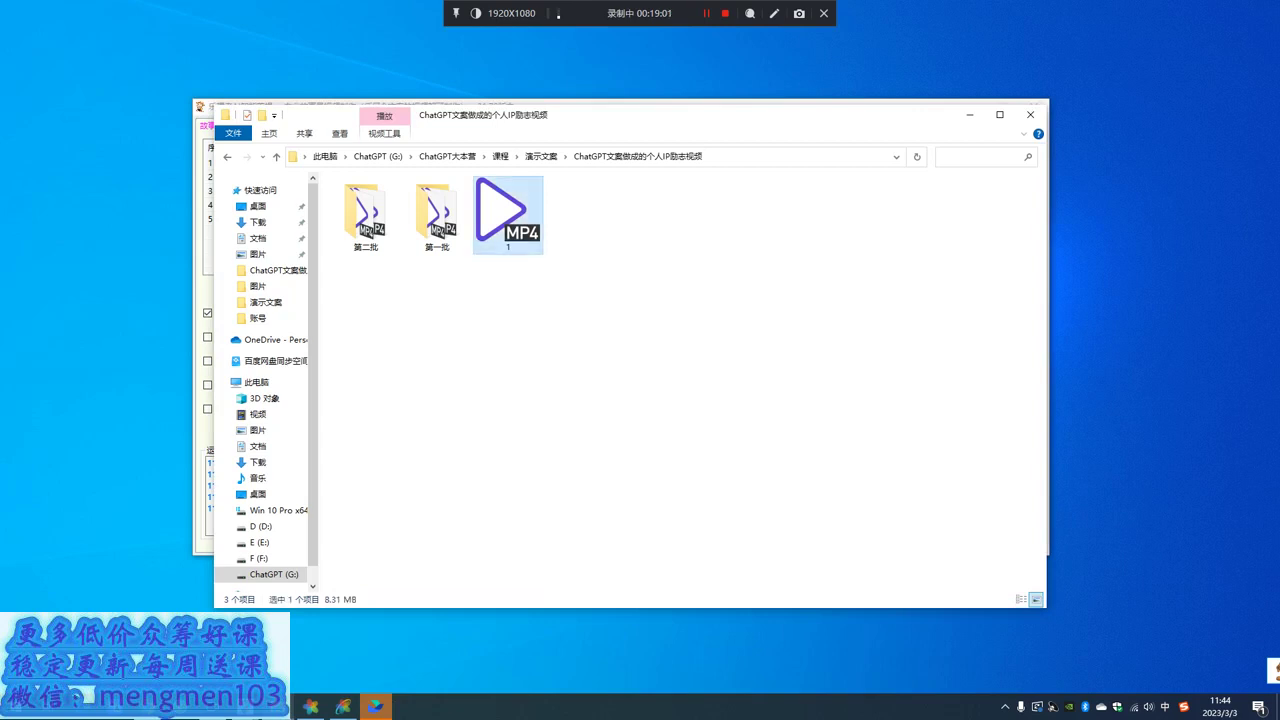
pyautogui.press('Return')
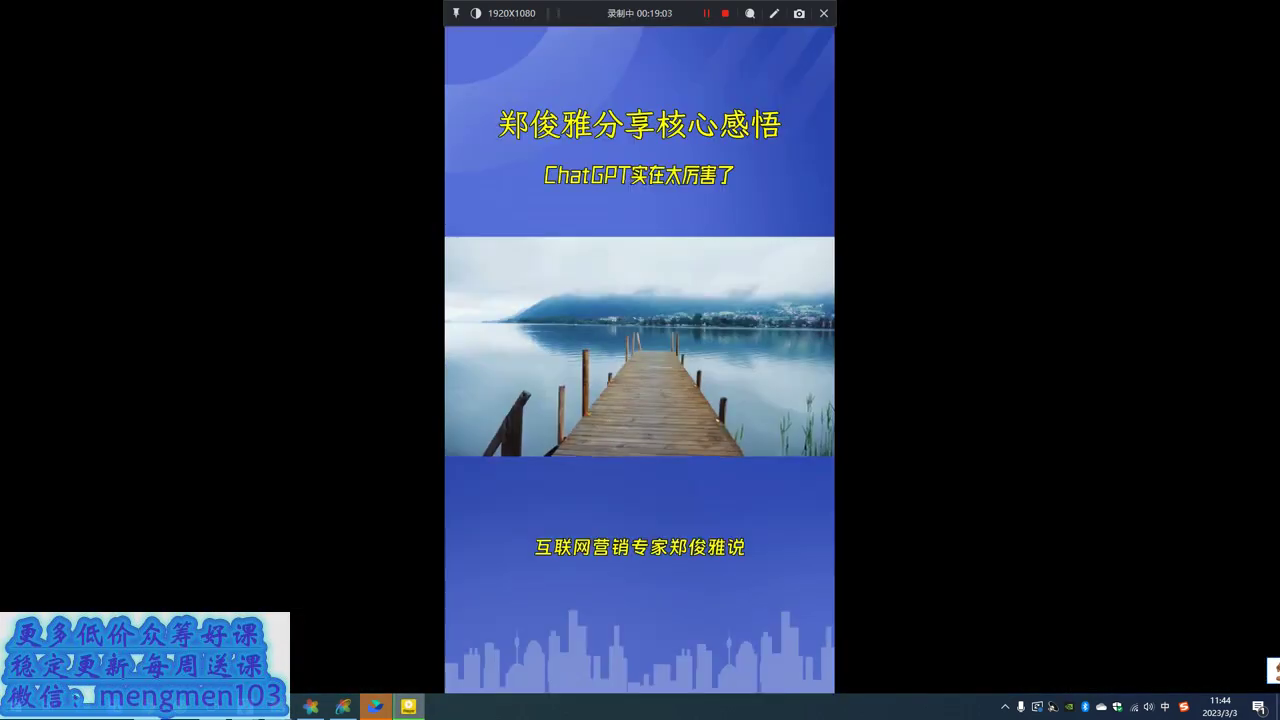
pyautogui.press('space')
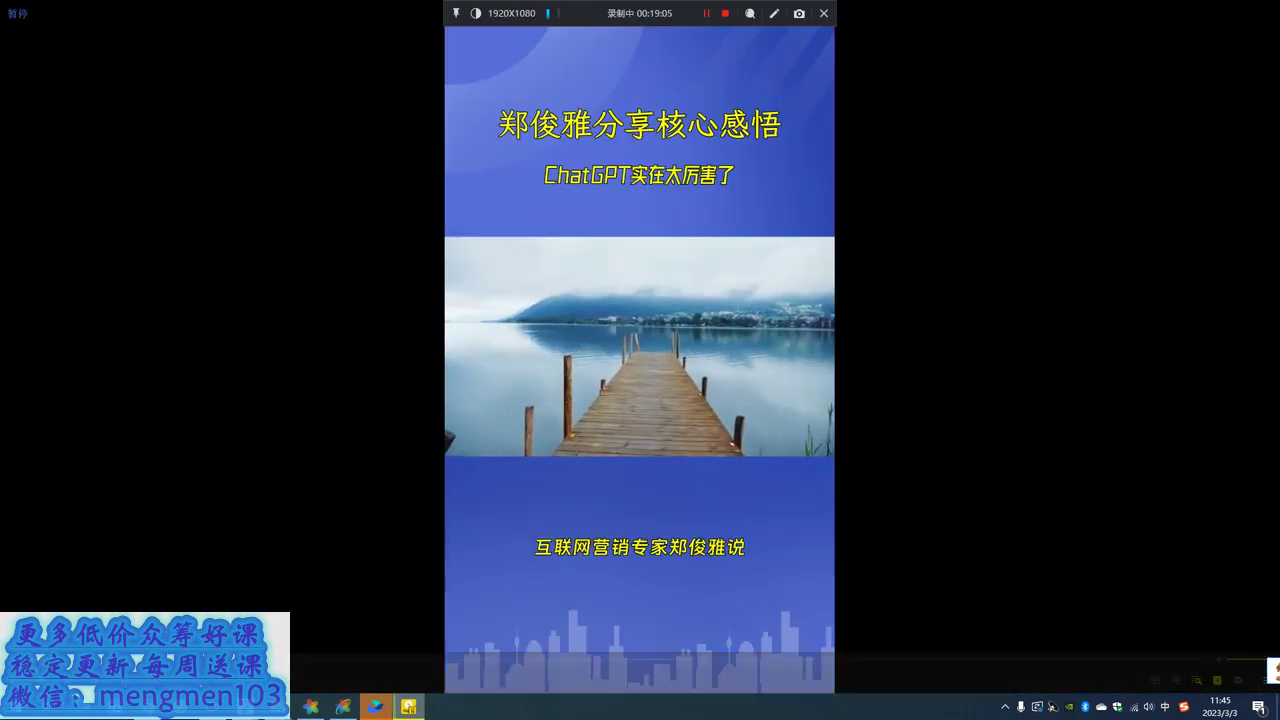